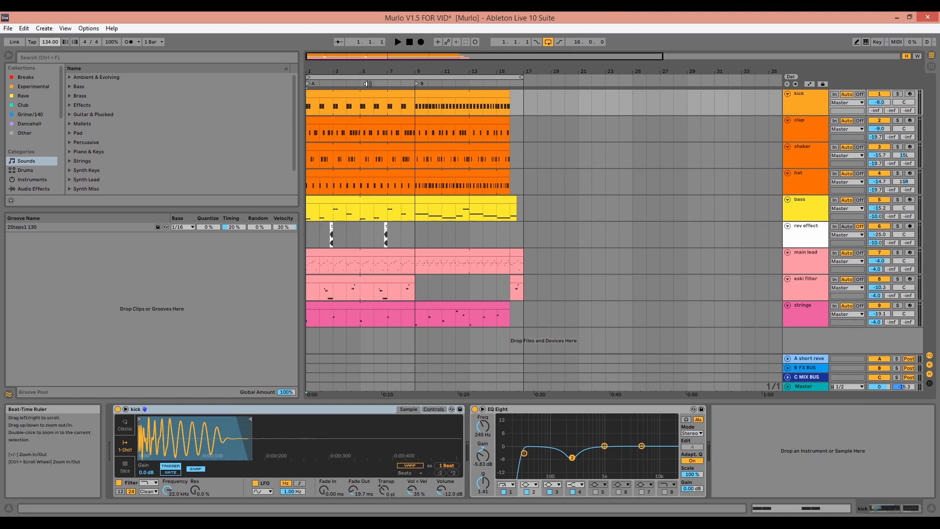
- Loop section A over the length of its kick clip, bars 1 to 9, and play back the full arrangement
{"action": "left_click", "coordinate": [363, 90]}
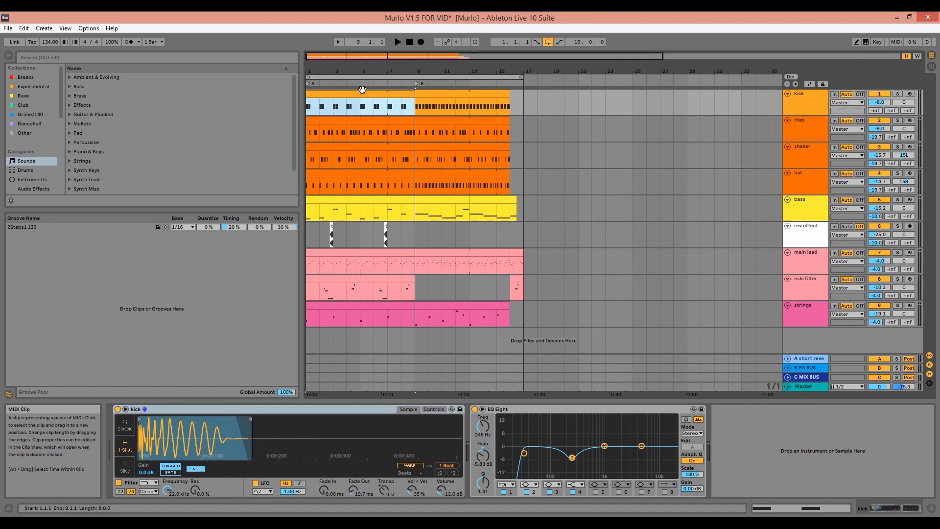
{"action": "left_click", "coordinate": [423, 90]}
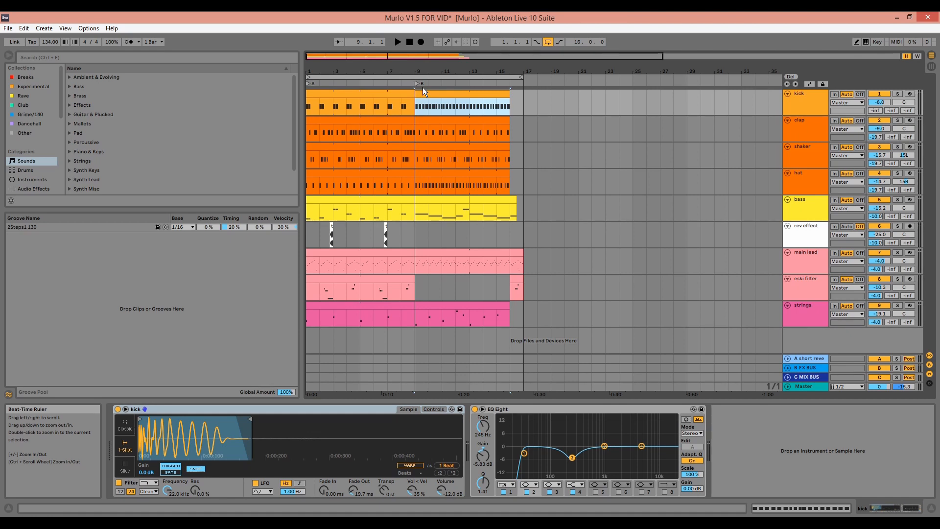
{"action": "left_click", "coordinate": [390, 93]}
{"action": "left_click", "coordinate": [458, 94]}
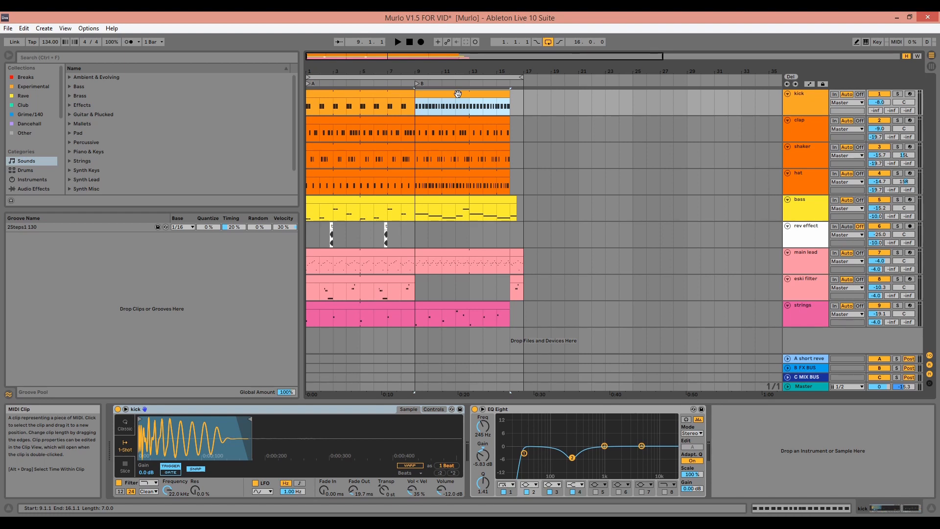
{"action": "left_click", "coordinate": [405, 96]}
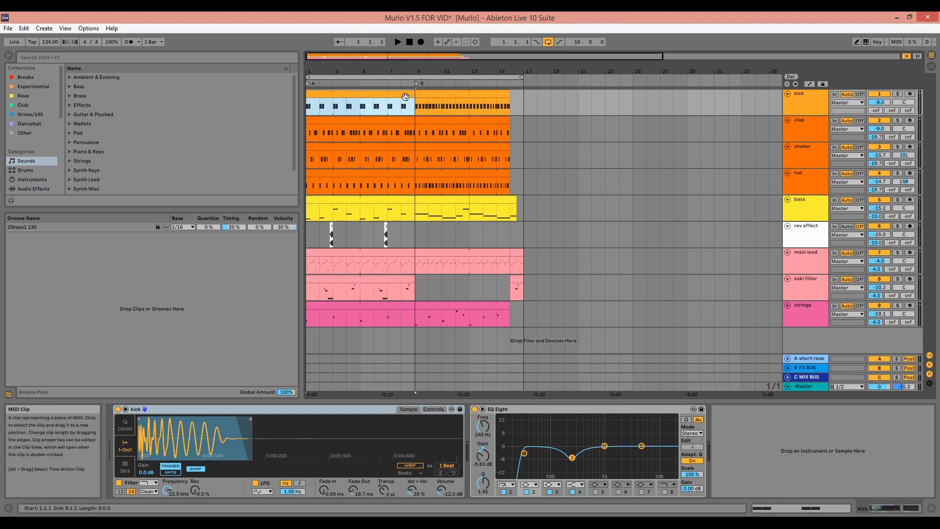
{"action": "key", "text": "ctrl+l"}
{"action": "key", "text": "space"}
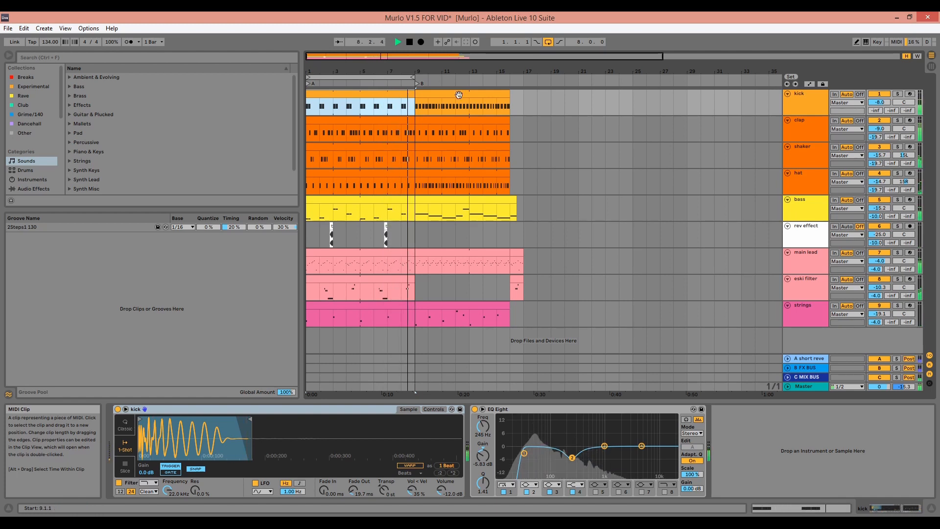
{"action": "key", "text": "space"}
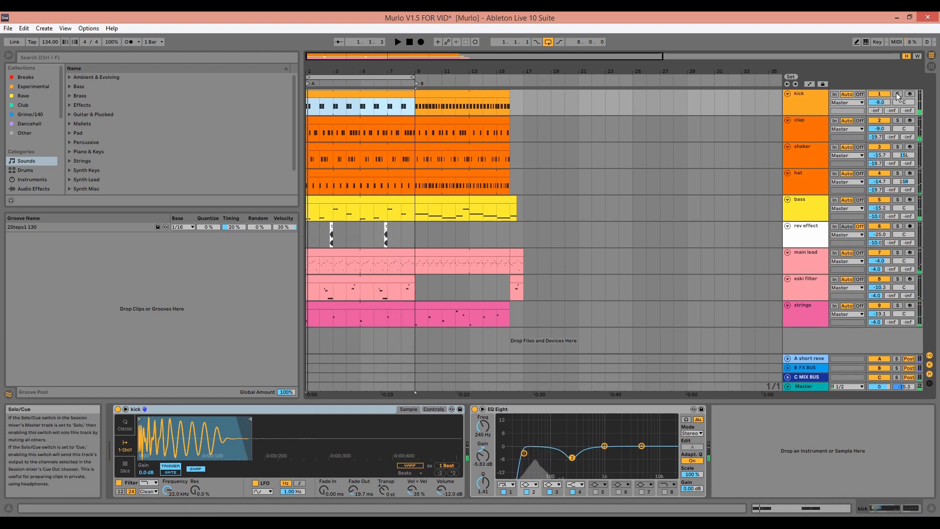
- Solo the kick track and listen to it on its own
{"action": "left_click", "coordinate": [896, 94]}
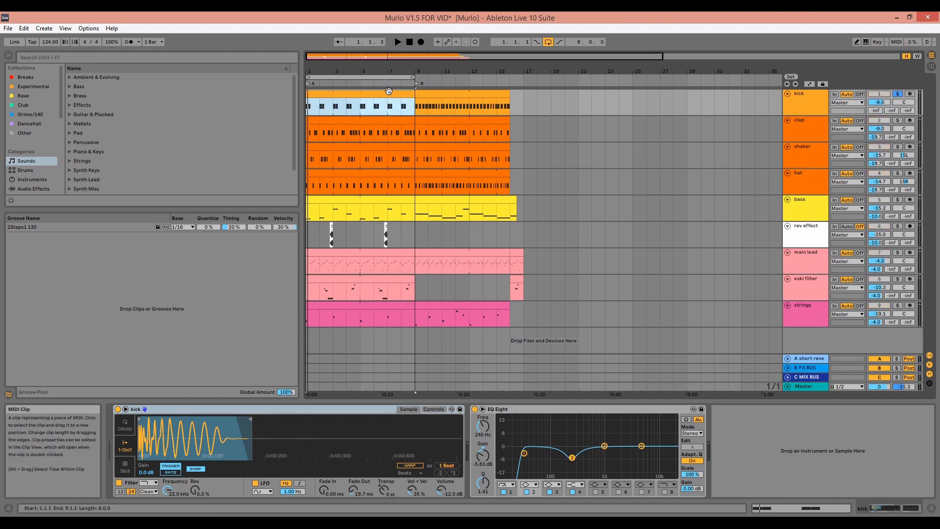
{"action": "key", "text": "space"}
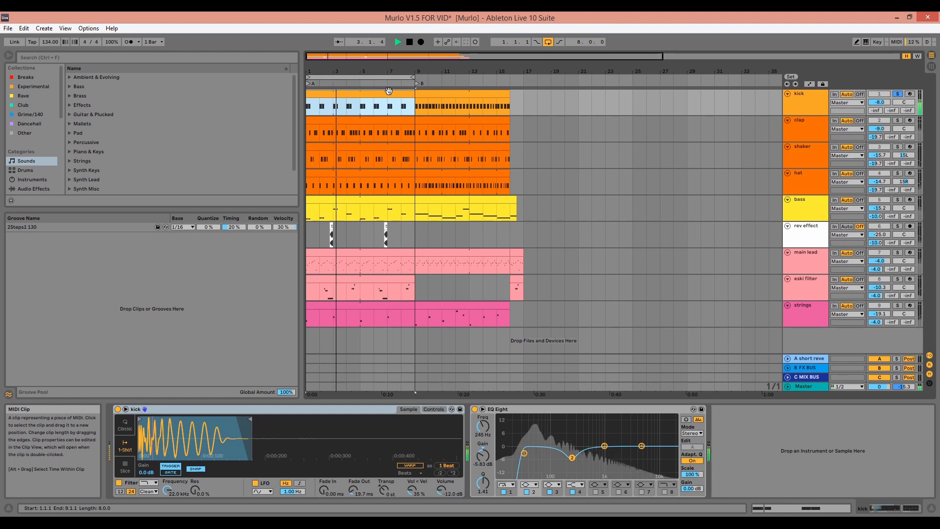
{"action": "key", "text": "space"}
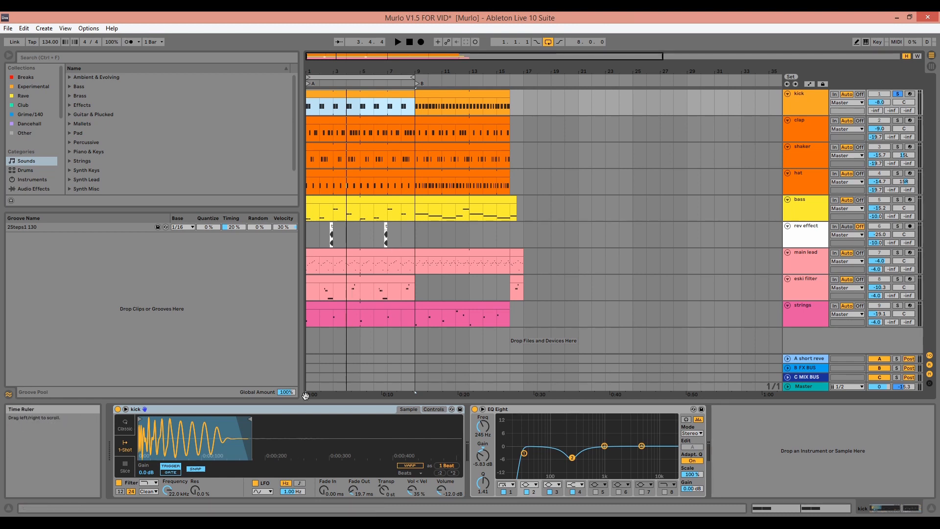
- Enlarge the kick's EQ Eight display and compare the sound with band 2 switched off and on during playback
{"action": "key", "text": "space"}
{"action": "left_click", "coordinate": [482, 410]}
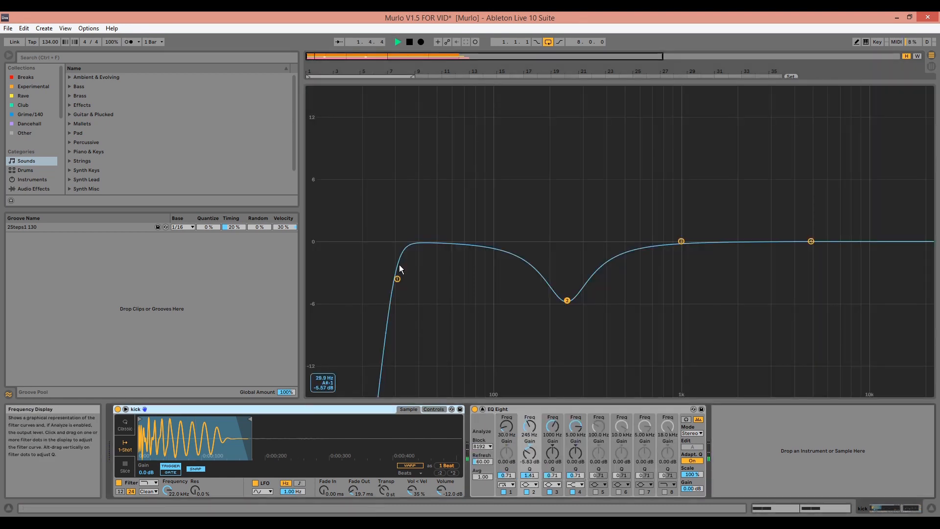
{"action": "key", "text": "space"}
{"action": "left_click", "coordinate": [562, 302]}
{"action": "key", "text": "space"}
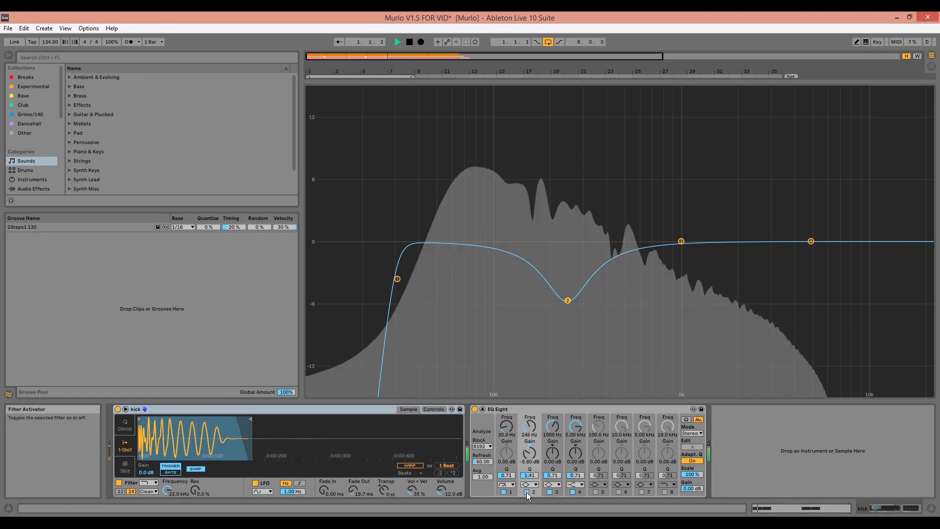
{"action": "left_click", "coordinate": [527, 493]}
{"action": "left_click", "coordinate": [527, 492]}
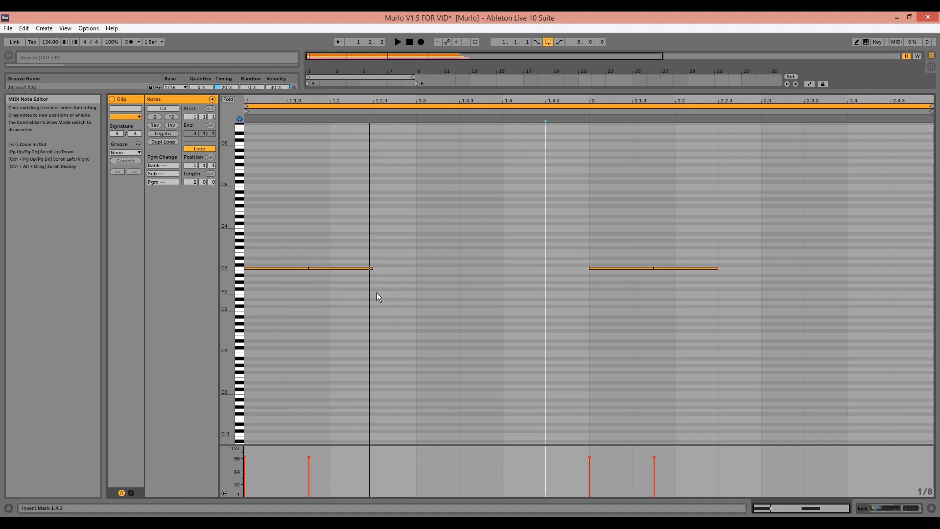
- Play the kick clip's note pattern in the note editor and collapse the enlarged EQ Eight display
{"action": "key", "text": "space"}
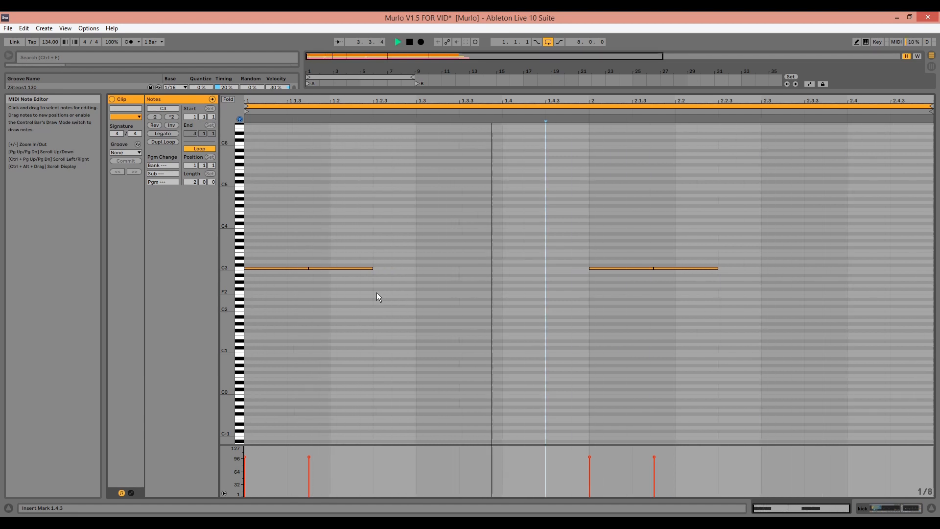
{"action": "key", "text": "space"}
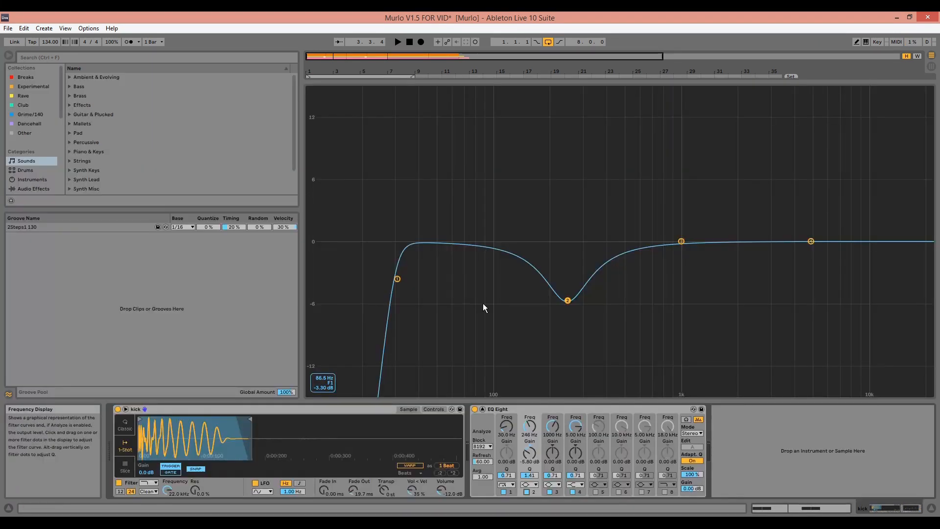
{"action": "left_click", "coordinate": [483, 409]}
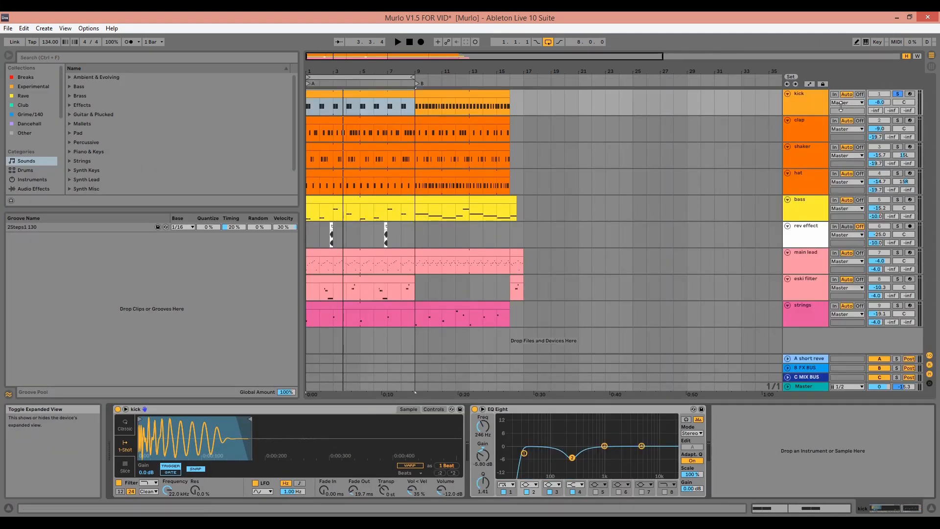
- Solo the clap track instead of the kick and listen to it
{"action": "left_click", "coordinate": [899, 122]}
{"action": "key", "text": "space"}
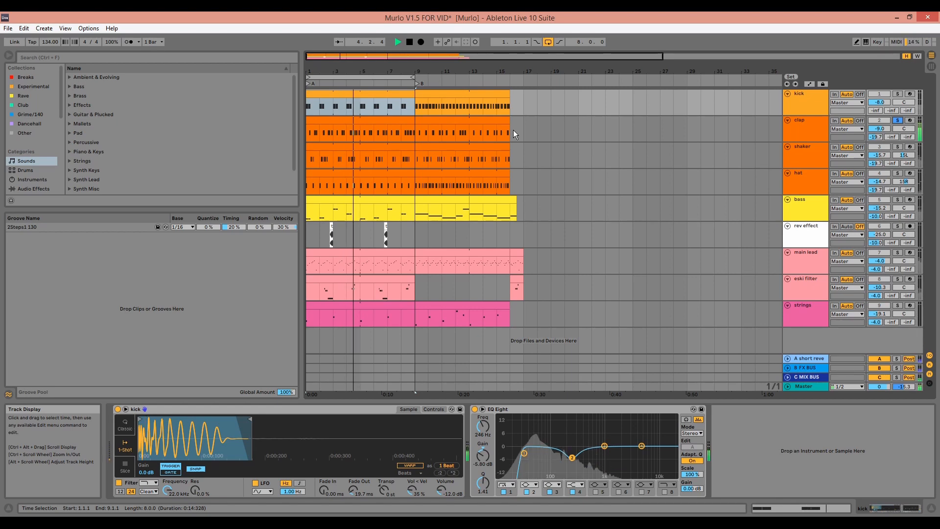
{"action": "key", "text": "space"}
- Show the clap track's device chain and compare the clap with Saturator switched off and on during playback
{"action": "left_click", "coordinate": [800, 121]}
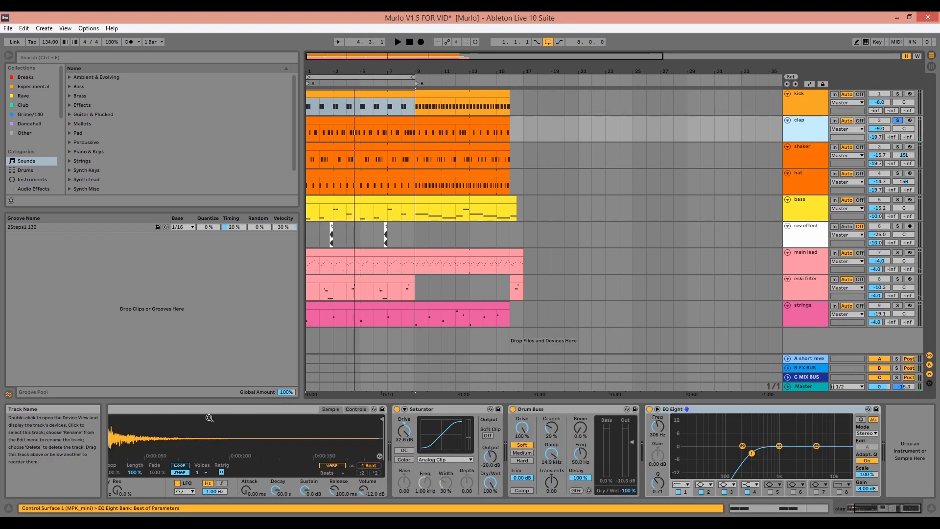
{"action": "left_click_drag", "start_coordinate": [895, 505], "coordinate": [888, 504]}
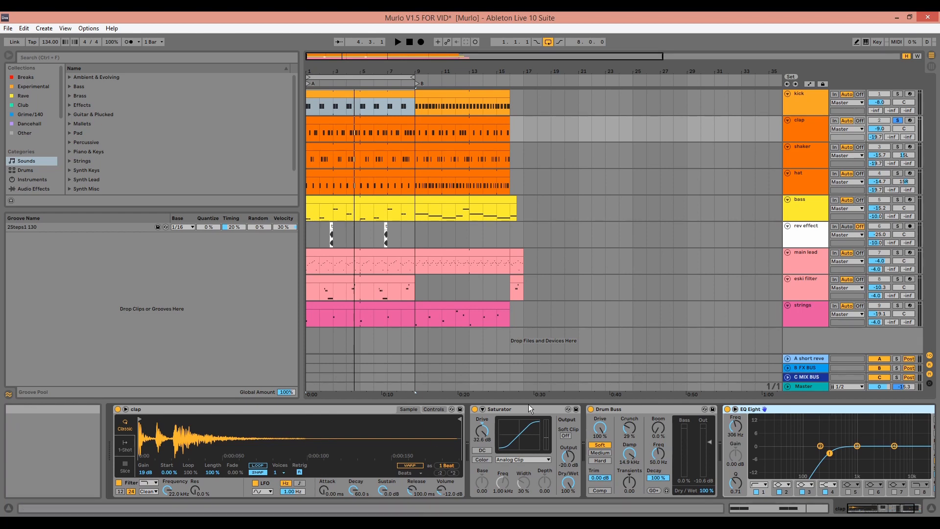
{"action": "left_click", "coordinate": [474, 409]}
{"action": "key", "text": "space"}
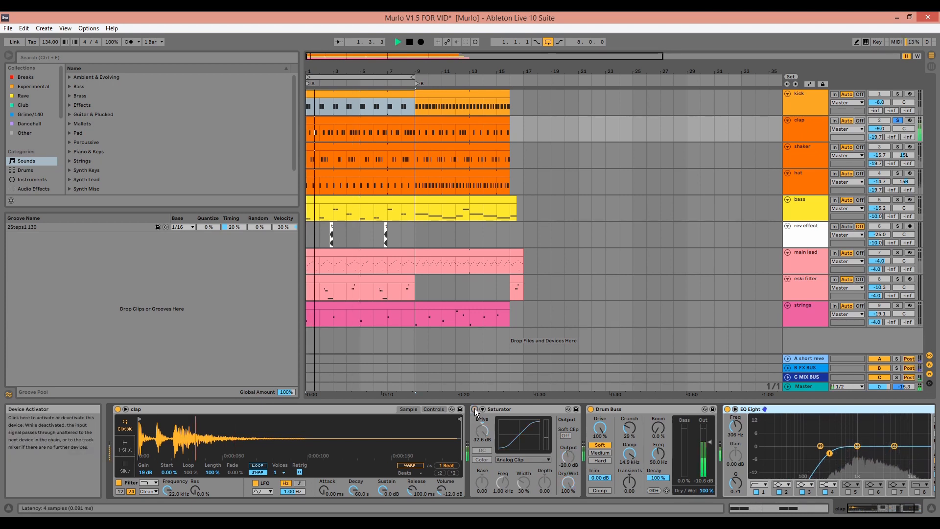
{"action": "left_click", "coordinate": [475, 410]}
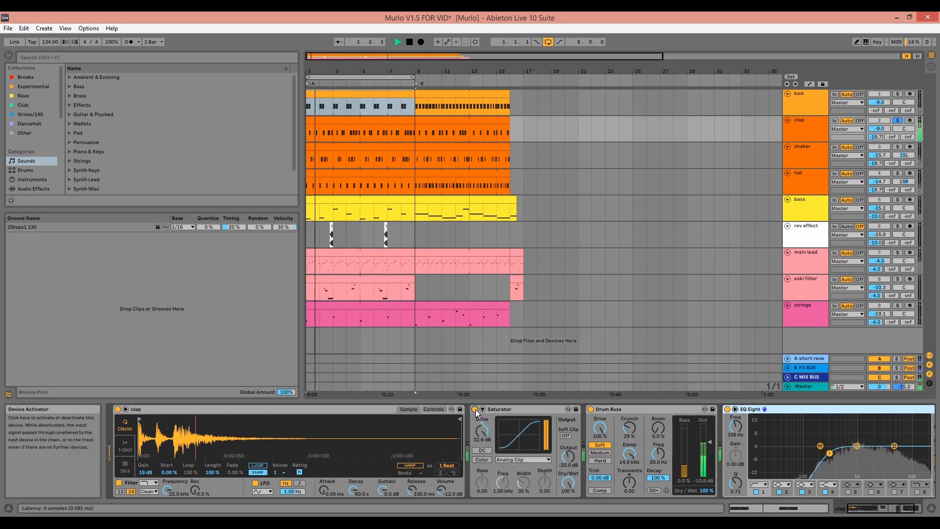
{"action": "key", "text": "space"}
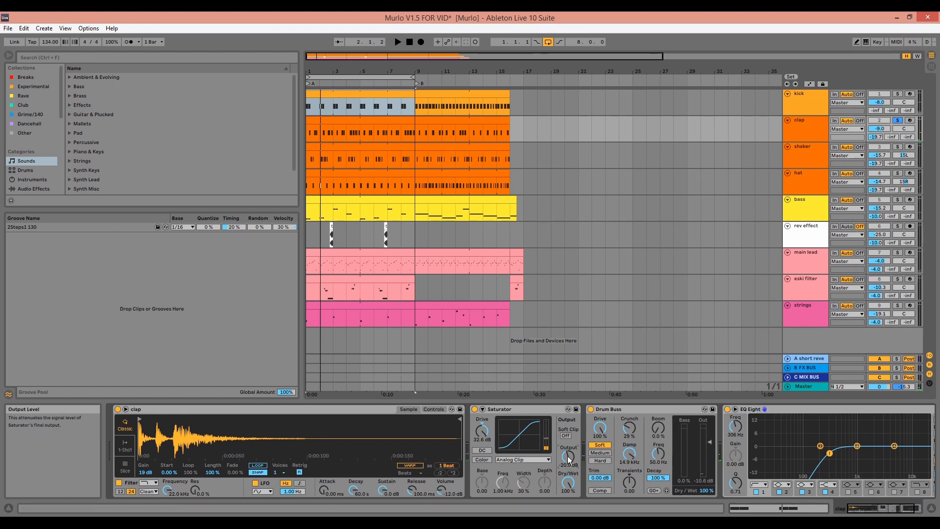
{"action": "key", "text": "space"}
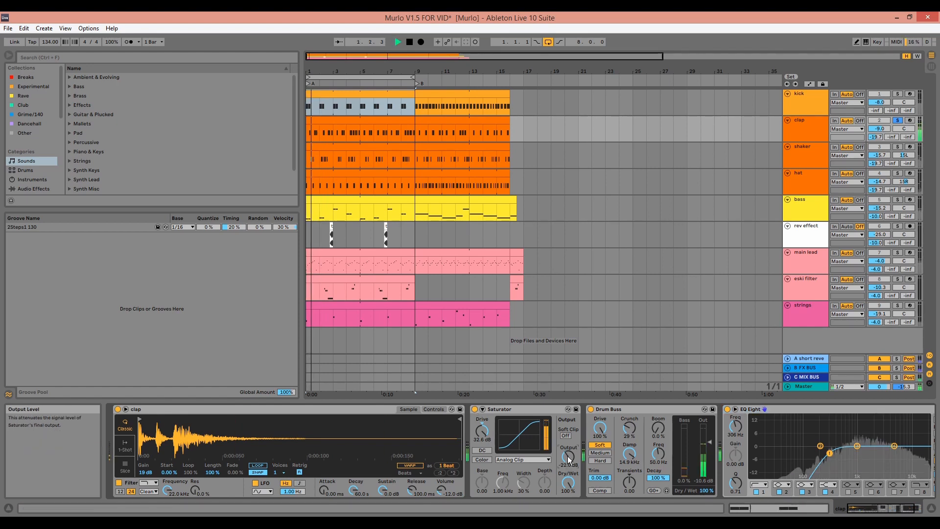
{"action": "key", "text": "space"}
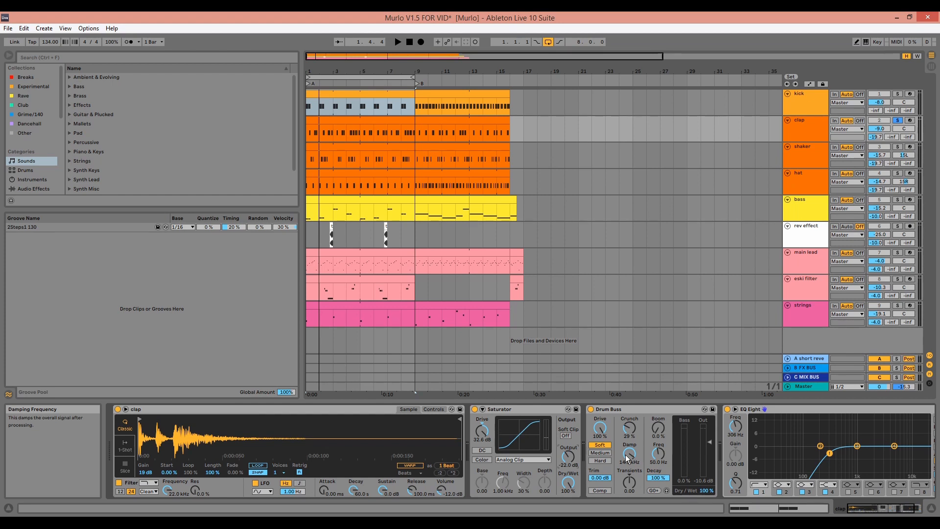
- Compare the clap with Drum Buss switched off and on during playback
{"action": "key", "text": "space"}
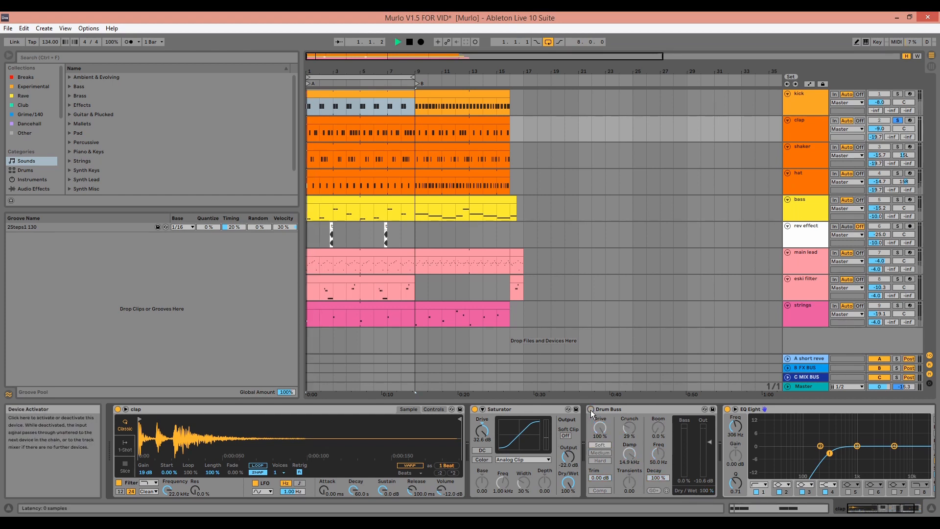
{"action": "left_click", "coordinate": [591, 410]}
{"action": "left_click", "coordinate": [590, 410]}
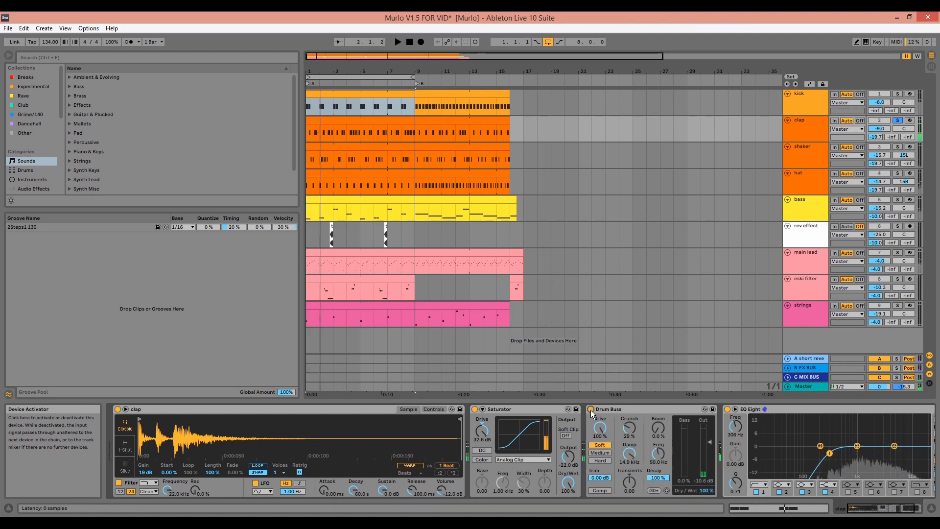
{"action": "key", "text": "space"}
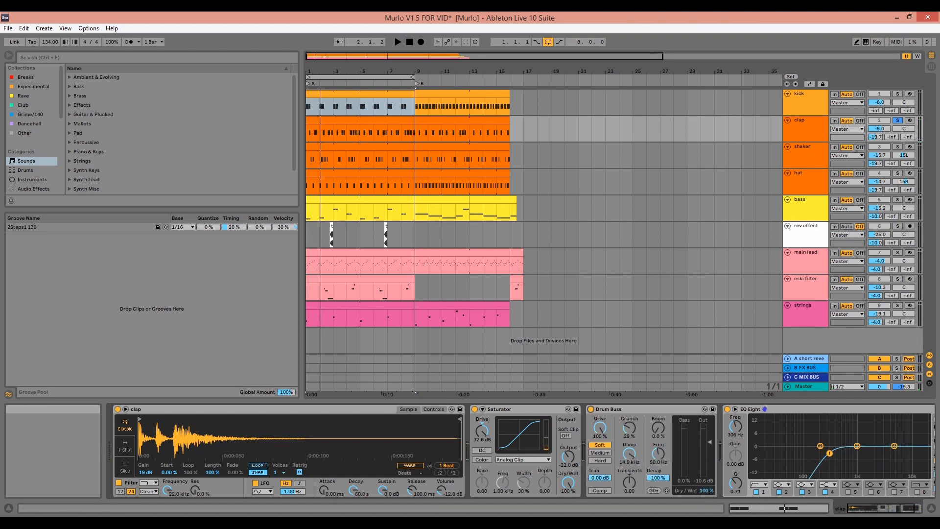
- Examine the EQ Eight ending the clap's chain and the devices on the A short reverb return track
{"action": "left_click_drag", "start_coordinate": [867, 507], "coordinate": [879, 508]}
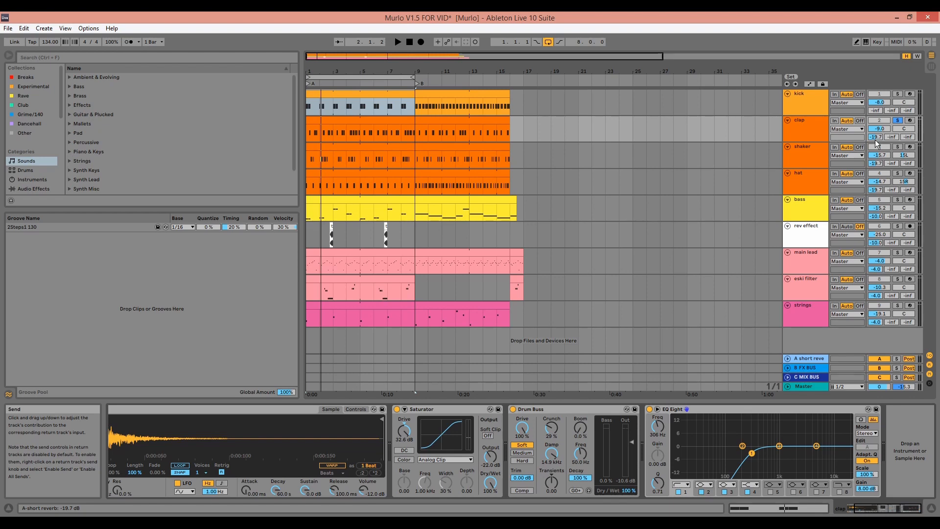
{"action": "left_click", "coordinate": [812, 355]}
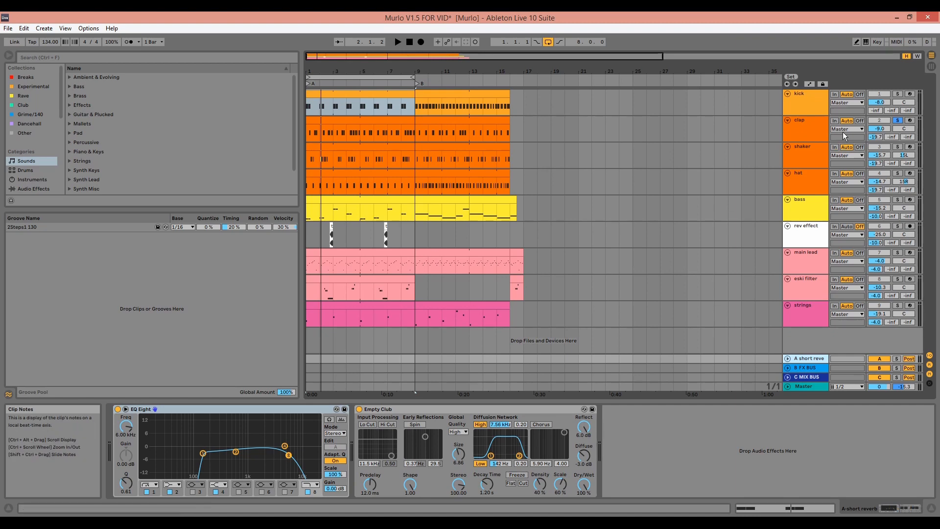
- Open the clap's section A clip in the note editor and play its note pattern
{"action": "left_click", "coordinate": [810, 130]}
{"action": "key", "text": "shift+Tab"}
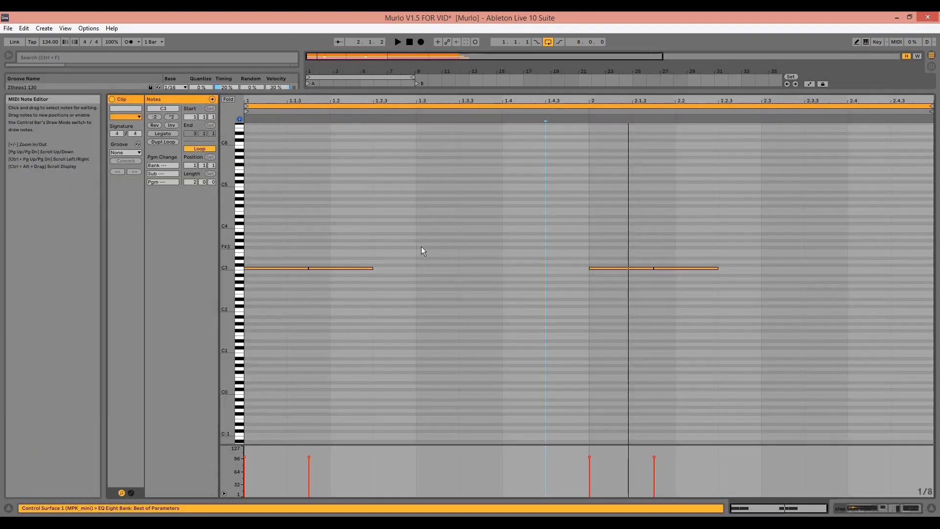
{"action": "key", "text": "shift+Tab"}
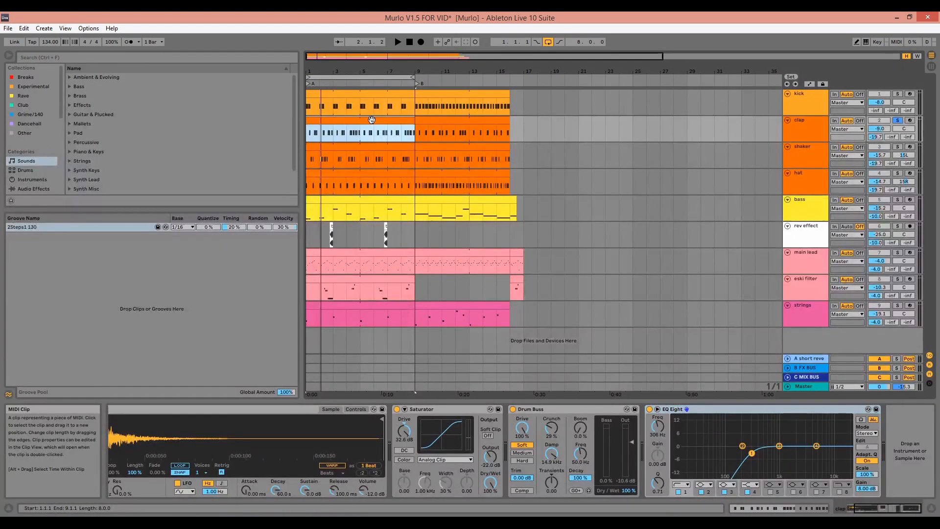
{"action": "key", "text": "shift+Tab"}
{"action": "key", "text": "space"}
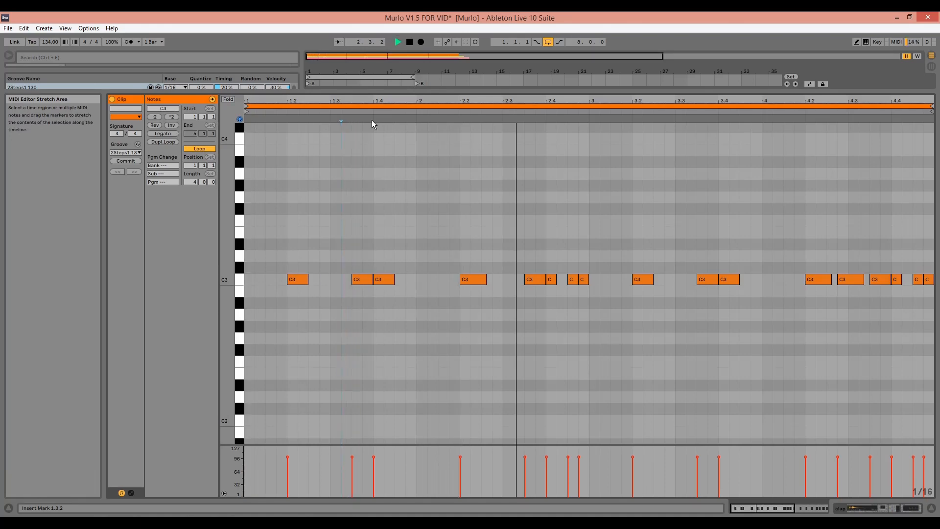
{"action": "key", "text": "space"}
{"action": "key", "text": "shift+Tab"}
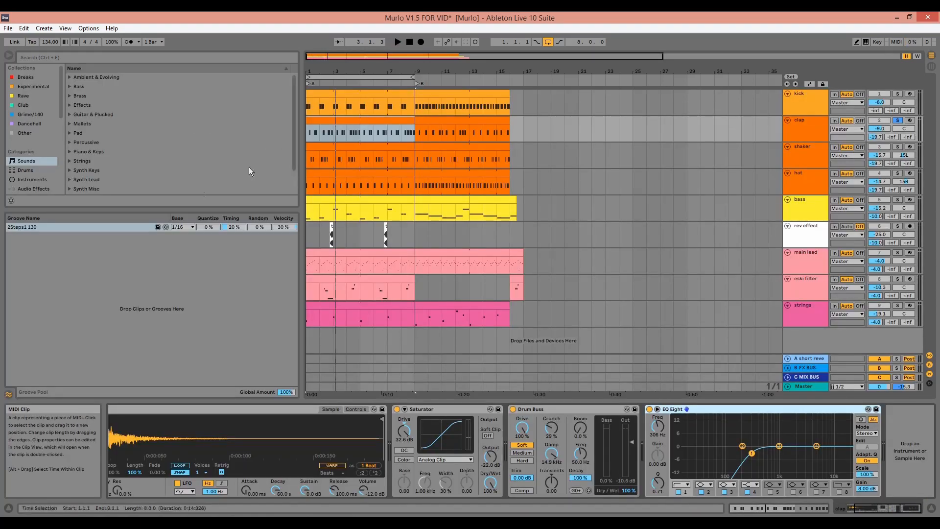
- Inspect the 2Steps1 130 groove and the device chains behind the shaker and hat clips in section A
{"action": "left_click", "coordinate": [69, 233]}
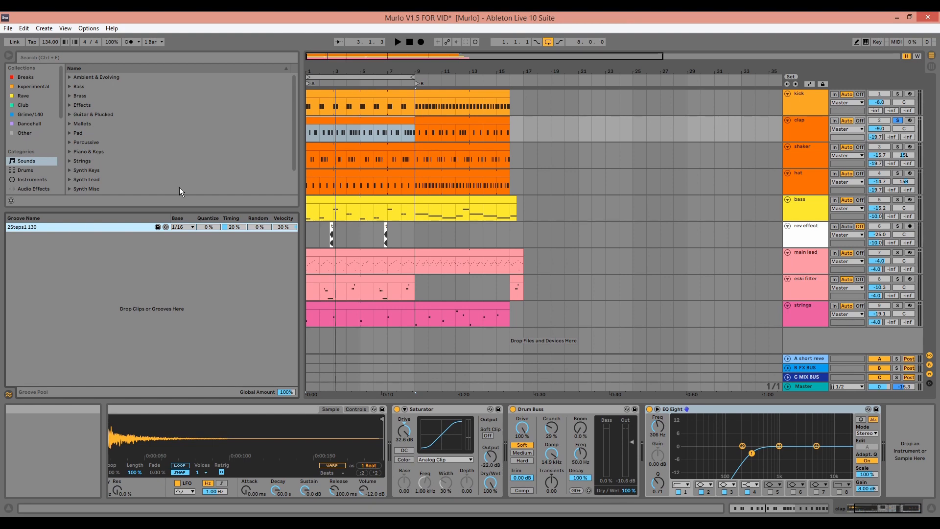
{"action": "left_click", "coordinate": [358, 147]}
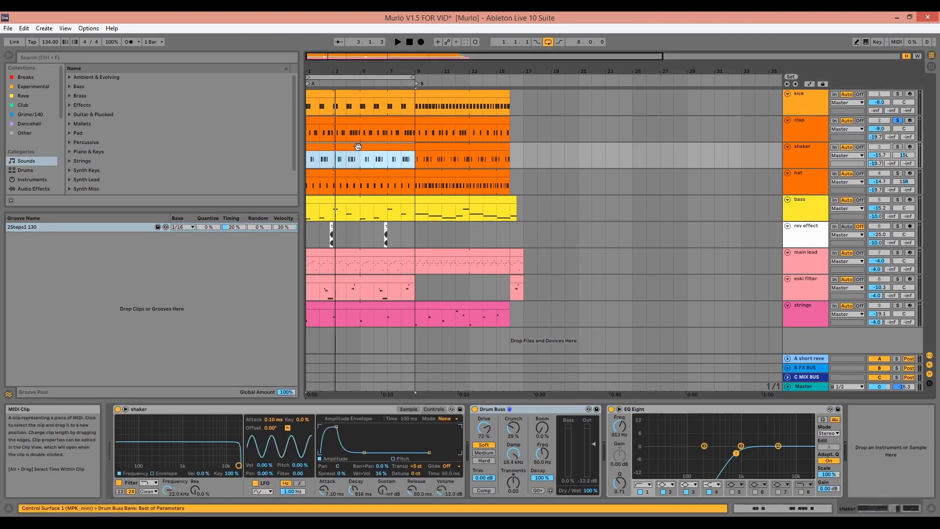
{"action": "left_click", "coordinate": [358, 174]}
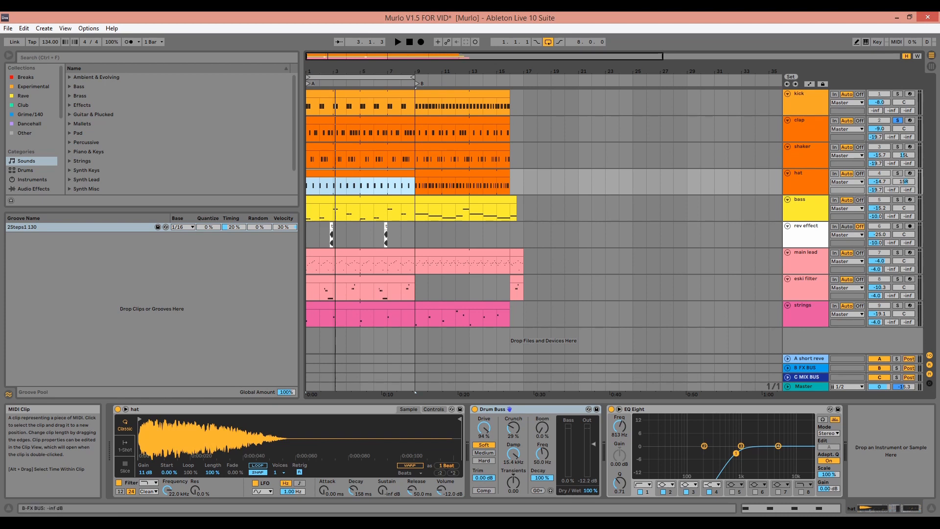
- Solo the shaker track, select it to show its devices, and play it on its own
{"action": "left_click", "coordinate": [898, 146]}
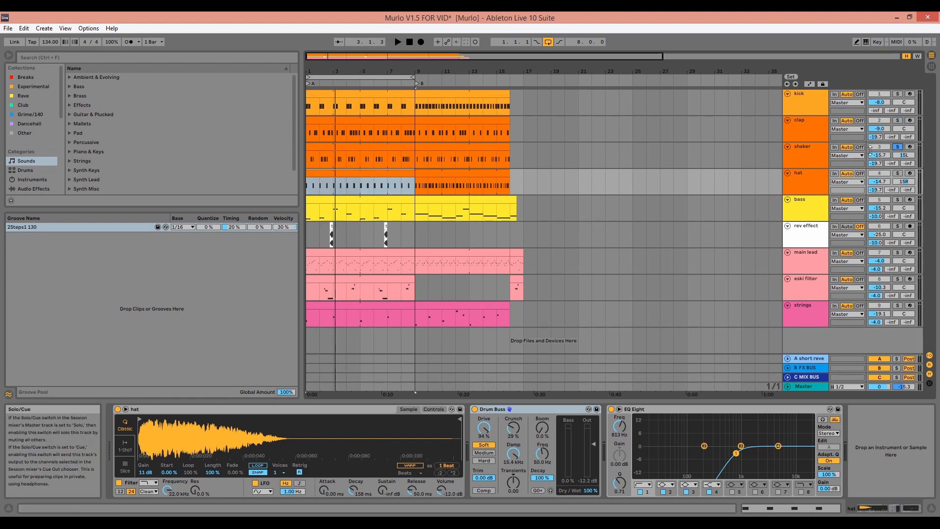
{"action": "left_click", "coordinate": [812, 160]}
{"action": "key", "text": "space"}
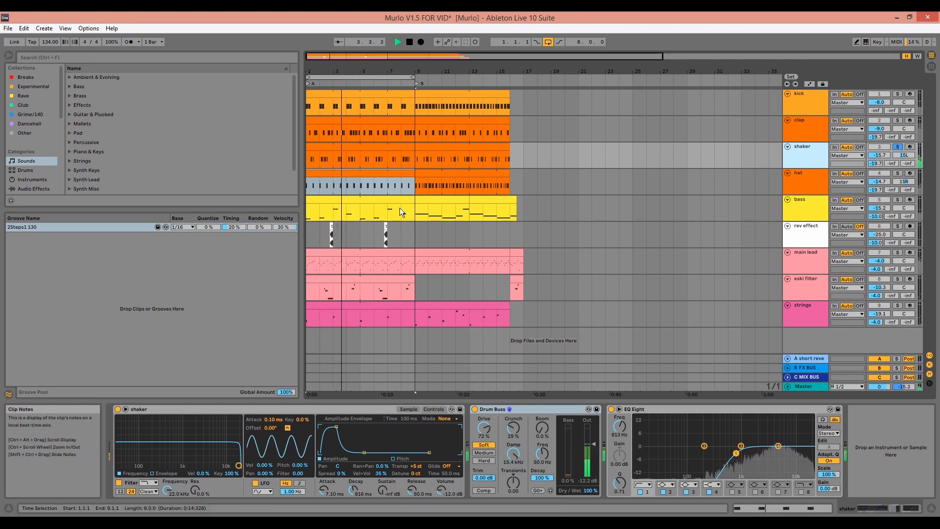
{"action": "key", "text": "space"}
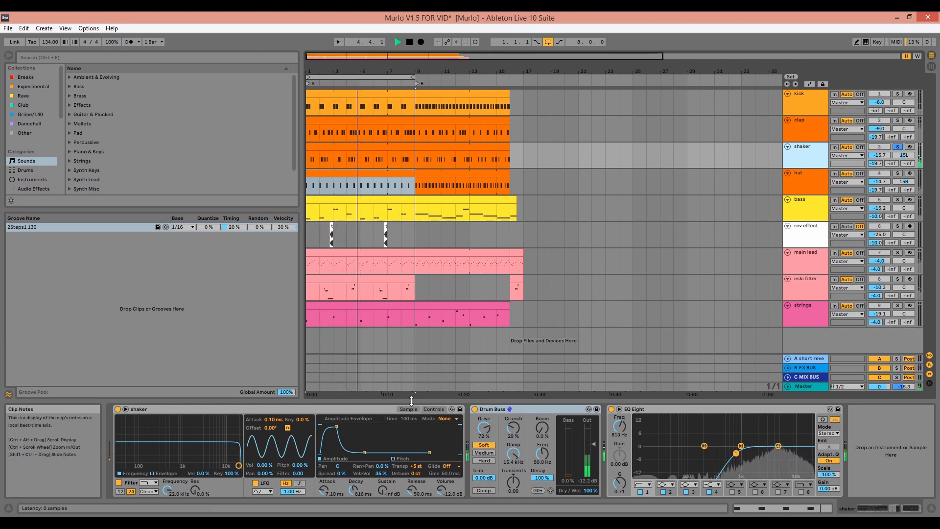
- Inspect the shaker's sample and sampler controls, including transpose, and the Drum Buss and EQ Eight that follow
{"action": "left_click", "coordinate": [409, 409]}
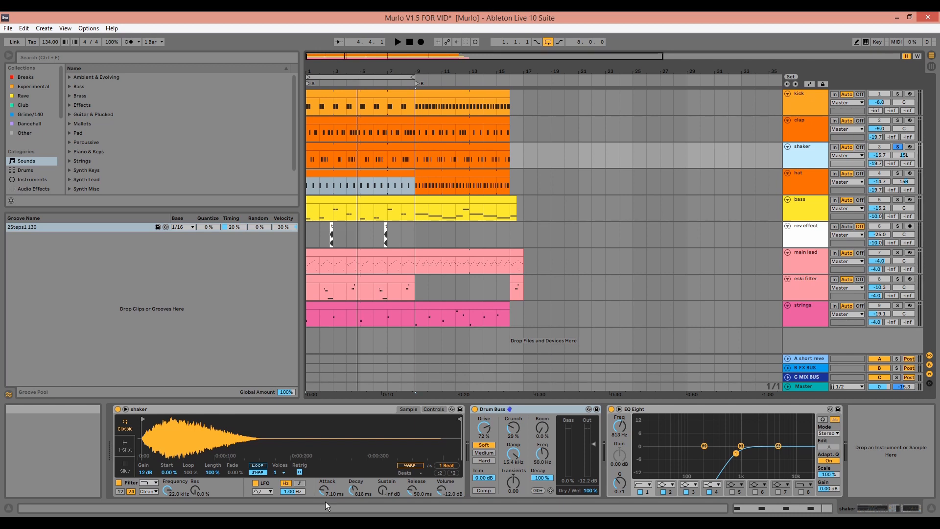
{"action": "left_click", "coordinate": [435, 410]}
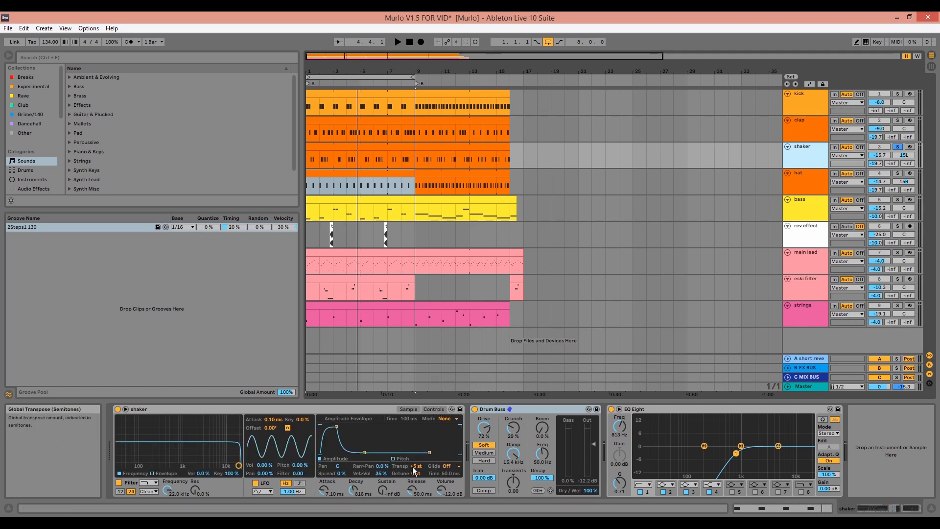
{"action": "left_click", "coordinate": [518, 411]}
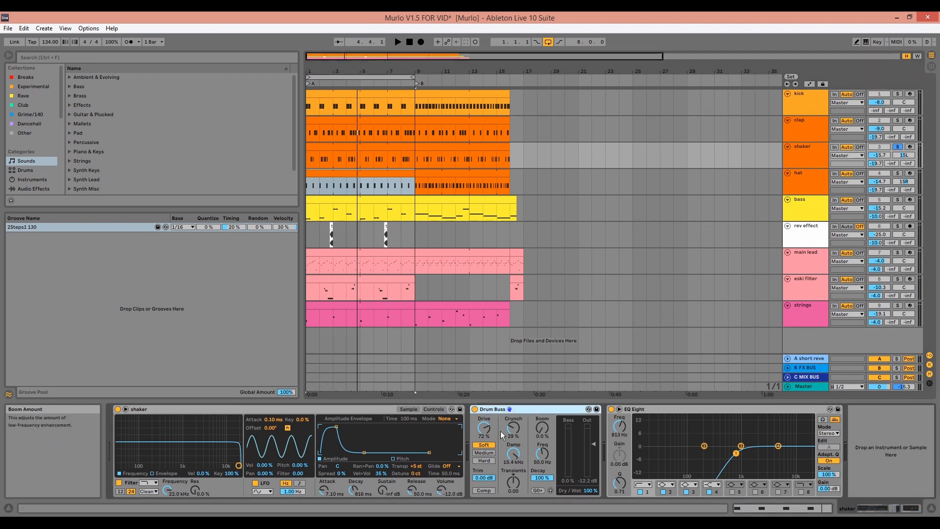
{"action": "left_click", "coordinate": [742, 411]}
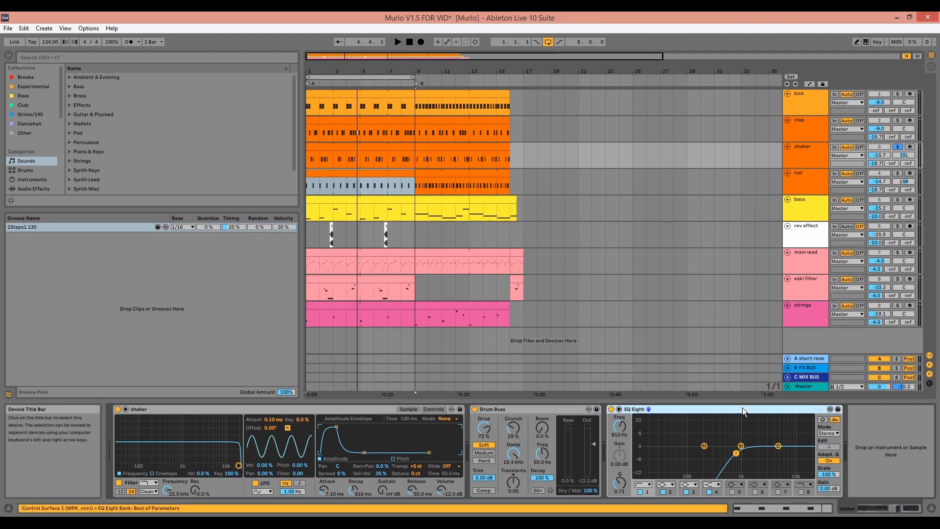
- Check the shaker's short reverb send and panning, and play its section A clip in the note editor
{"action": "left_click", "coordinate": [874, 165]}
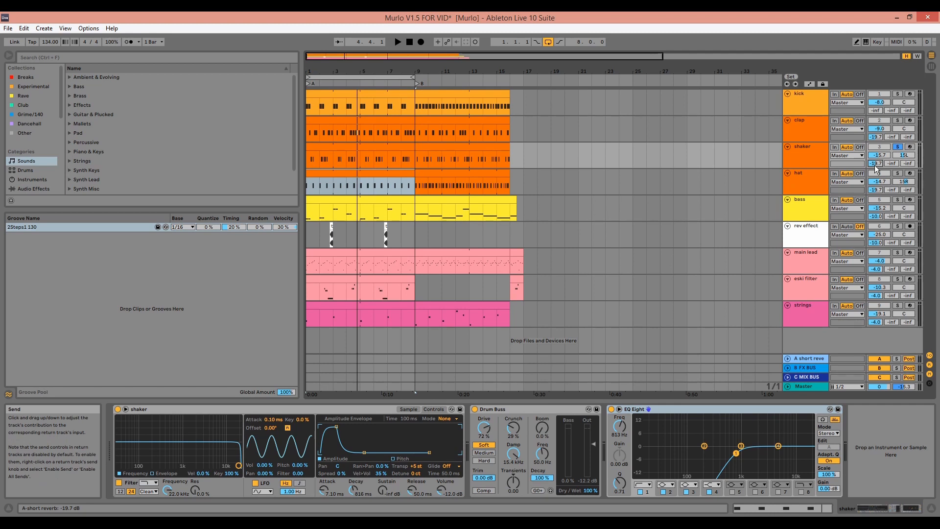
{"action": "left_click", "coordinate": [900, 154]}
{"action": "double_click", "coordinate": [395, 148]}
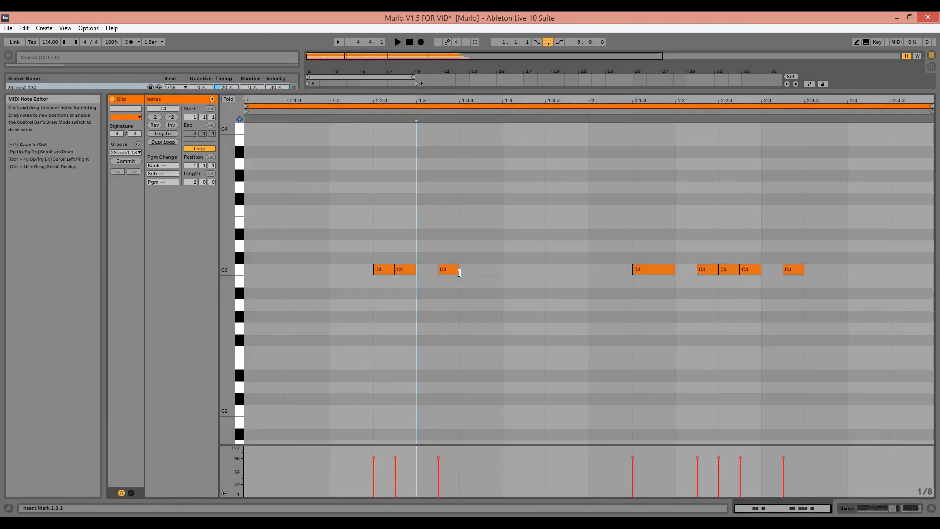
{"action": "key", "text": "space"}
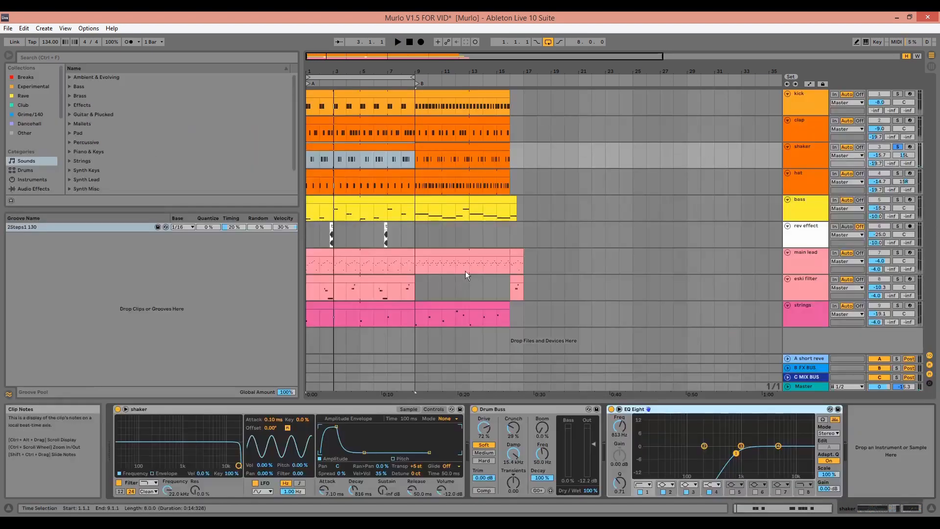
- Solo and play the hat track, and inspect its device chain, Drum Buss drive and panning
{"action": "left_click", "coordinate": [899, 174]}
{"action": "key", "text": "space"}
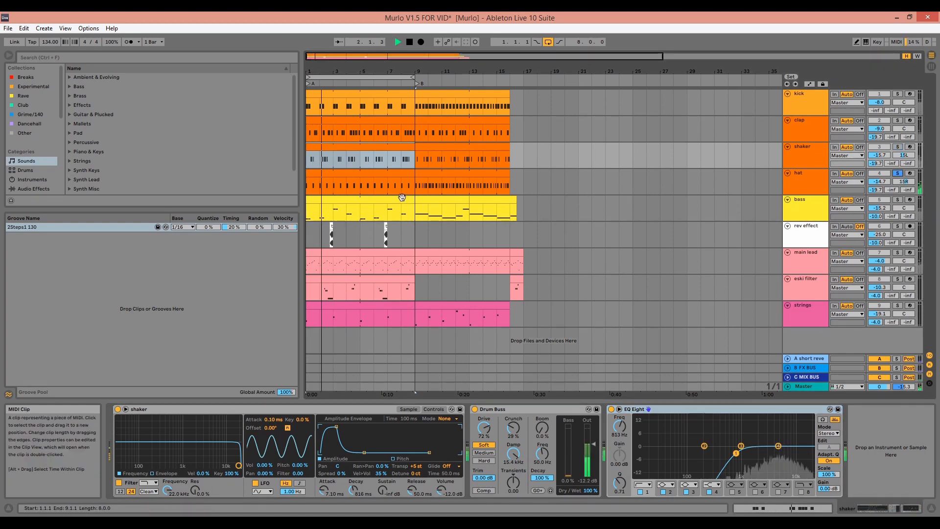
{"action": "left_click", "coordinate": [804, 174]}
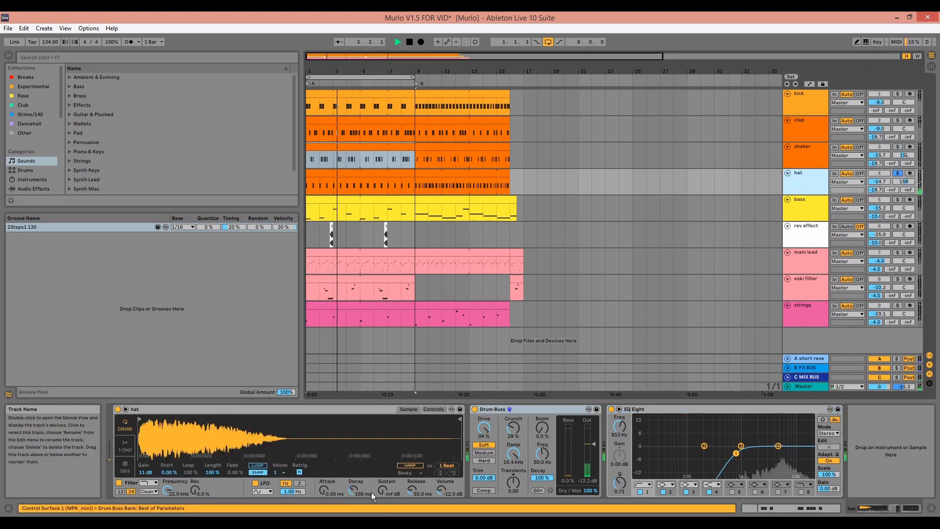
{"action": "key", "text": "space"}
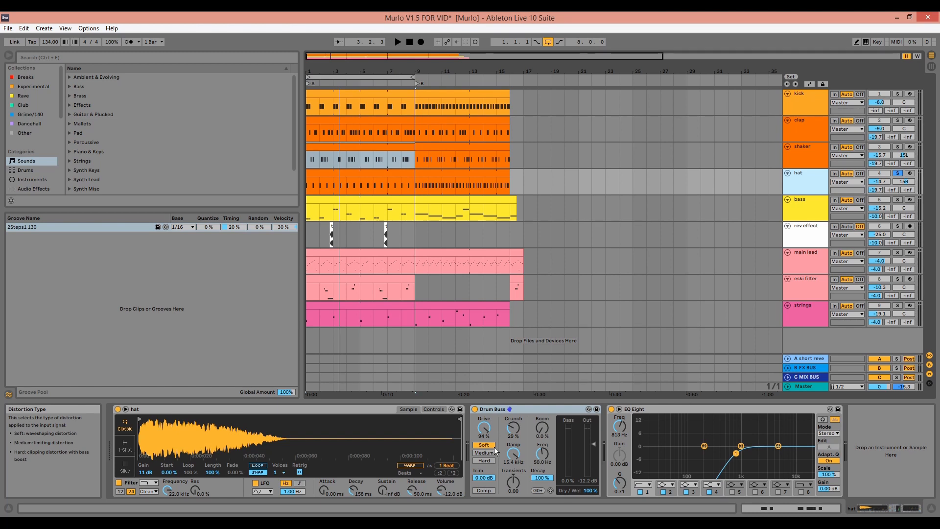
{"action": "left_click", "coordinate": [486, 430]}
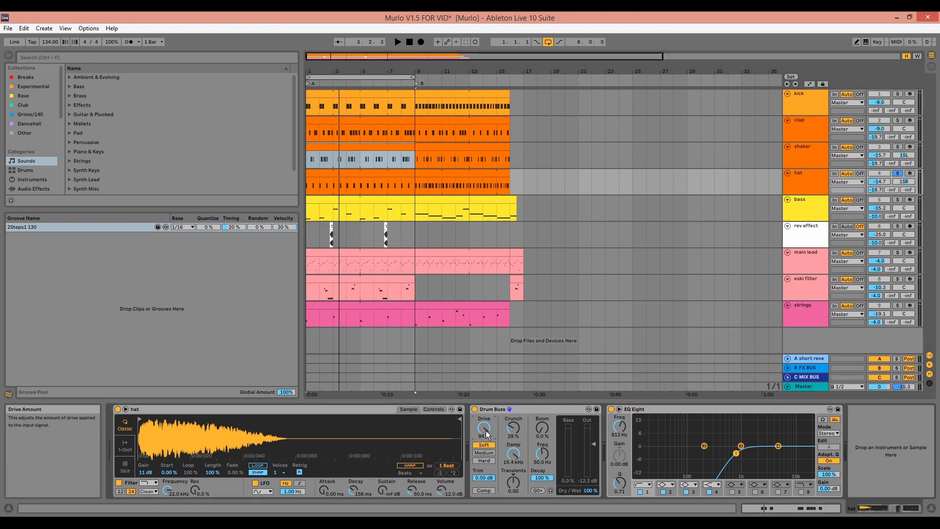
{"action": "left_click", "coordinate": [907, 183]}
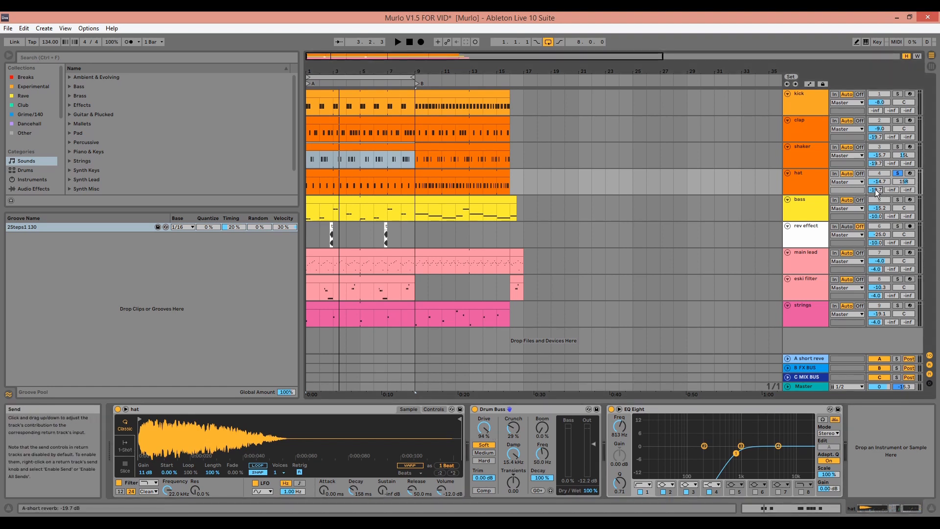
- Open the hat's section A clip in the note editor and play its note pattern
{"action": "double_click", "coordinate": [377, 176]}
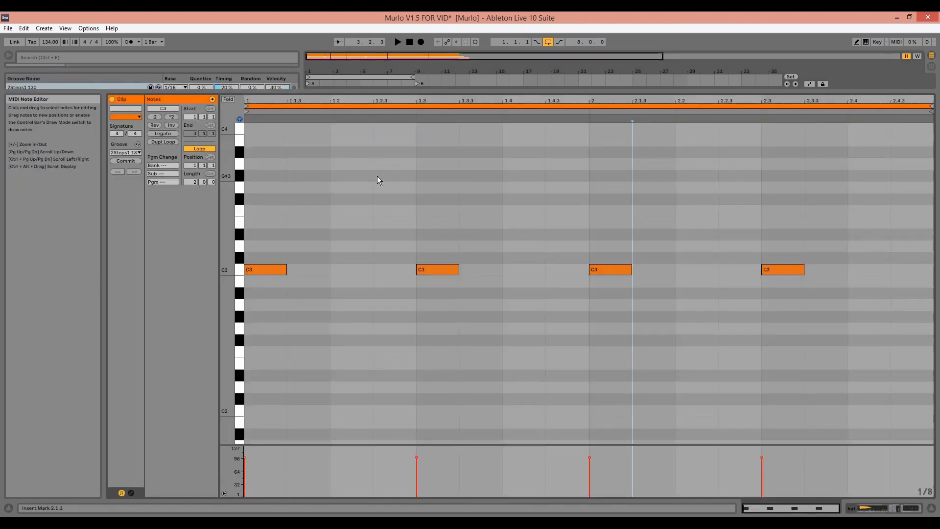
{"action": "key", "text": "space"}
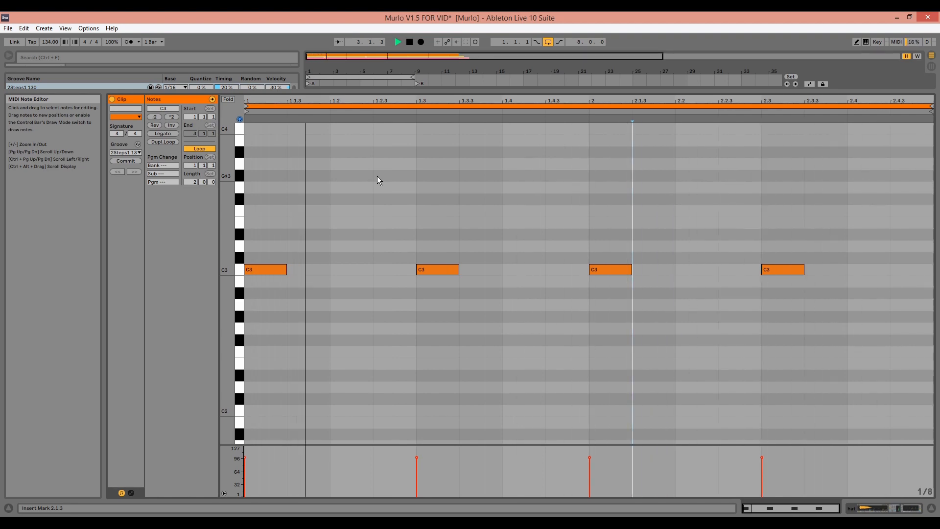
{"action": "key", "text": "space"}
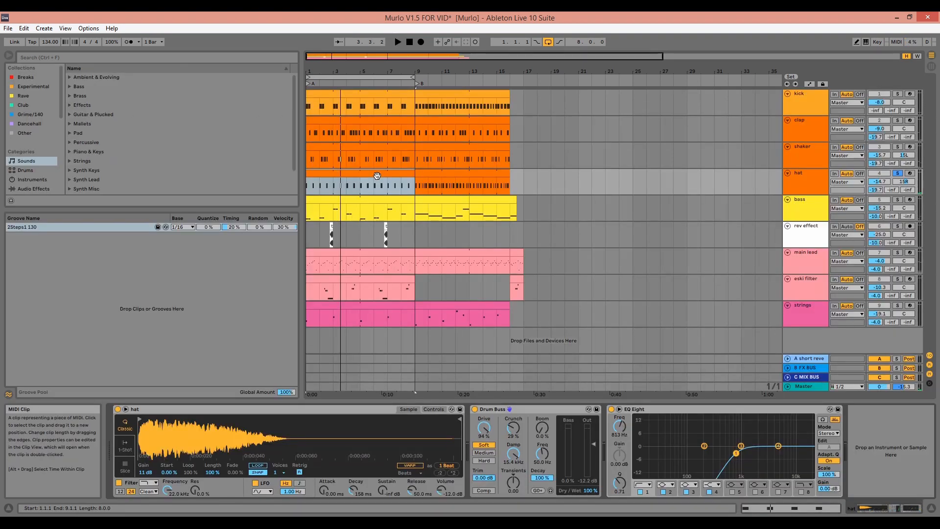
- Add the shaker, clap and kick to the soloed hat and play all four drum tracks together
{"action": "left_click", "coordinate": [897, 146], "text": "ctrl"}
{"action": "left_click", "coordinate": [897, 120], "text": "ctrl"}
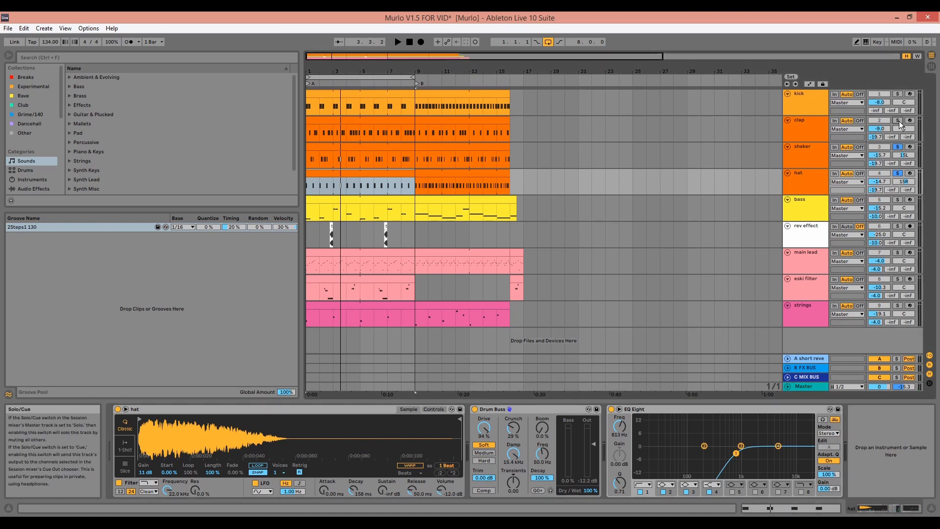
{"action": "left_click", "coordinate": [898, 94], "text": "ctrl"}
{"action": "key", "text": "space"}
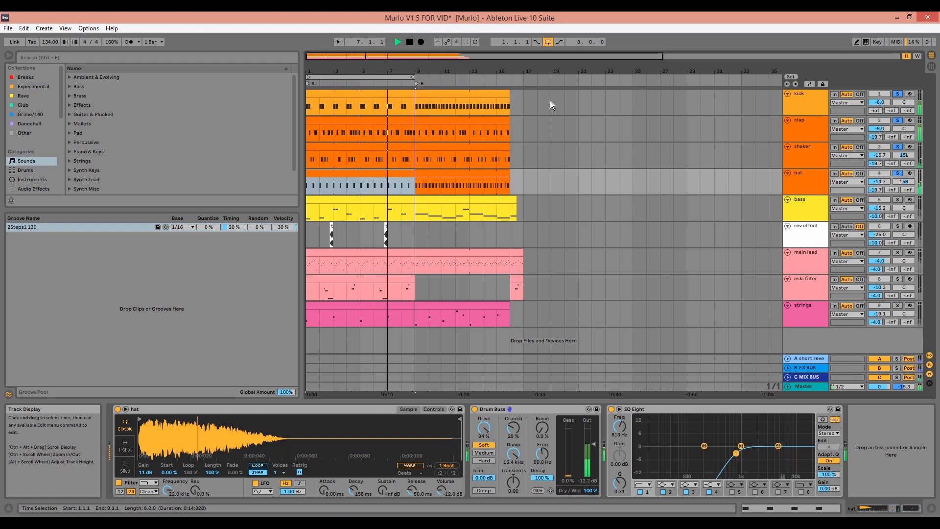
- Solo the bass track, select its section A clip, and audition it alone
{"action": "left_click", "coordinate": [897, 200]}
{"action": "left_click", "coordinate": [383, 196]}
{"action": "key", "text": "space"}
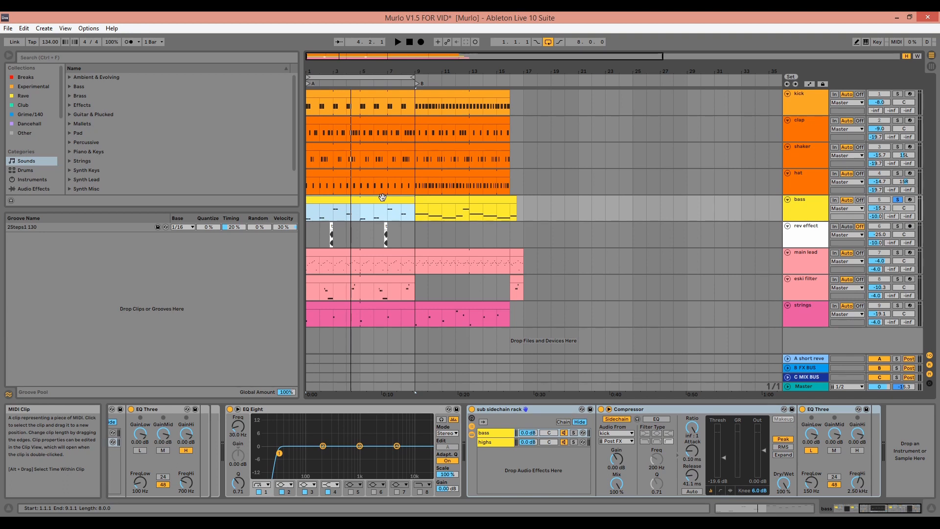
- Inspect the garage grime wob bass rack's sub and top chains and the mid and high chains nested under top
{"action": "left_click_drag", "start_coordinate": [873, 509], "coordinate": [815, 514]}
{"action": "left_click", "coordinate": [158, 410]}
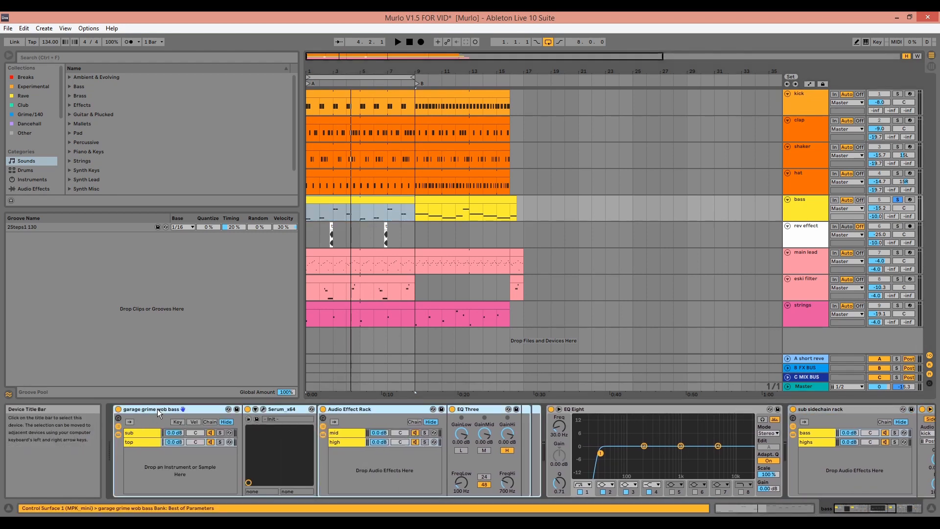
{"action": "left_click", "coordinate": [140, 433]}
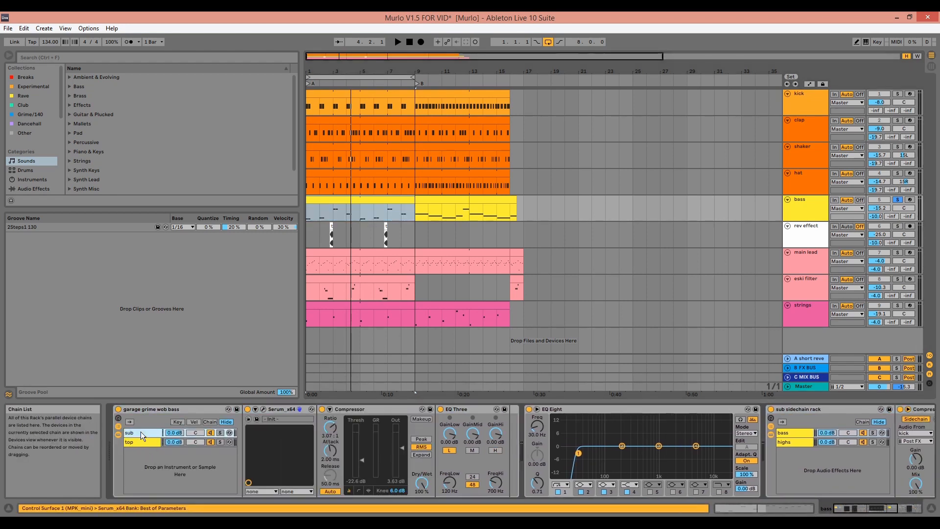
{"action": "left_click", "coordinate": [141, 442]}
{"action": "left_click", "coordinate": [345, 433]}
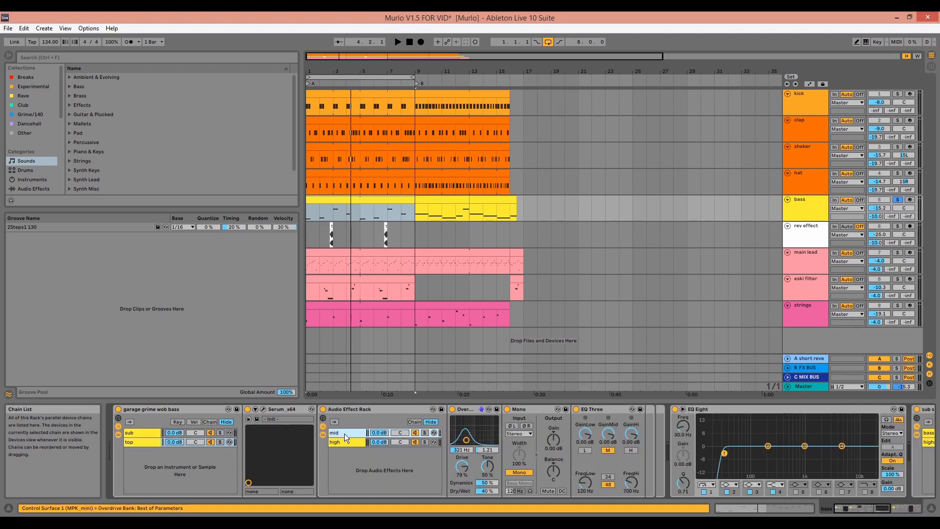
{"action": "left_click", "coordinate": [345, 440]}
{"action": "left_click", "coordinate": [345, 434]}
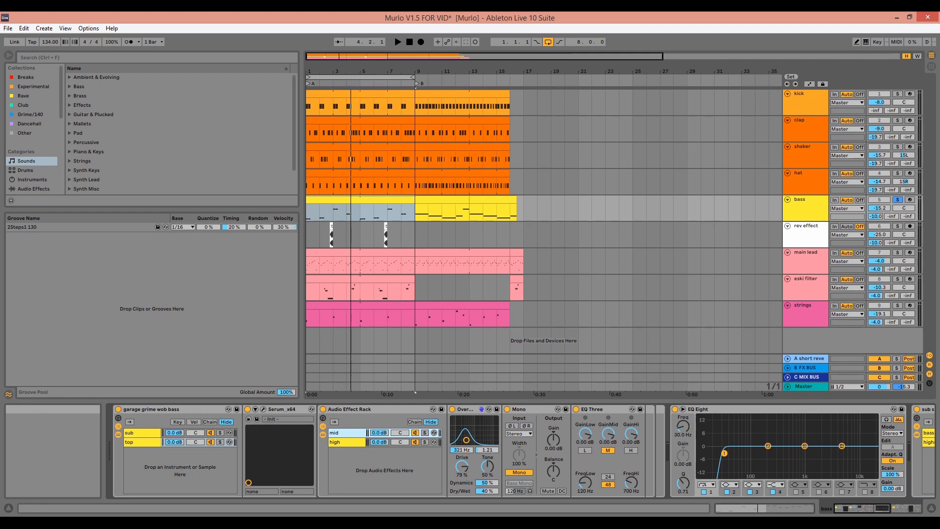
- Examine the sub oscillator's octave setting in the sub chain's Serum and close the plug-in window
{"action": "left_click", "coordinate": [141, 433]}
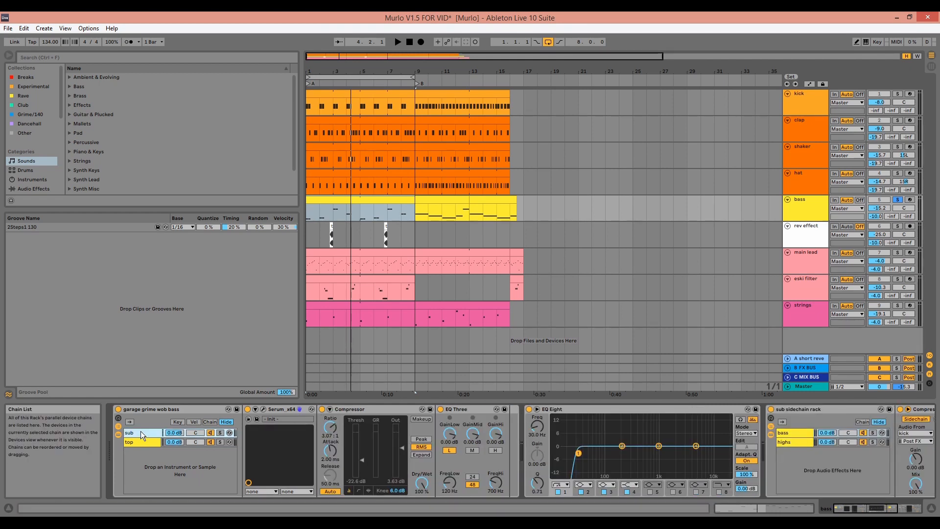
{"action": "left_click", "coordinate": [263, 409]}
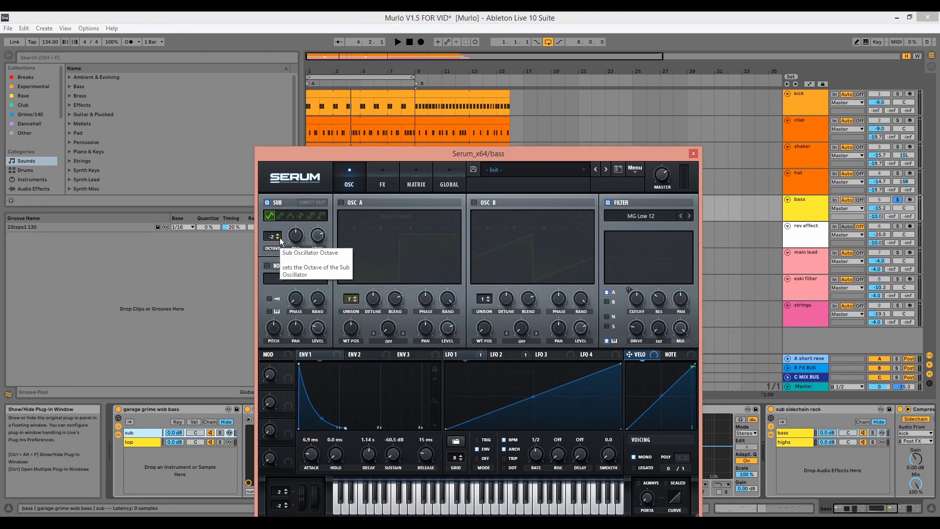
{"action": "left_click", "coordinate": [692, 155]}
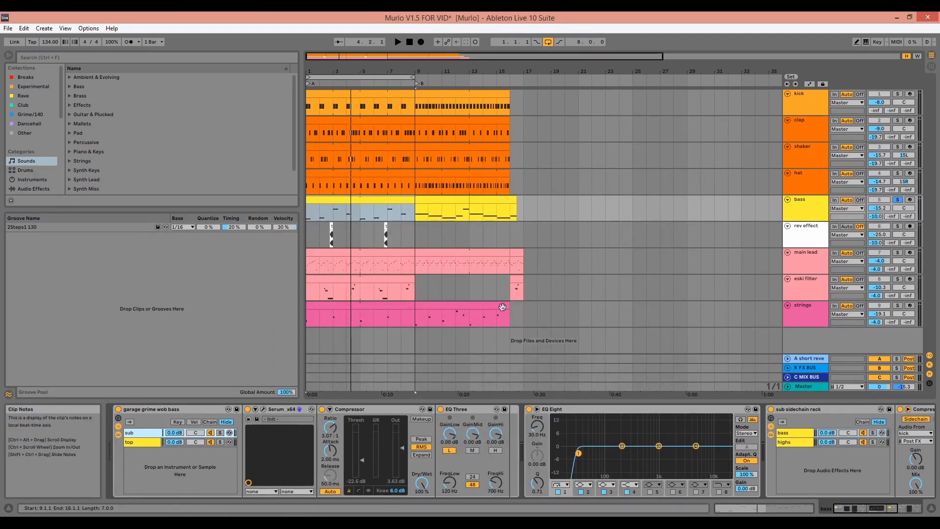
- Solo and play the bass rack's sub chain, and inspect its EQ Three
{"action": "left_click", "coordinate": [219, 432]}
{"action": "key", "text": "space"}
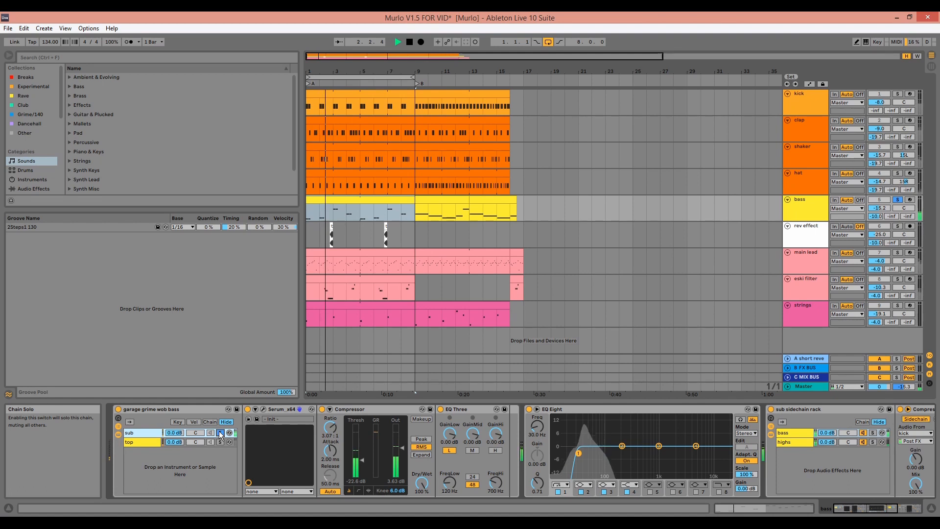
{"action": "key", "text": "space"}
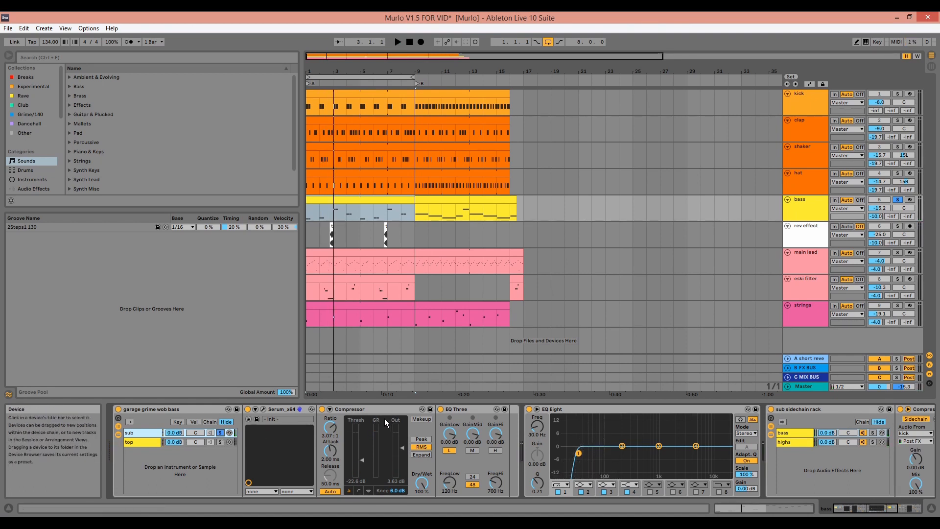
{"action": "left_click", "coordinate": [459, 408]}
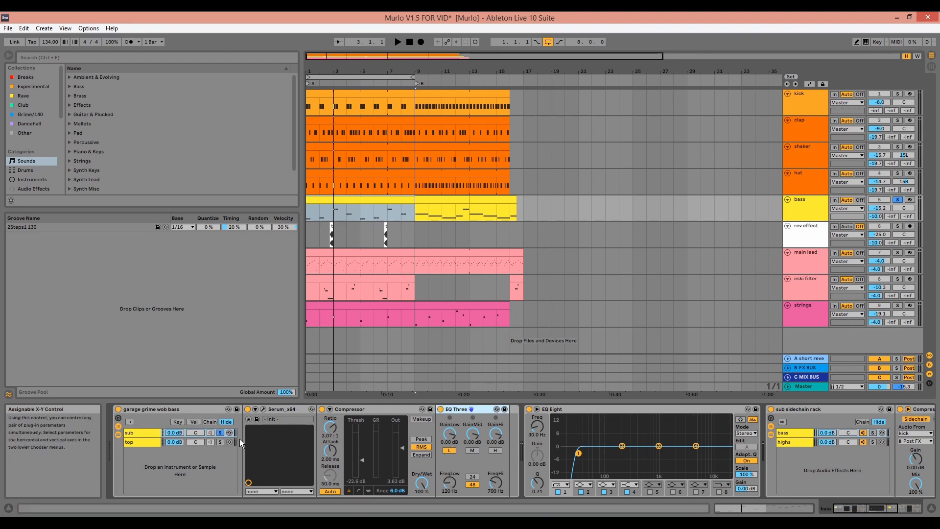
- Solo and play the bass rack's top chain, and examine the LFO 1 modulation of the filter cutoff in its Serum
{"action": "left_click", "coordinate": [220, 442]}
{"action": "key", "text": "space"}
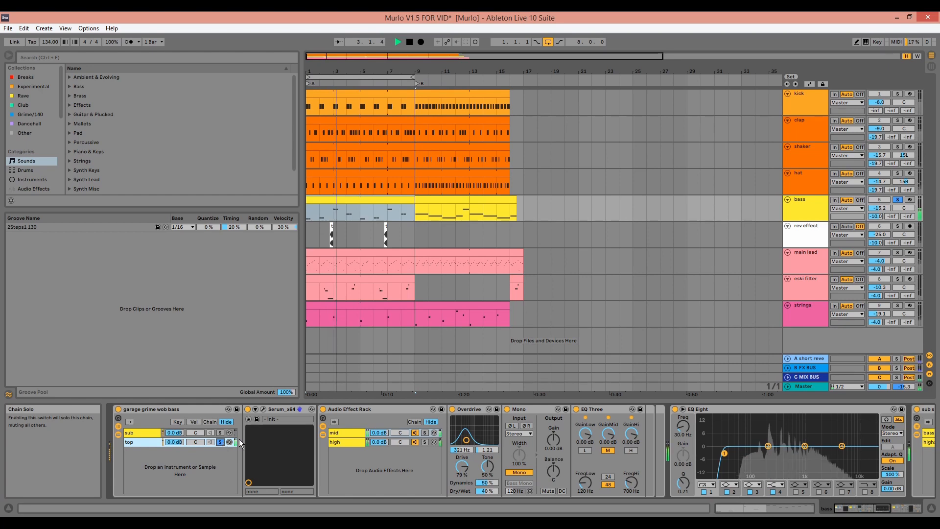
{"action": "left_click", "coordinate": [264, 409]}
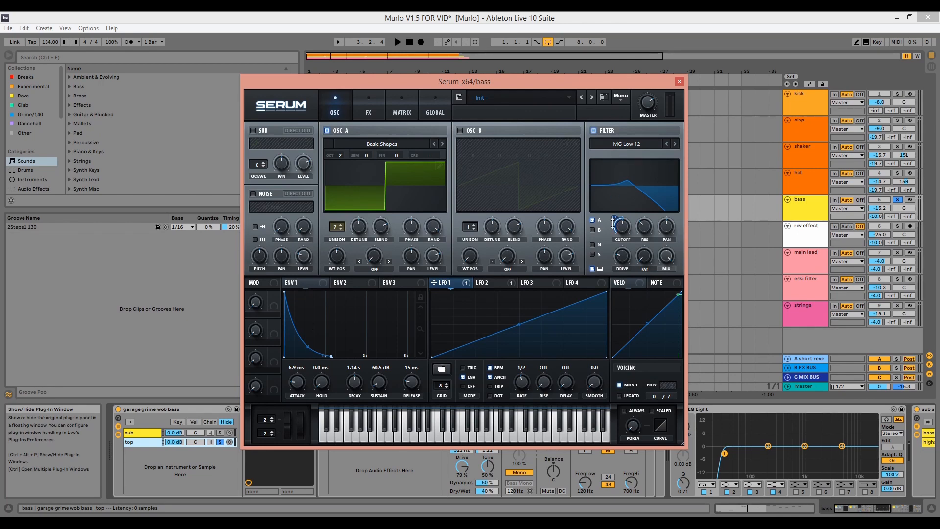
{"action": "mouse_move", "coordinate": [616, 223]}
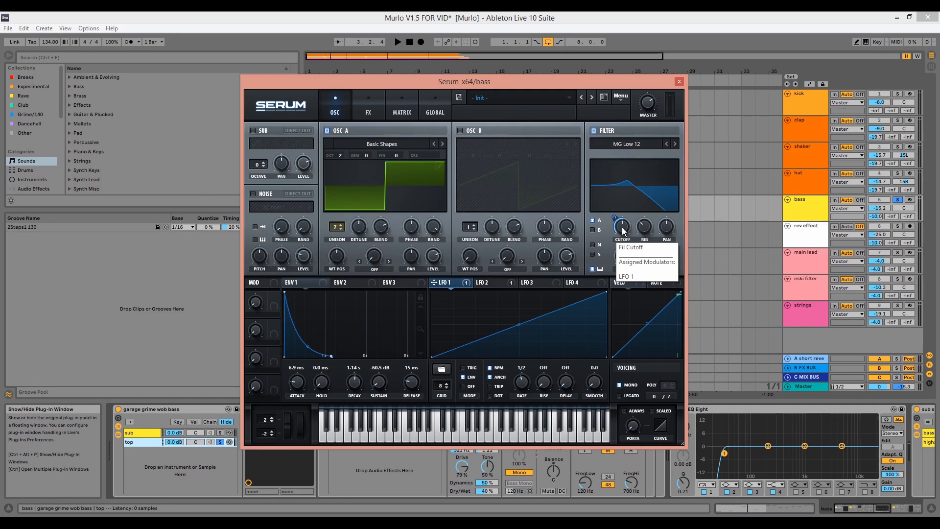
{"action": "key", "text": "space"}
{"action": "key", "text": "space"}
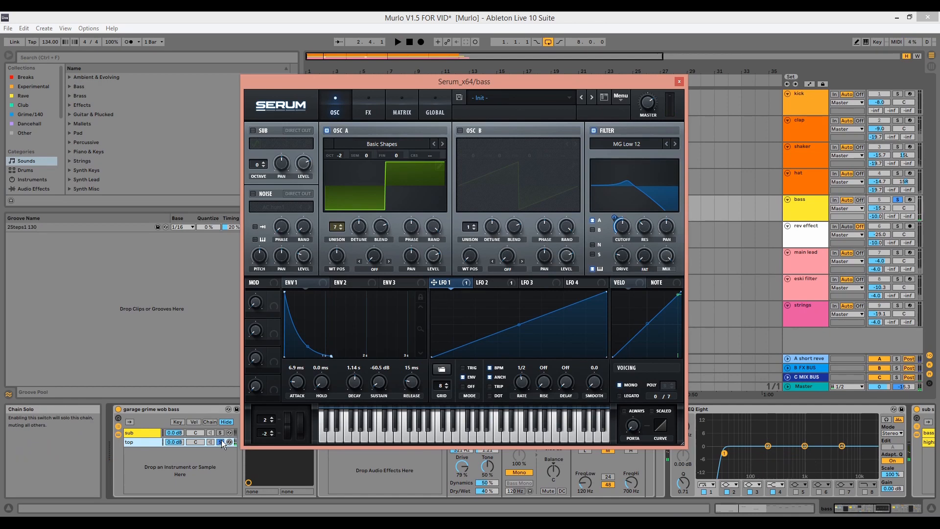
- Unsolo the top chain, examine the LFO 1 and LFO 2 routings in Serum's modulation matrix, and close the plug-in window
{"action": "left_click", "coordinate": [221, 440]}
{"action": "key", "text": "space"}
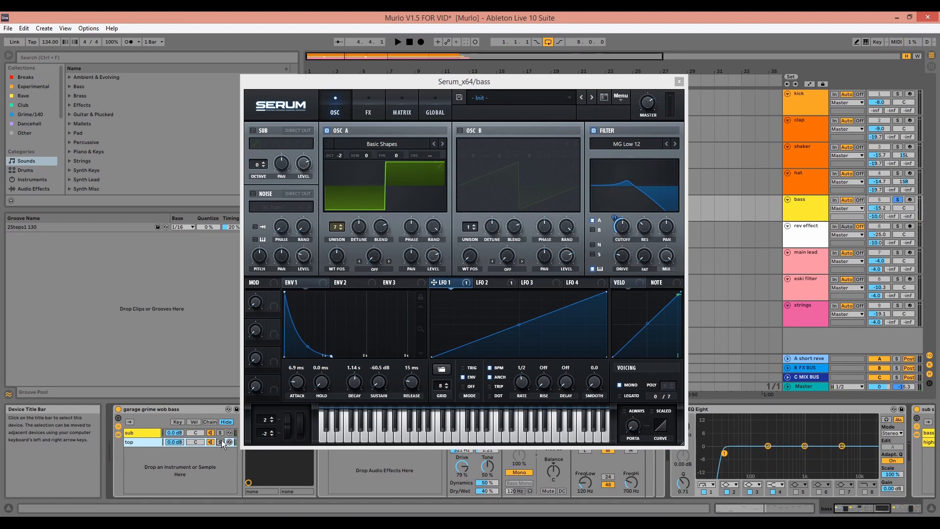
{"action": "left_click", "coordinate": [402, 112]}
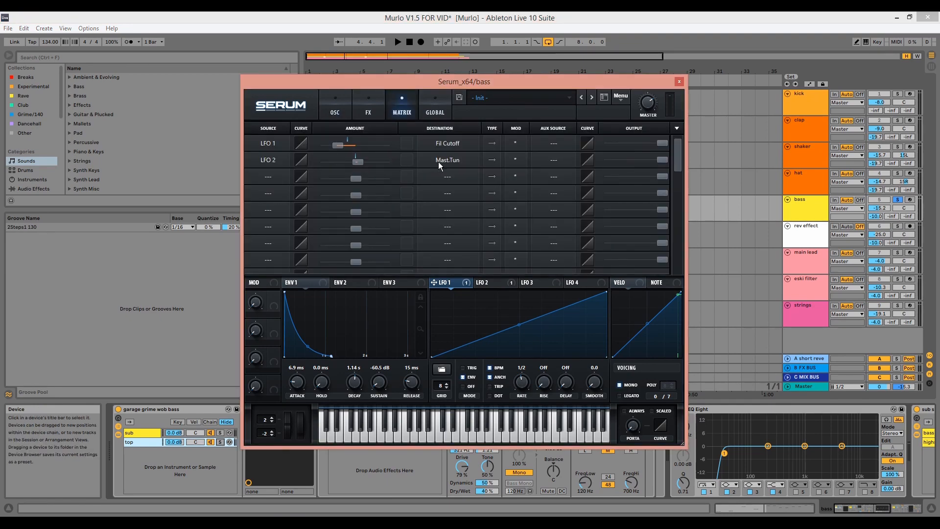
{"action": "left_click", "coordinate": [488, 284]}
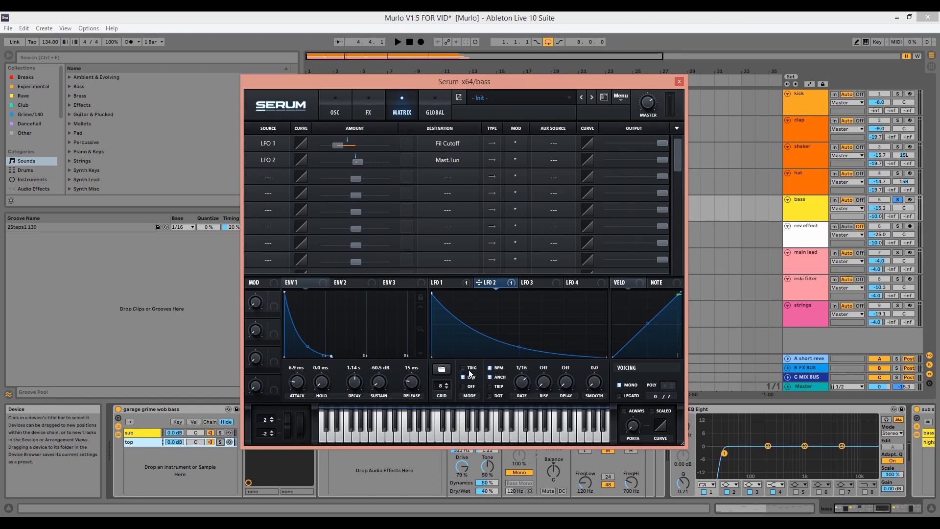
{"action": "left_click", "coordinate": [445, 285]}
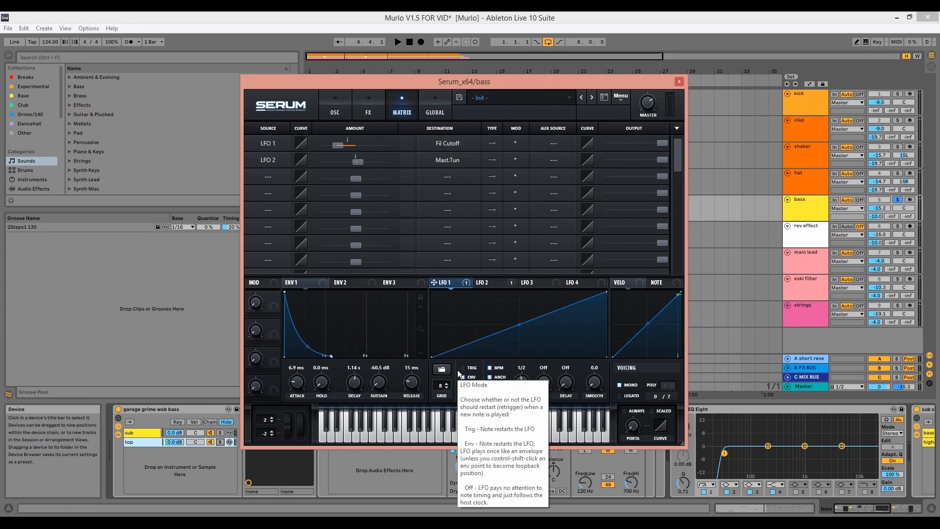
{"action": "left_click", "coordinate": [680, 82]}
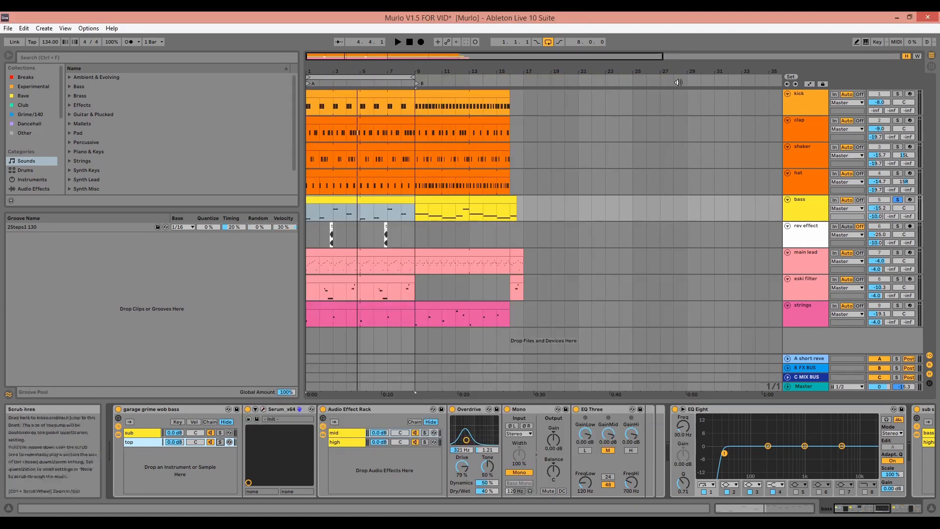
- Show the mid chain's devices and play the bass while bypassing and re-enabling its Overdrive to compare the sound
{"action": "left_click", "coordinate": [355, 433]}
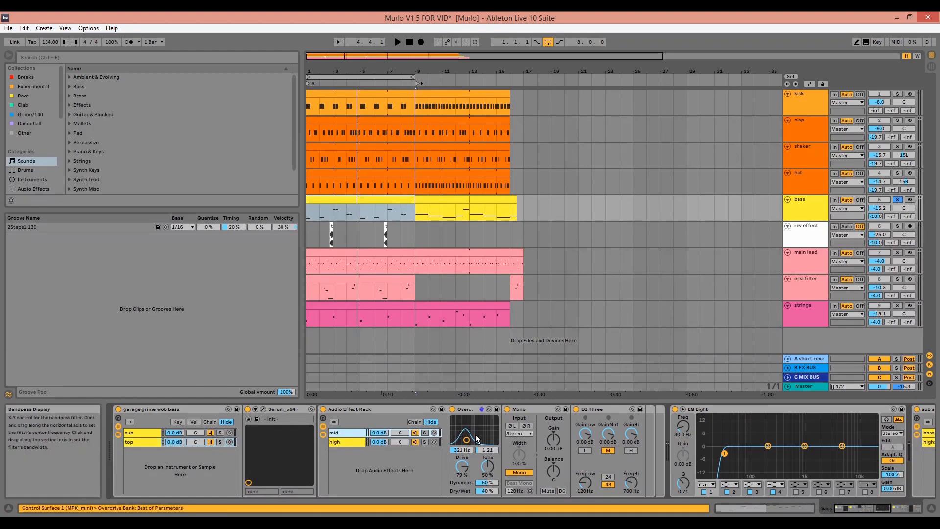
{"action": "left_click", "coordinate": [469, 408]}
{"action": "key", "text": "space"}
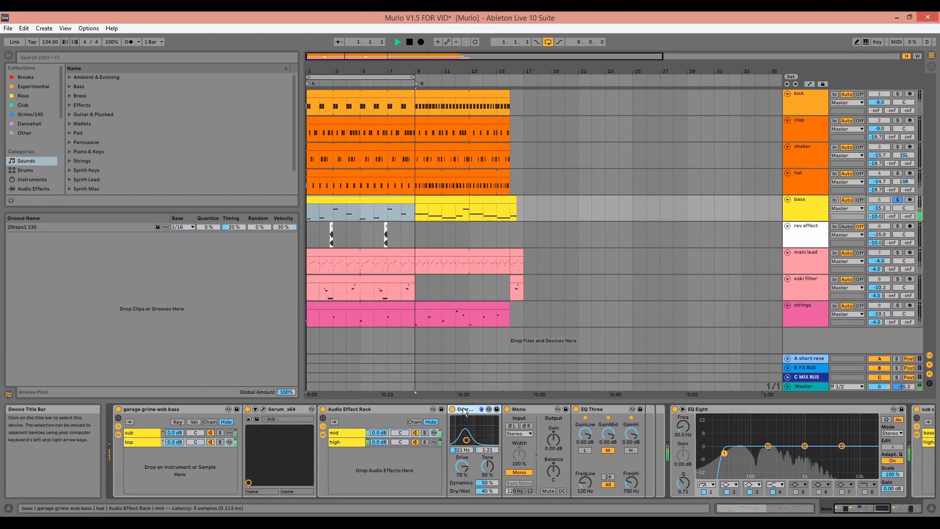
{"action": "left_click", "coordinate": [452, 409]}
{"action": "left_click", "coordinate": [452, 409]}
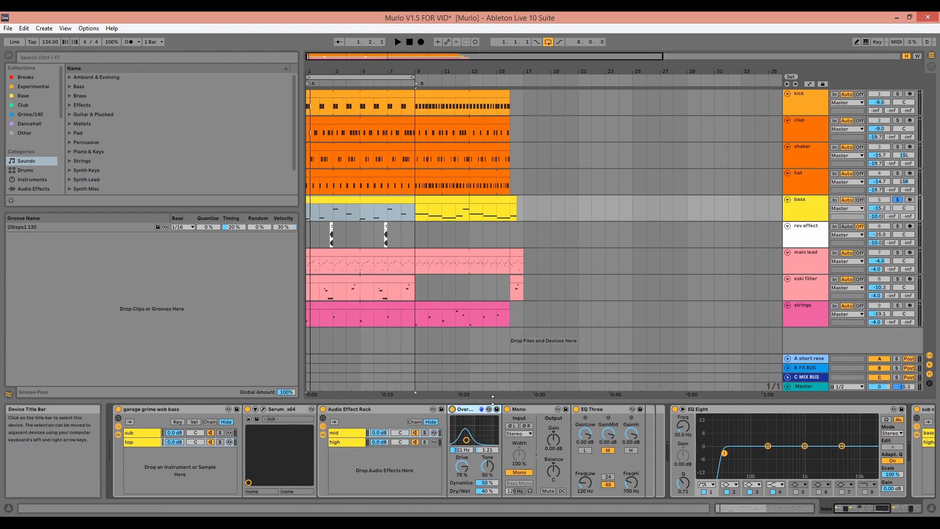
- Play the bass while inspecting the mid chain's Mono utility, and examine the band settings of its EQ Three
{"action": "left_click", "coordinate": [515, 409]}
{"action": "key", "text": "space"}
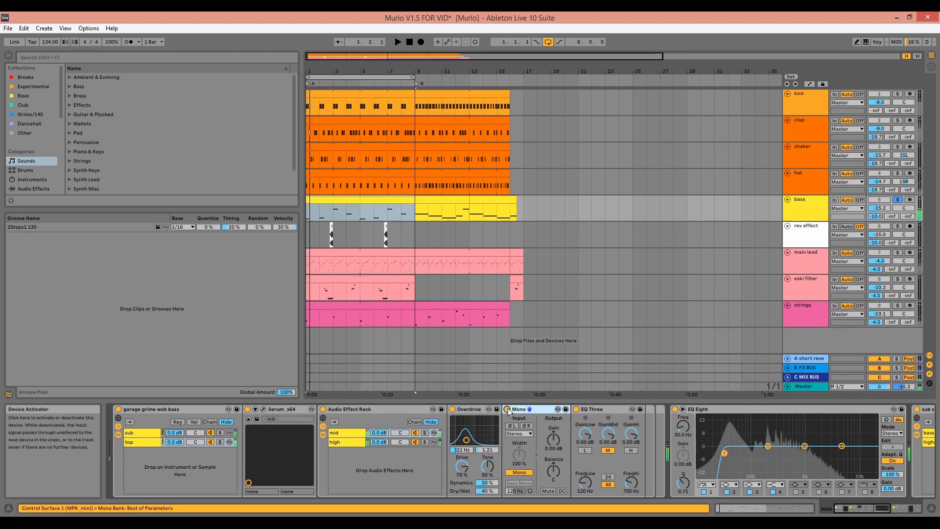
{"action": "key", "text": "space"}
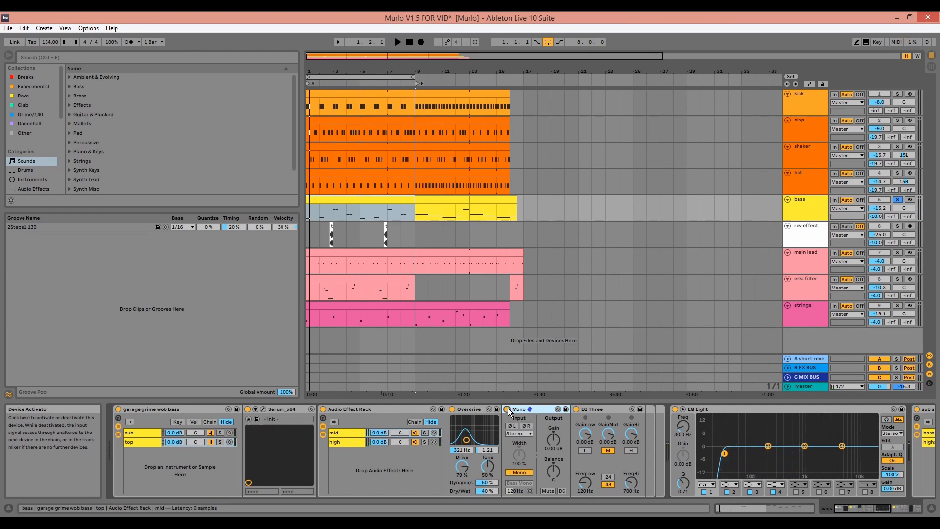
{"action": "left_click", "coordinate": [600, 409]}
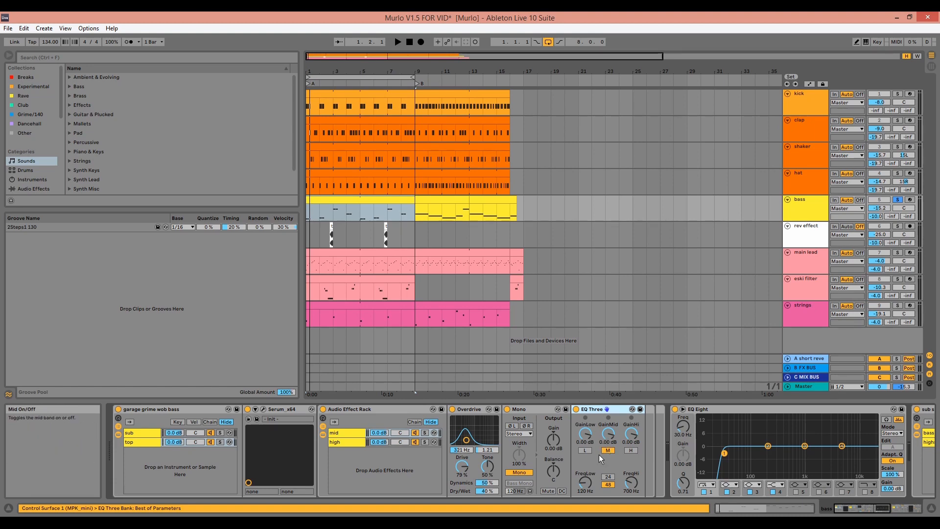
- Inspect the high chain's EQ Three, and the EQ Eight and sub sidechain rack that follow the bass instrument rack
{"action": "left_click", "coordinate": [350, 442]}
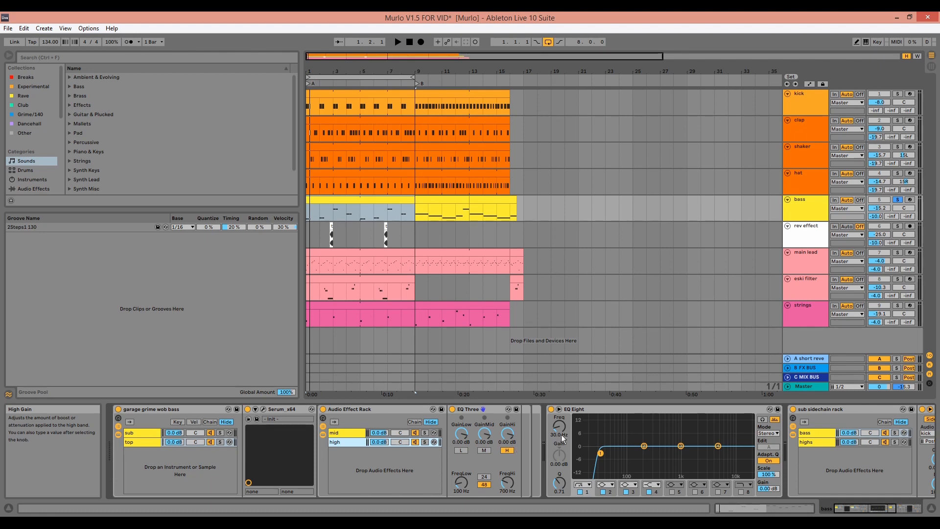
{"action": "left_click", "coordinate": [609, 409]}
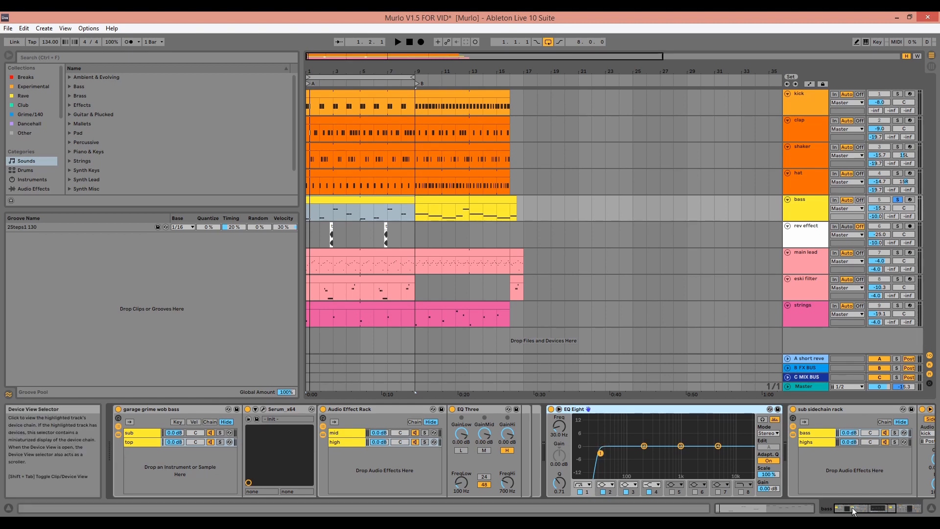
{"action": "left_click_drag", "start_coordinate": [871, 503], "coordinate": [886, 508]}
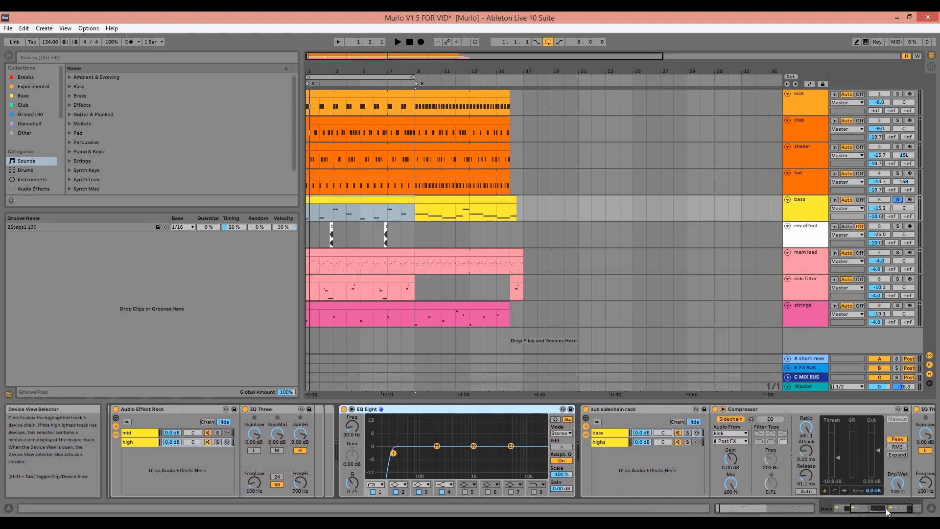
{"action": "left_click", "coordinate": [651, 410]}
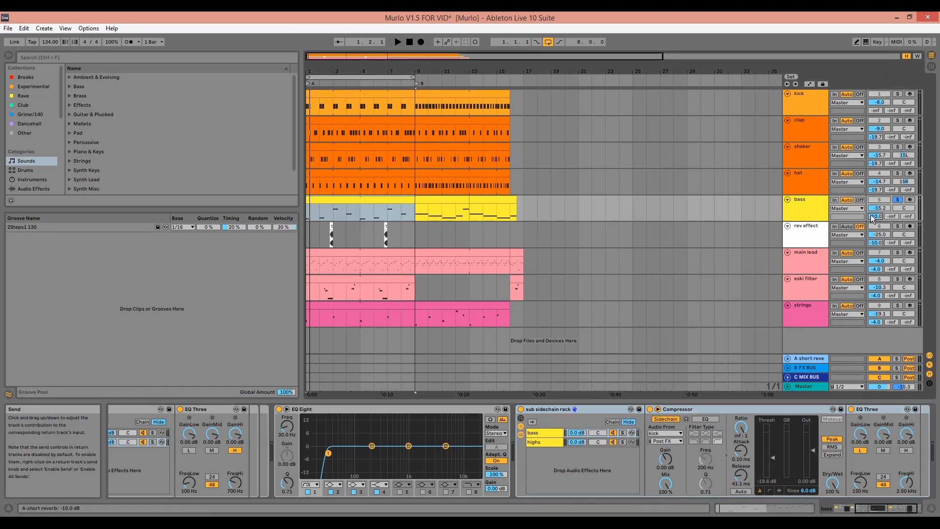
- Open the first bass clip's notes, play the pattern, and return to the bass track's devices
{"action": "left_click", "coordinate": [365, 198]}
{"action": "double_click", "coordinate": [365, 199]}
{"action": "key", "text": "space"}
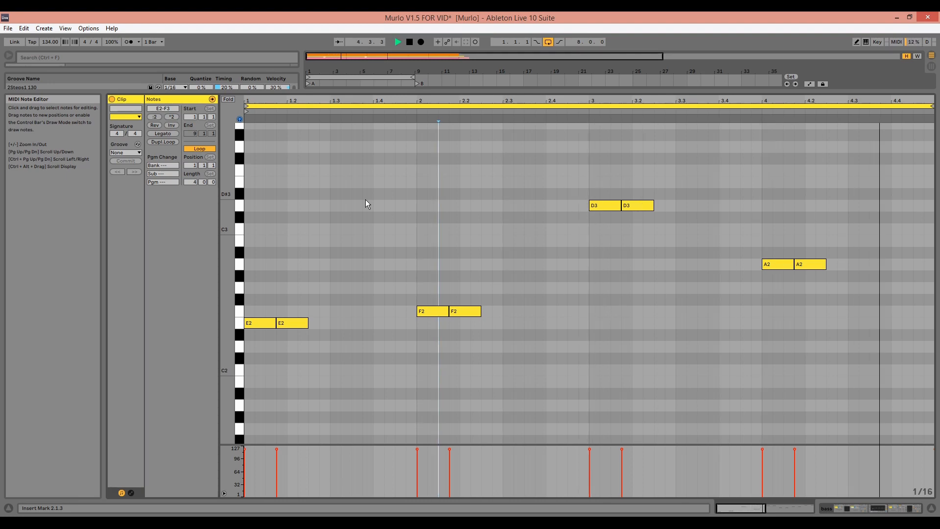
{"action": "key", "text": "shift+Tab"}
{"action": "key", "text": "space"}
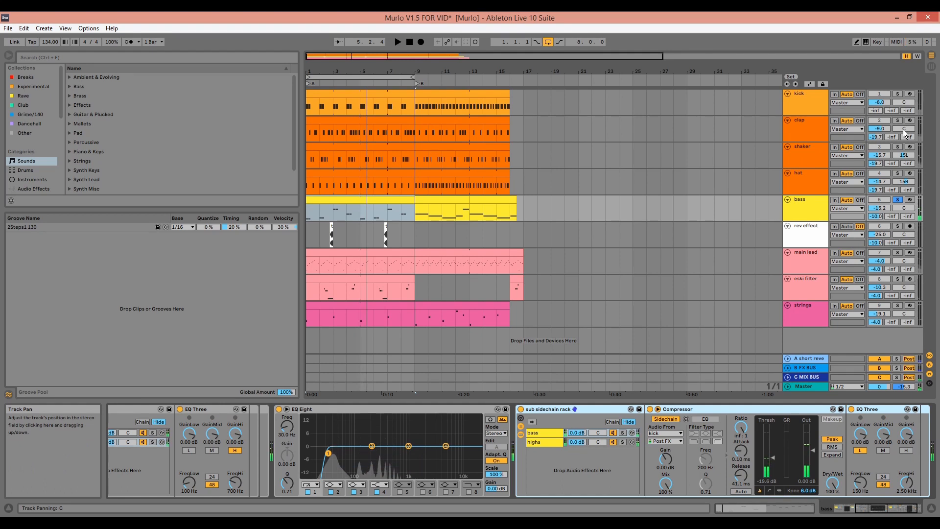
- Solo the kick together with the bass and play both to hear the sidechain compression
{"action": "left_click", "coordinate": [898, 93]}
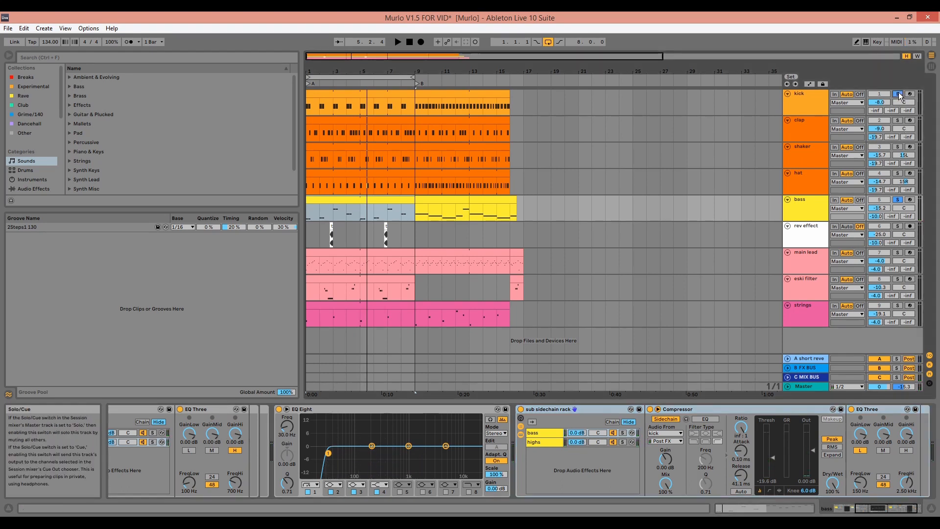
{"action": "key", "text": "space"}
{"action": "key", "text": "space"}
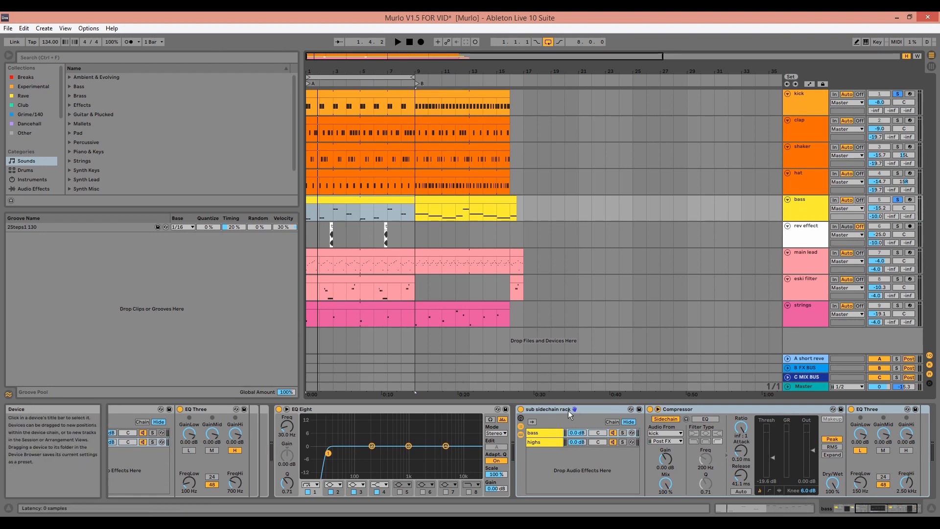
{"action": "key", "text": "space"}
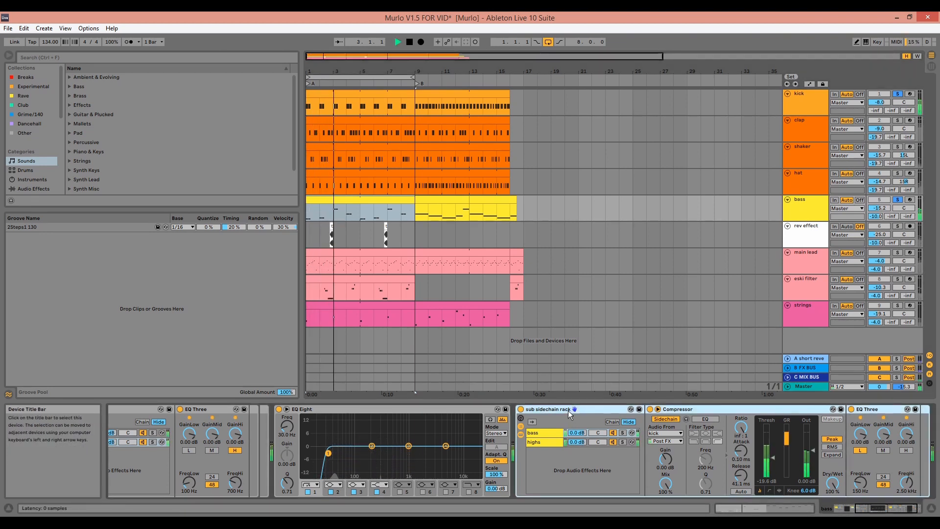
{"action": "double_click", "coordinate": [347, 199]}
{"action": "key", "text": "space"}
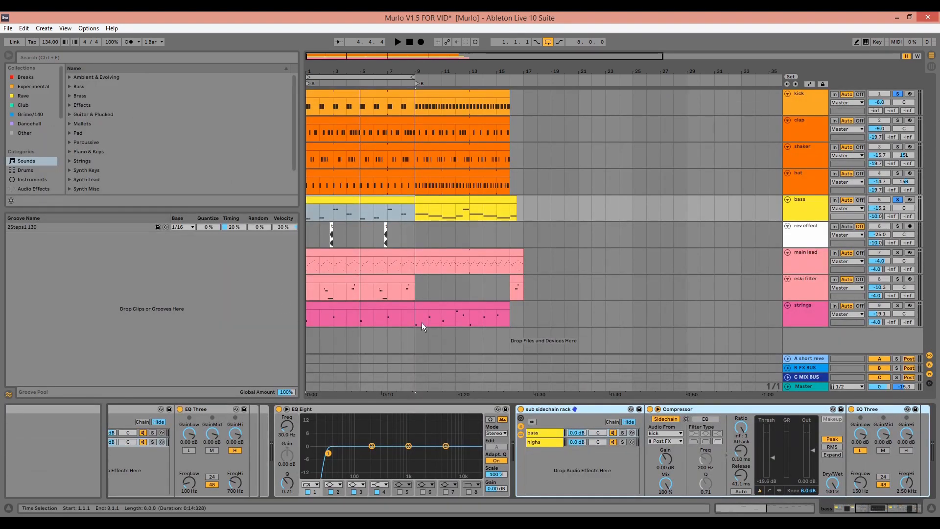
- Solo the rev effect track, play it from bar 2, and unsolo it
{"action": "left_click", "coordinate": [898, 226]}
{"action": "left_click", "coordinate": [308, 239]}
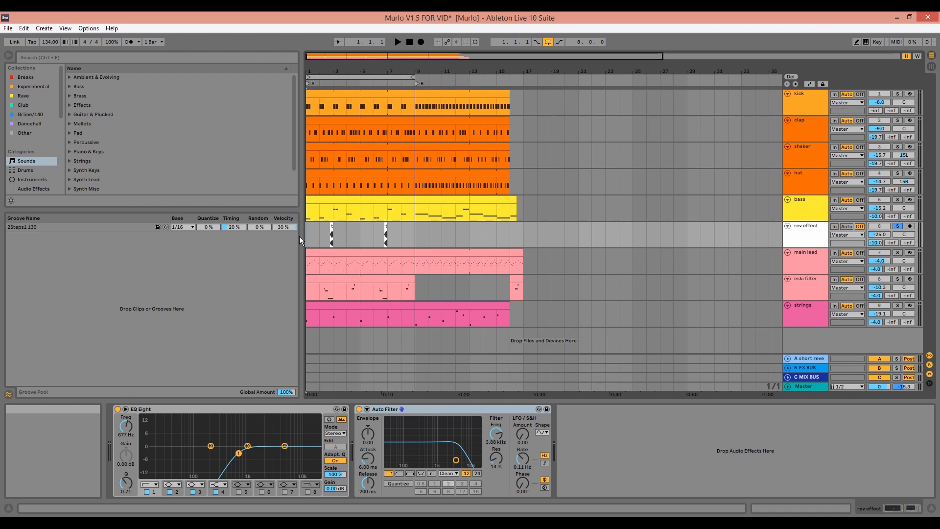
{"action": "left_click", "coordinate": [321, 240]}
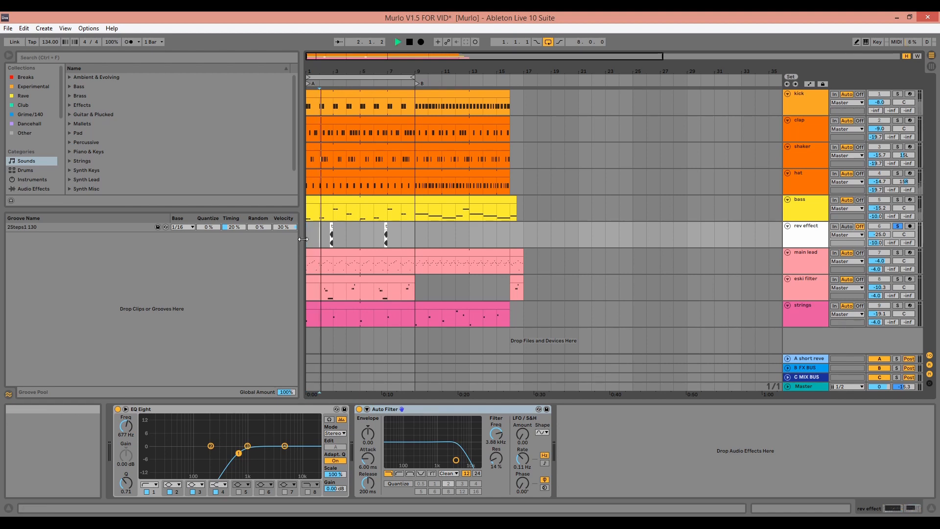
{"action": "key", "text": "space"}
{"action": "key", "text": "space"}
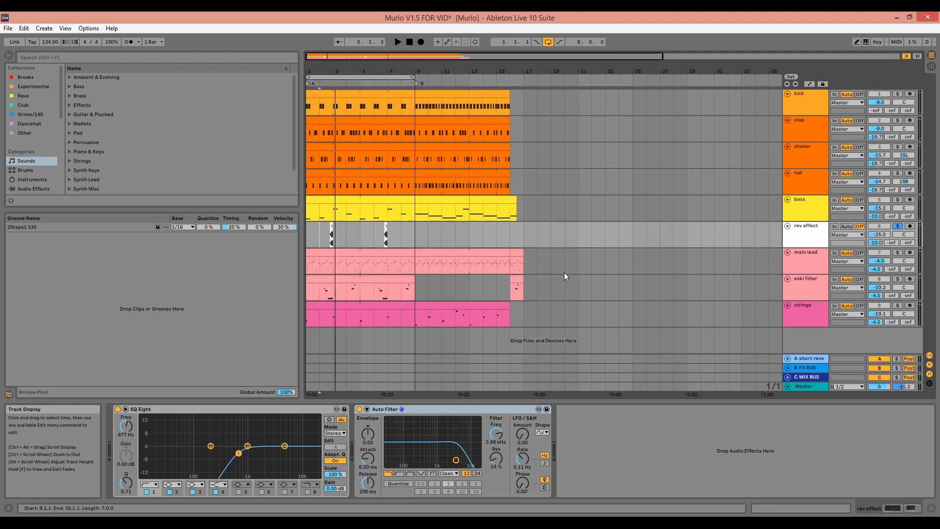
{"action": "left_click", "coordinate": [898, 226]}
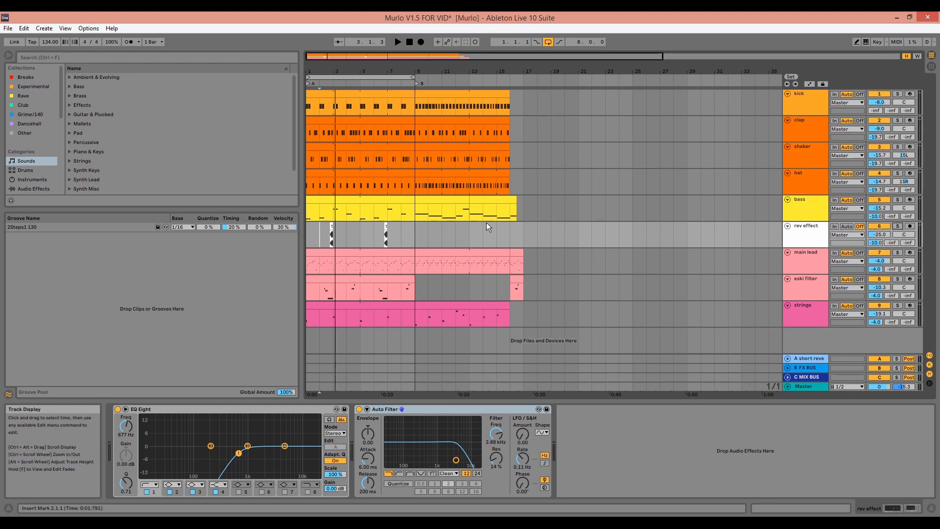
- Play the full mix from the first bass clip to hear the rev effect in context
{"action": "left_click", "coordinate": [385, 200]}
{"action": "key", "text": "space"}
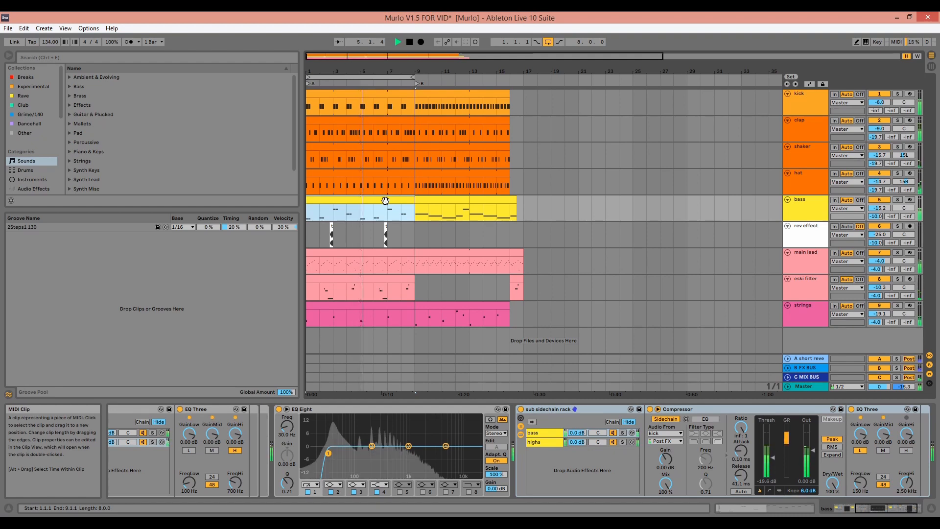
{"action": "key", "text": "space"}
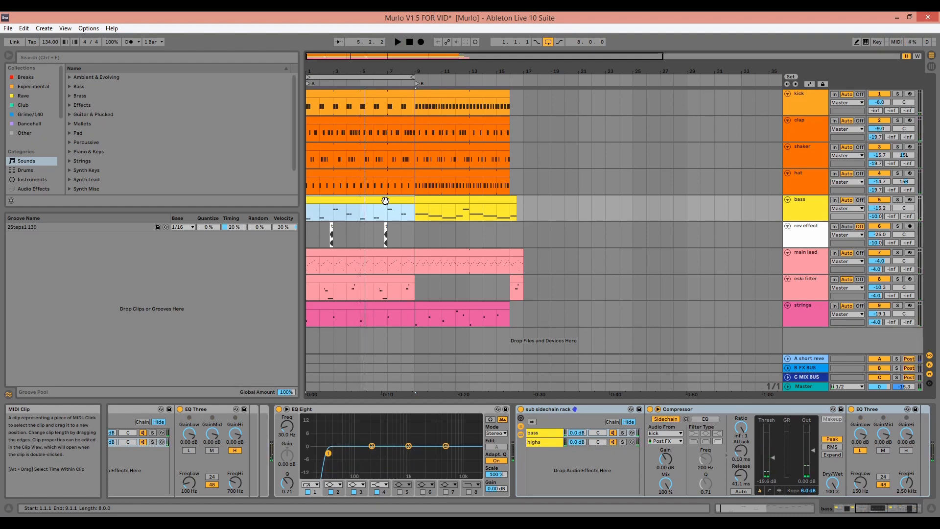
- Inspect the EQ Eight and Auto Filter on the rev effect track
{"action": "left_click", "coordinate": [806, 226]}
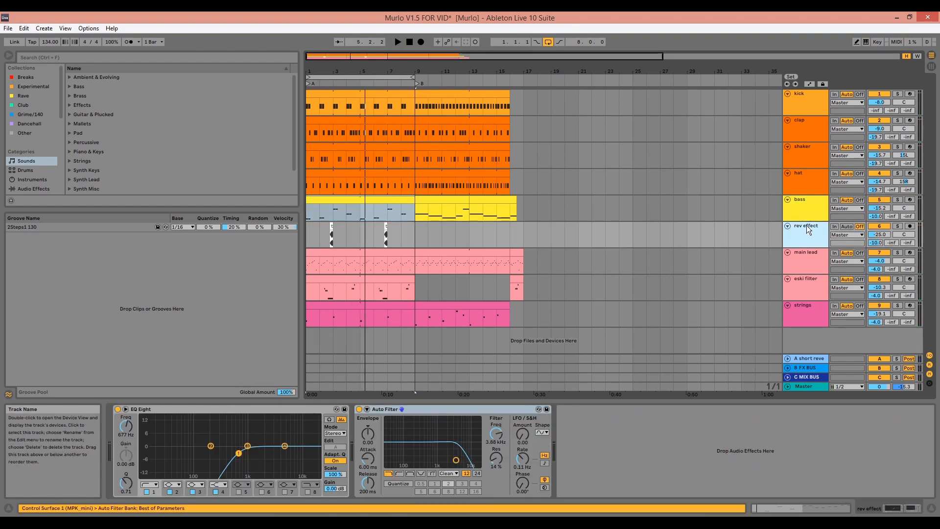
{"action": "left_click", "coordinate": [271, 411]}
{"action": "left_click", "coordinate": [433, 412]}
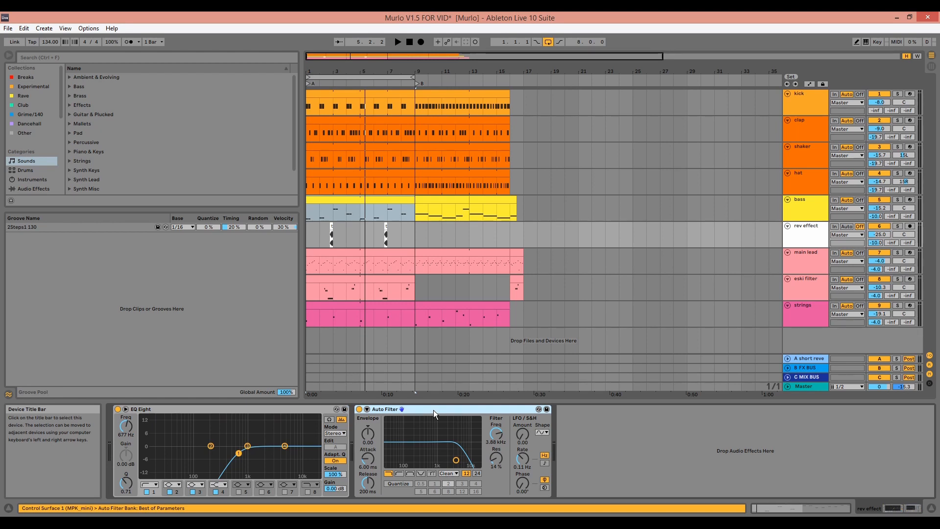
- Play the full mix from bar 2 while bypassing and re-enabling the rev effect's Auto Filter to compare the sound
{"action": "left_click", "coordinate": [321, 229]}
{"action": "key", "text": "space"}
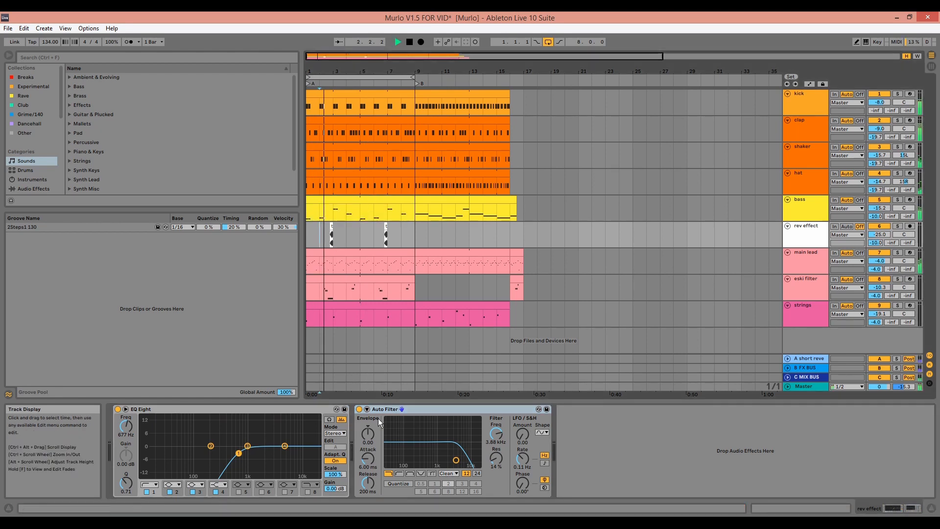
{"action": "left_click", "coordinate": [360, 409]}
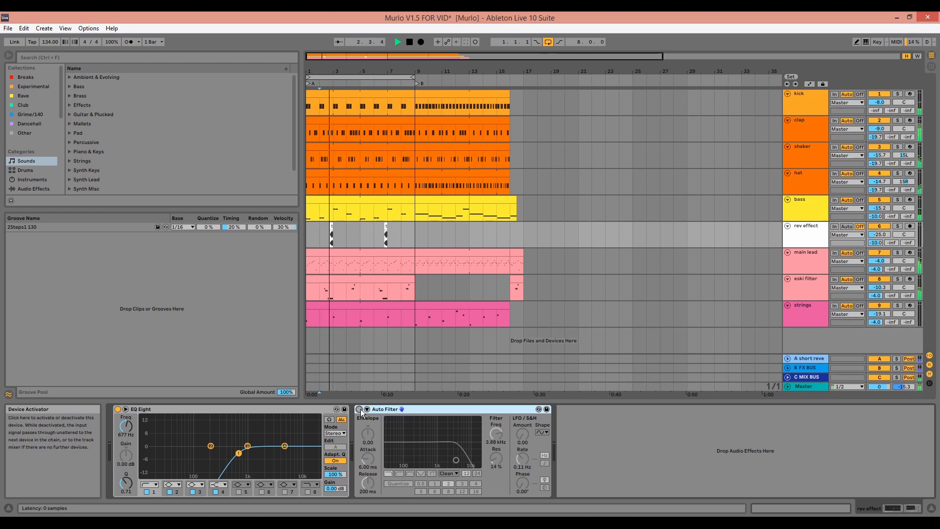
{"action": "left_click", "coordinate": [359, 410]}
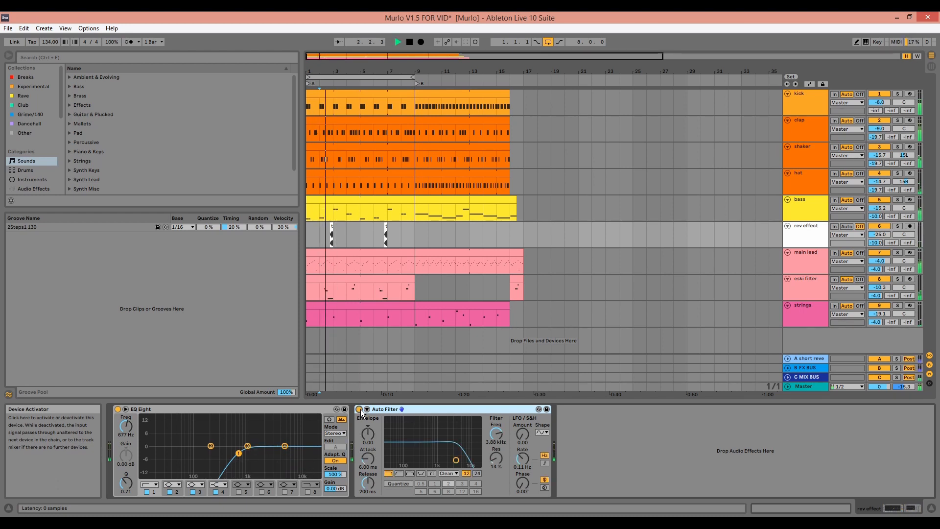
{"action": "key", "text": "space"}
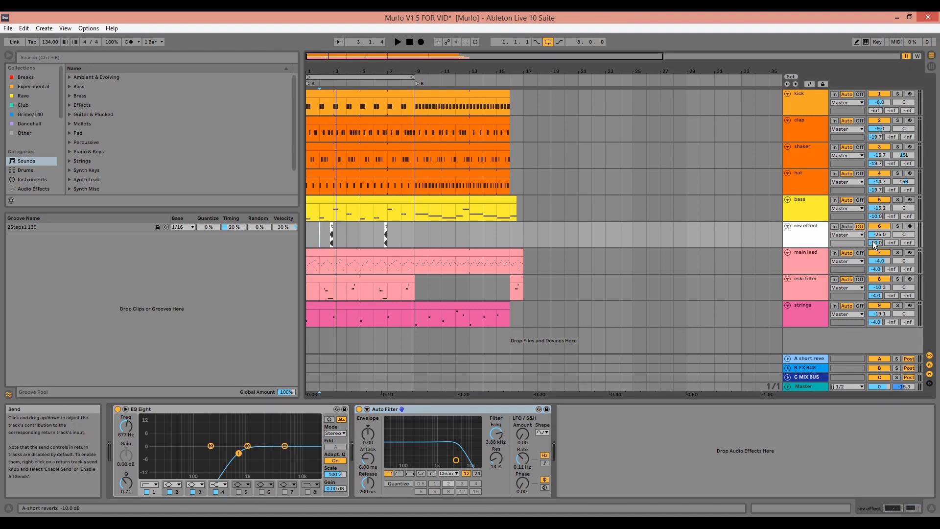
- Solo the main lead track, select its first clip and play it
{"action": "left_click", "coordinate": [897, 253]}
{"action": "left_click", "coordinate": [319, 249]}
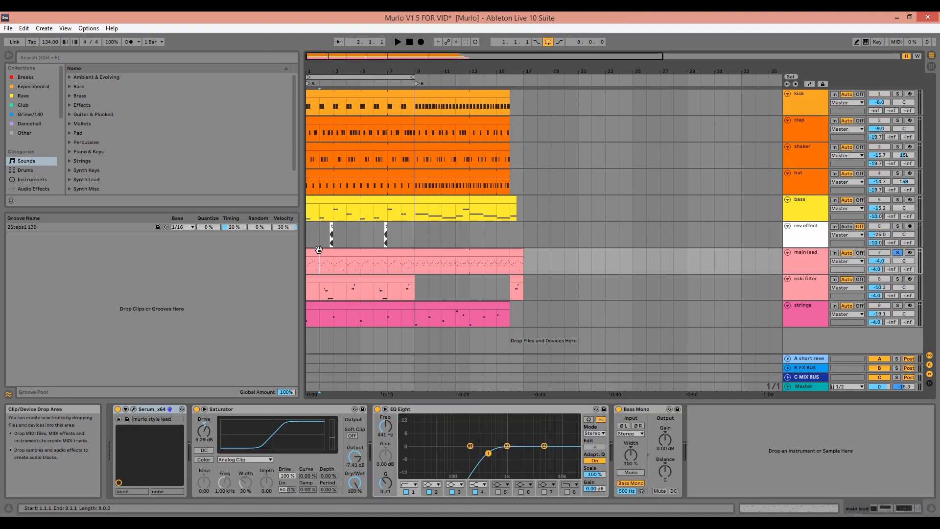
{"action": "left_click", "coordinate": [319, 249]}
{"action": "key", "text": "space"}
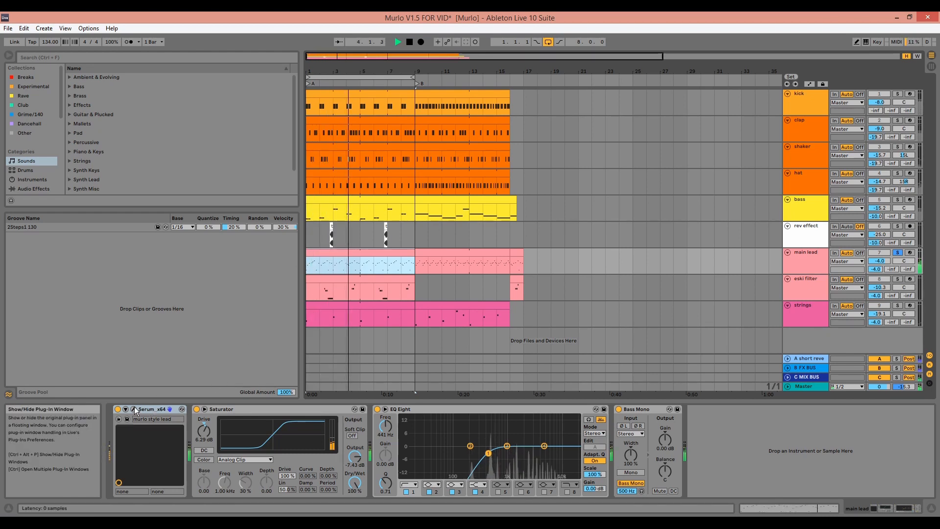
- Stop playback and open the main lead's Serum synth, placing its window over the middle of the arrangement
{"action": "key", "text": "space"}
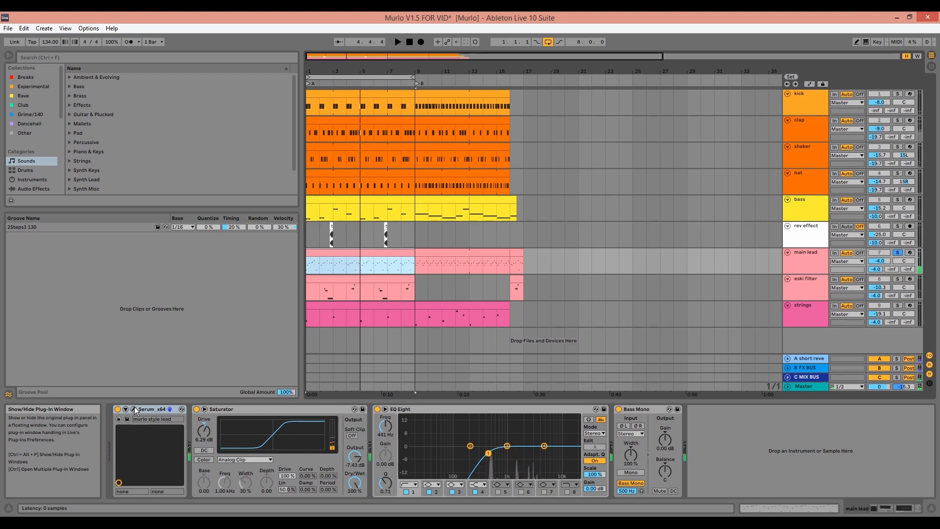
{"action": "left_click", "coordinate": [134, 408]}
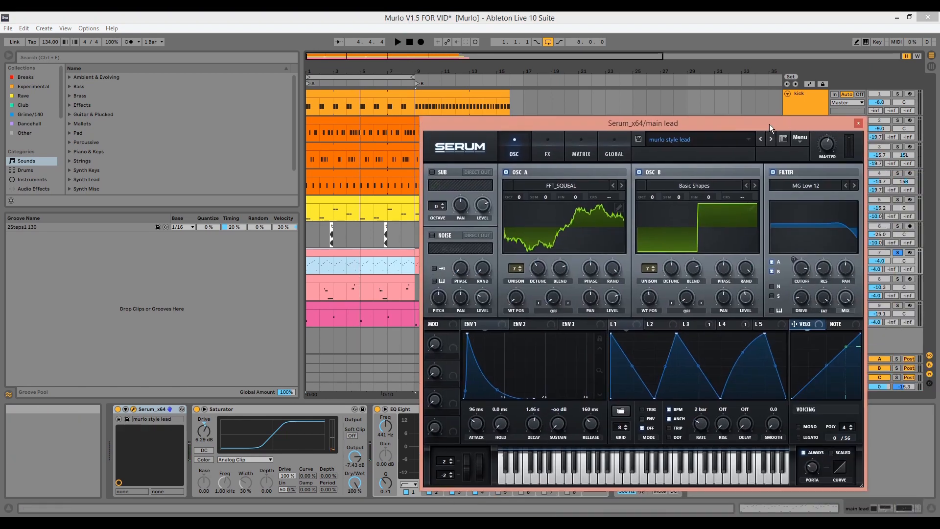
{"action": "left_click_drag", "start_coordinate": [769, 124], "coordinate": [618, 80]}
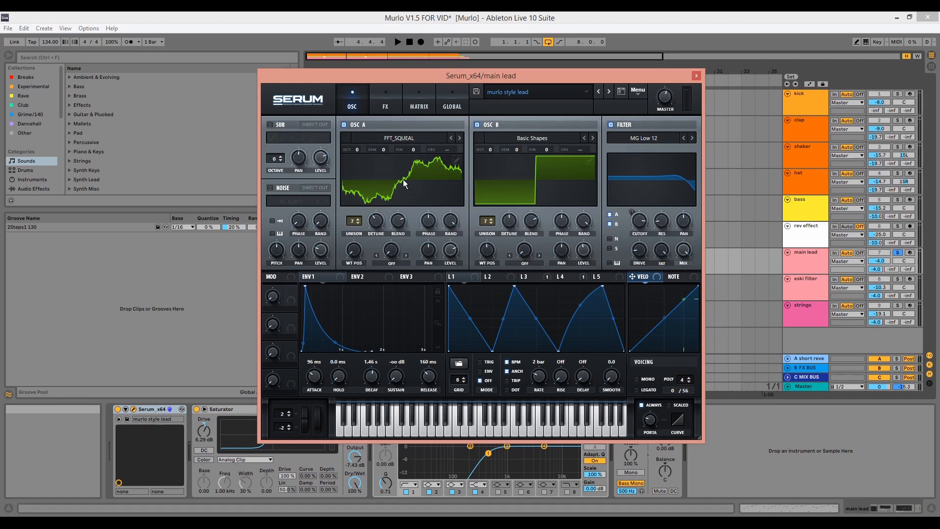
- Play the main lead with Serum's Osc B switched off to hear Osc A alone, and re-enable Osc B
{"action": "left_click", "coordinate": [478, 124]}
{"action": "key", "text": "space"}
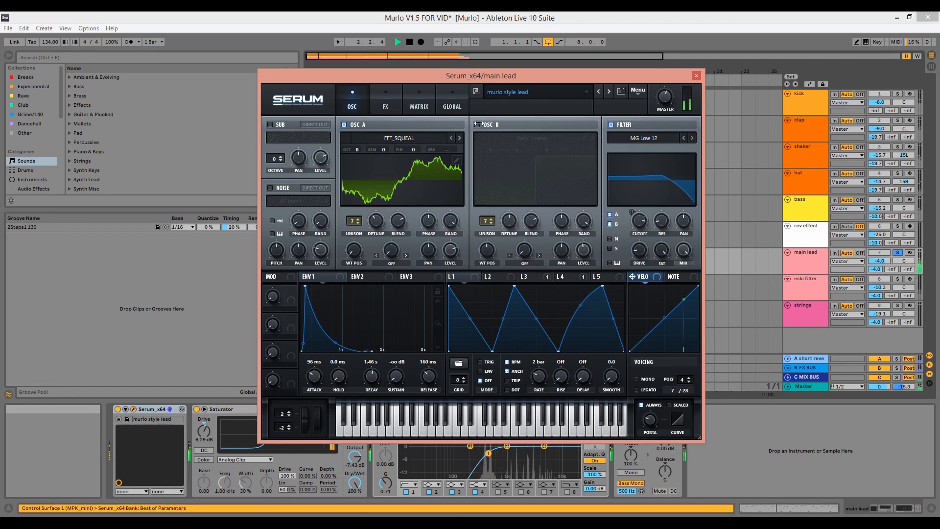
{"action": "key", "text": "space"}
{"action": "left_click", "coordinate": [478, 125]}
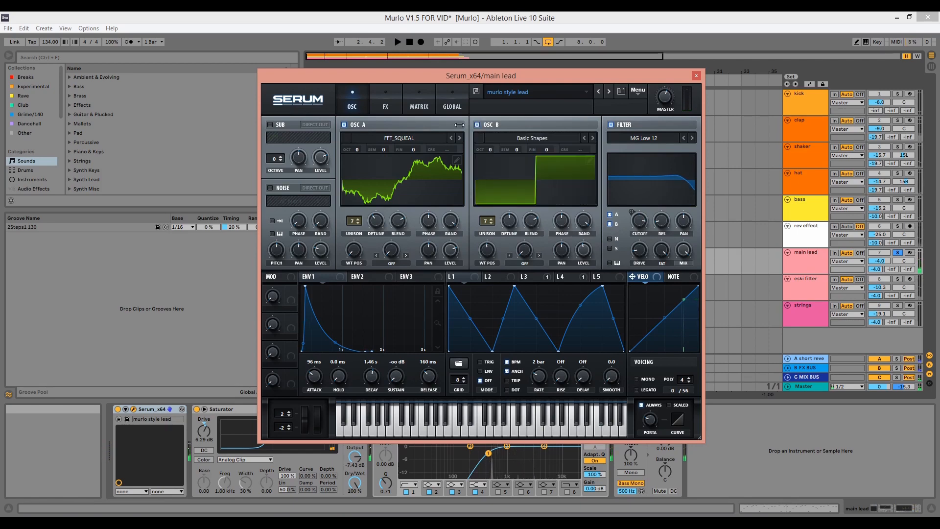
- Play the main lead with Serum's Osc A switched off, re-enable it, and play both oscillators together
{"action": "left_click", "coordinate": [344, 125]}
{"action": "key", "text": "space"}
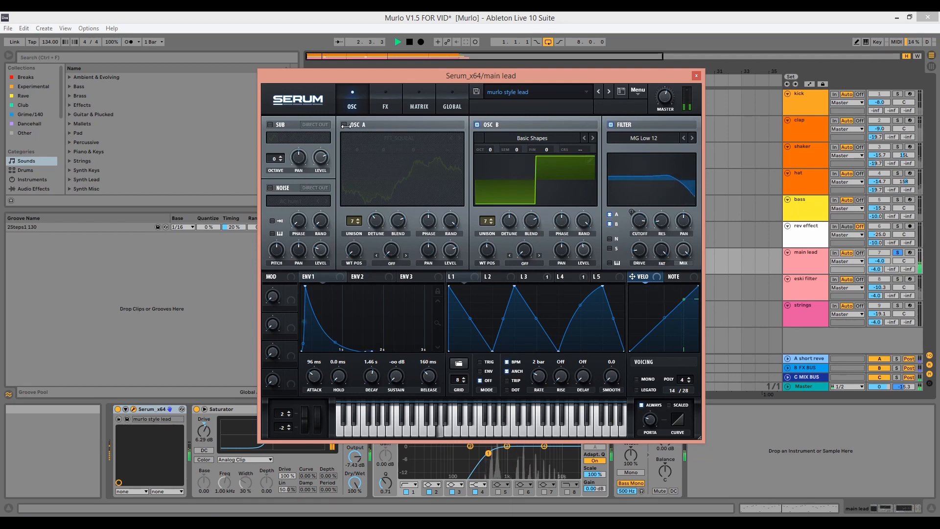
{"action": "left_click", "coordinate": [345, 125]}
{"action": "key", "text": "space"}
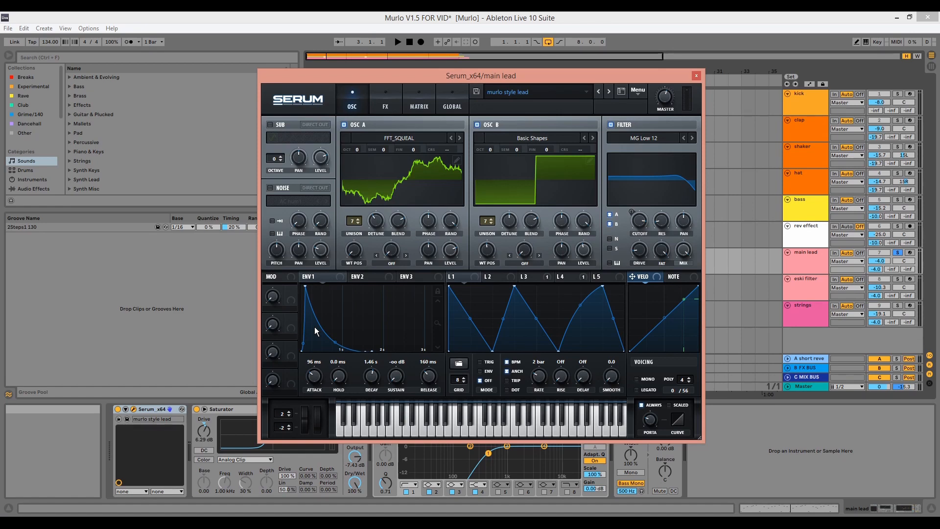
{"action": "key", "text": "space"}
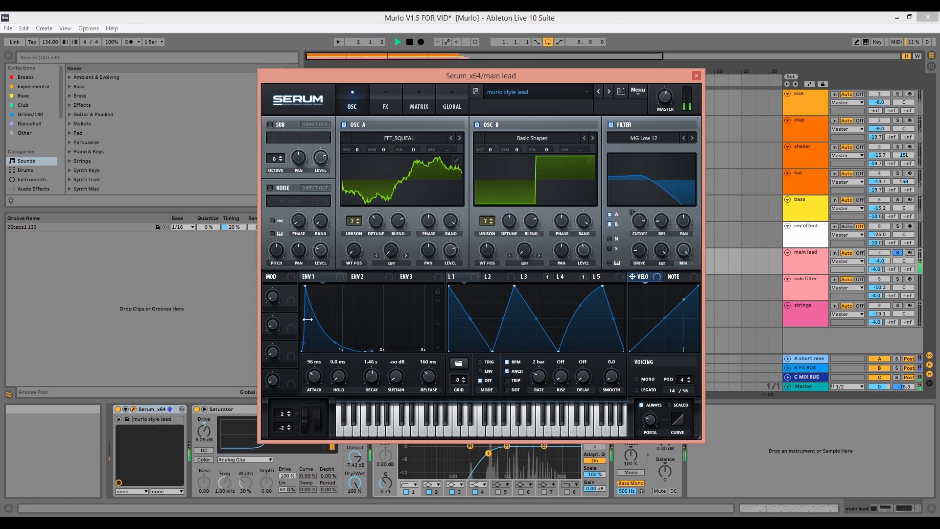
{"action": "key", "text": "space"}
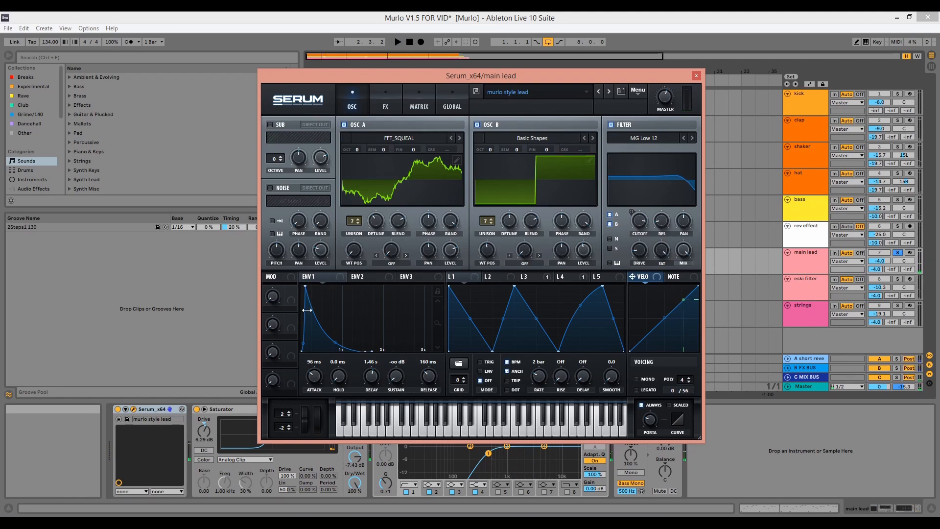
- Play the main lead with Serum's Mono voicing switched on to compare the sound, and return to polyphonic voicing
{"action": "left_click", "coordinate": [638, 379]}
{"action": "key", "text": "space"}
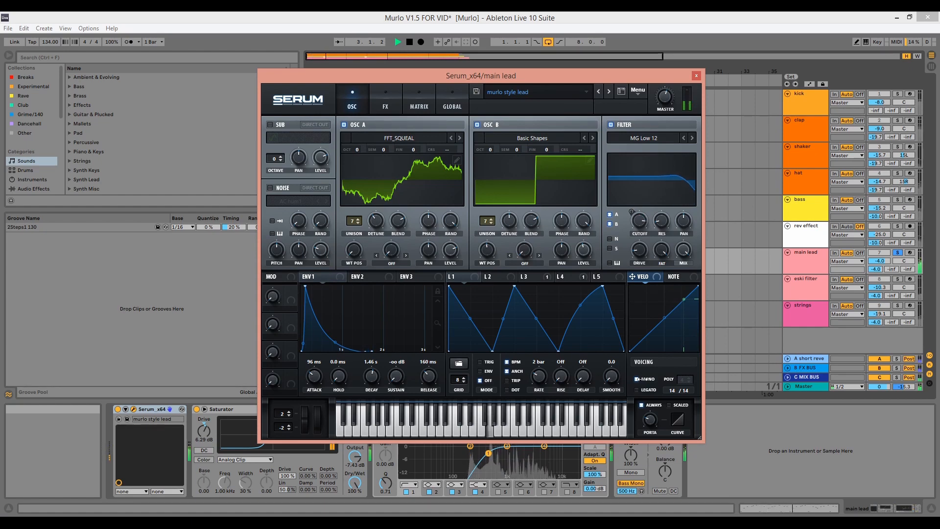
{"action": "key", "text": "space"}
{"action": "left_click", "coordinate": [638, 379]}
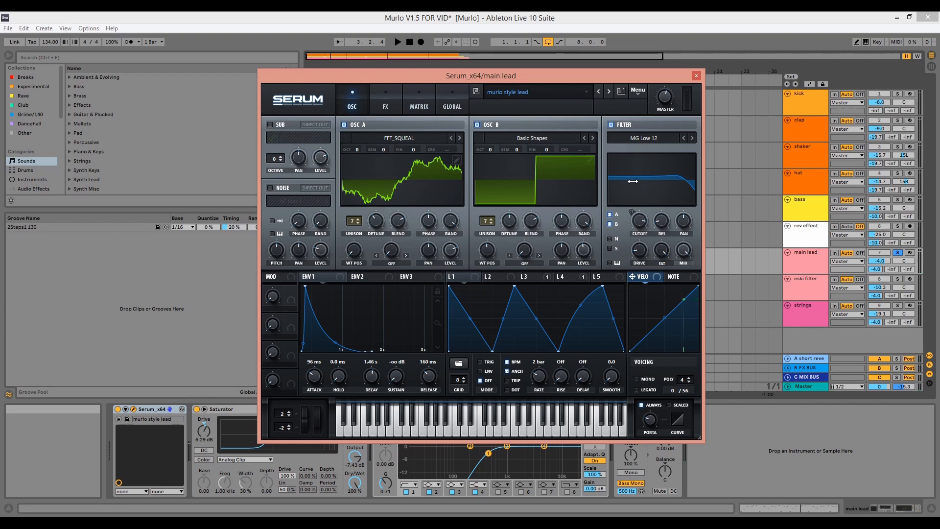
- Examine the shapes of LFO 3 and LFO 4 and their modulation matrix routings, and close the Serum window
{"action": "left_click", "coordinate": [567, 276]}
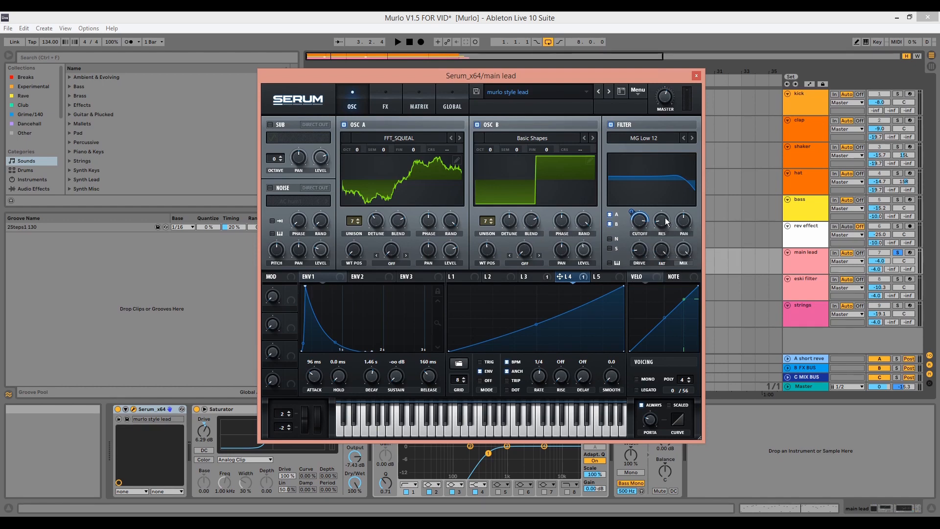
{"action": "left_click", "coordinate": [423, 107]}
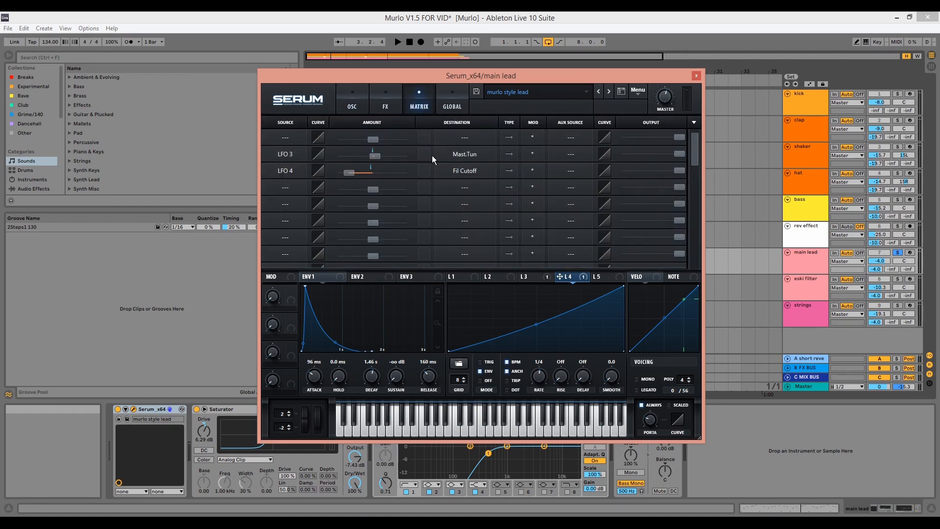
{"action": "left_click", "coordinate": [526, 277]}
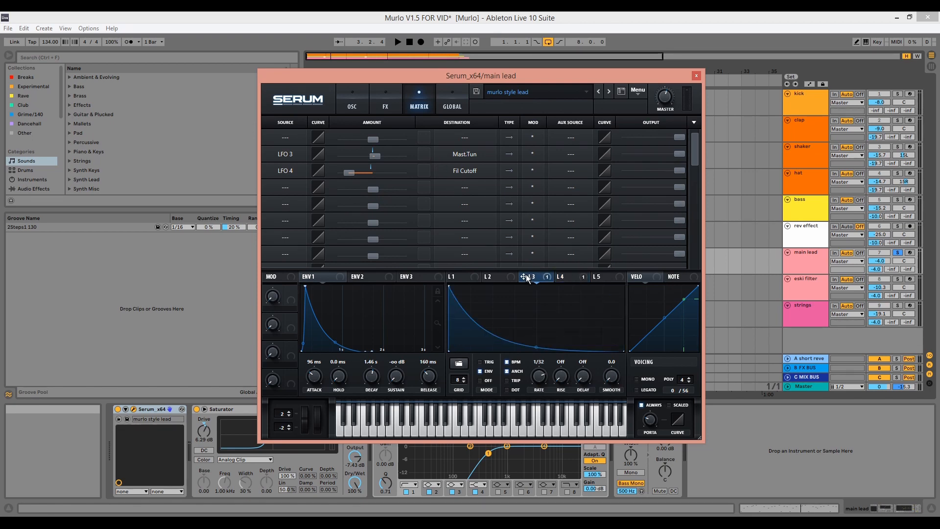
{"action": "left_click", "coordinate": [571, 276]}
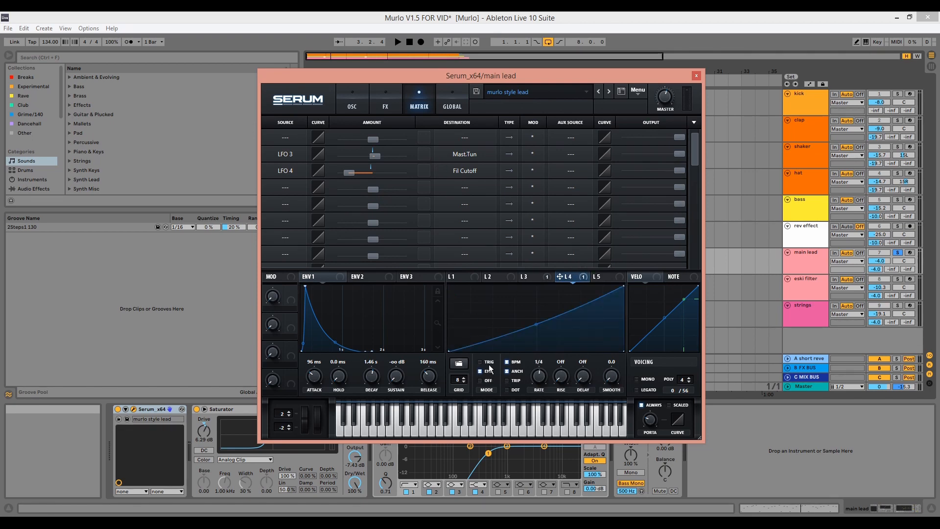
{"action": "left_click", "coordinate": [532, 277]}
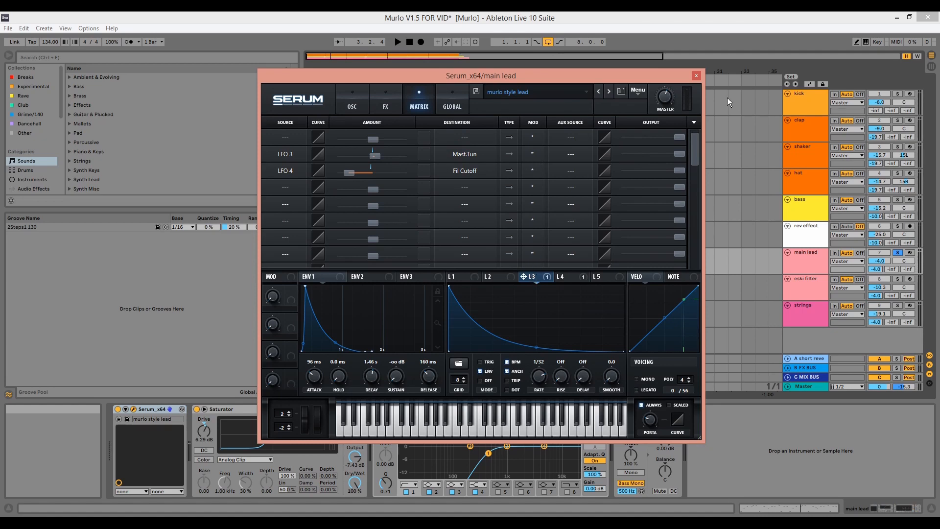
{"action": "left_click", "coordinate": [696, 76]}
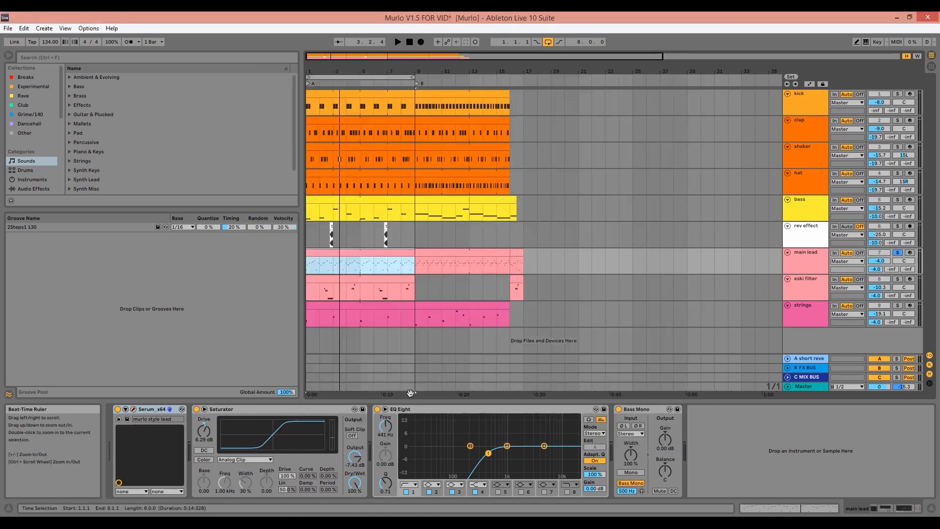
- Inspect the Saturator on the main lead track and play the lead through it
{"action": "left_click", "coordinate": [289, 410]}
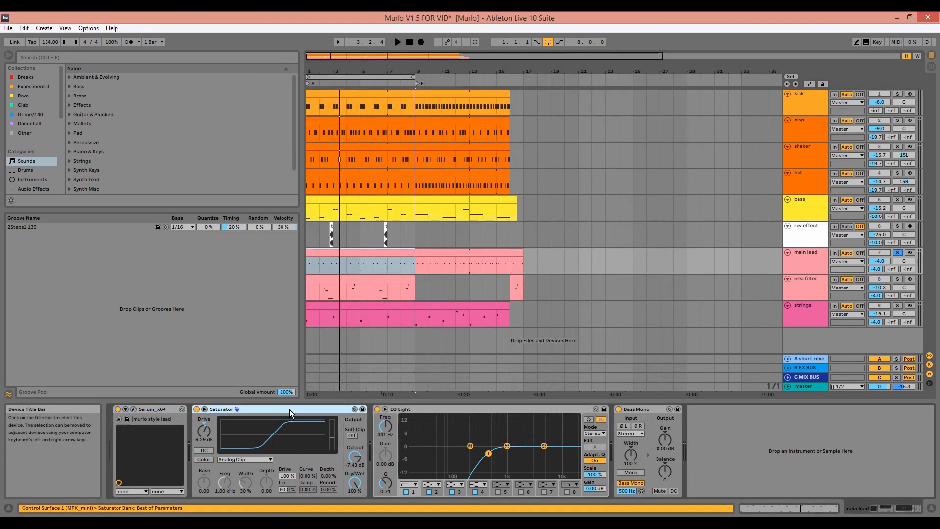
{"action": "key", "text": "space"}
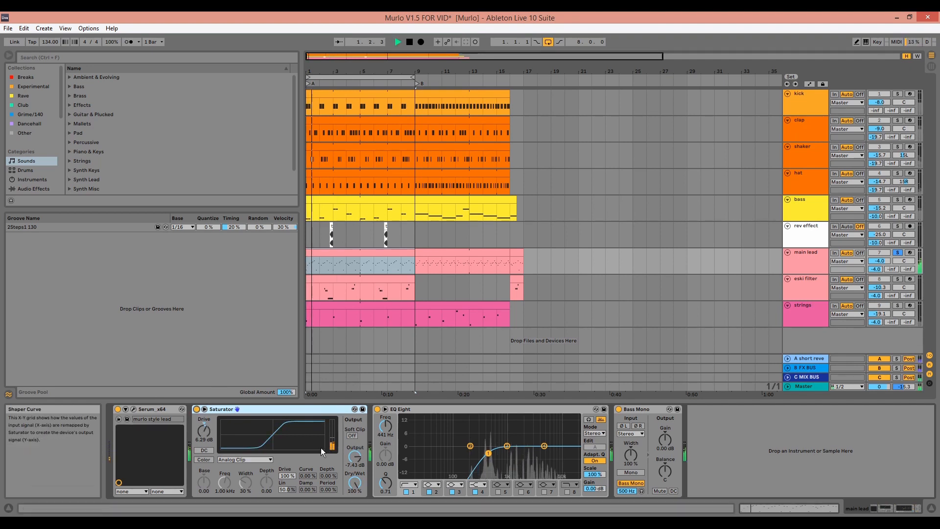
{"action": "key", "text": "space"}
- Inspect the main lead's EQ Eight and Bass Mono, playing the lead while bypassing and re-enabling Bass Mono
{"action": "left_click", "coordinate": [421, 408]}
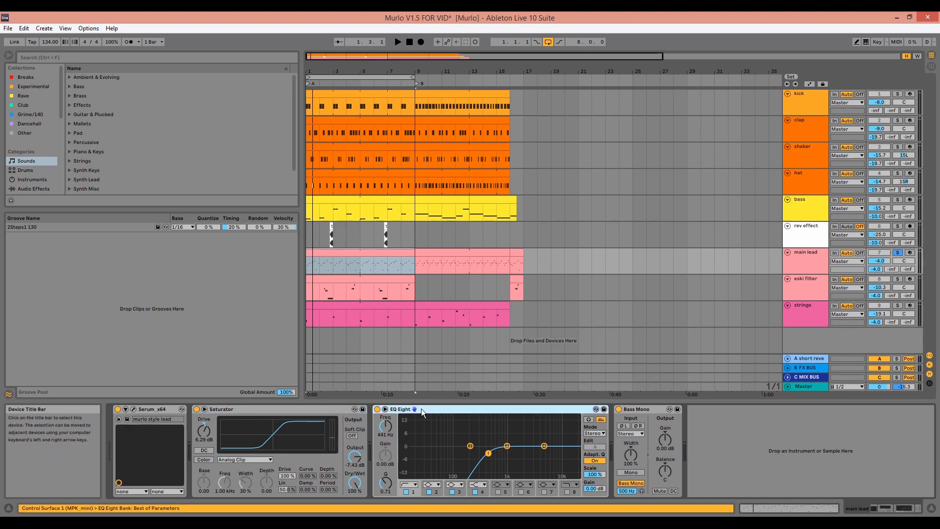
{"action": "left_click", "coordinate": [639, 409]}
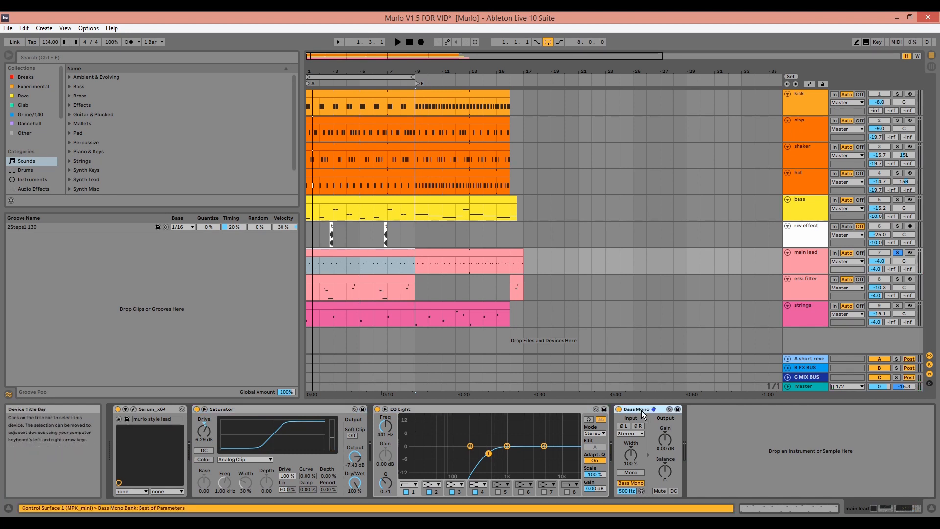
{"action": "key", "text": "space"}
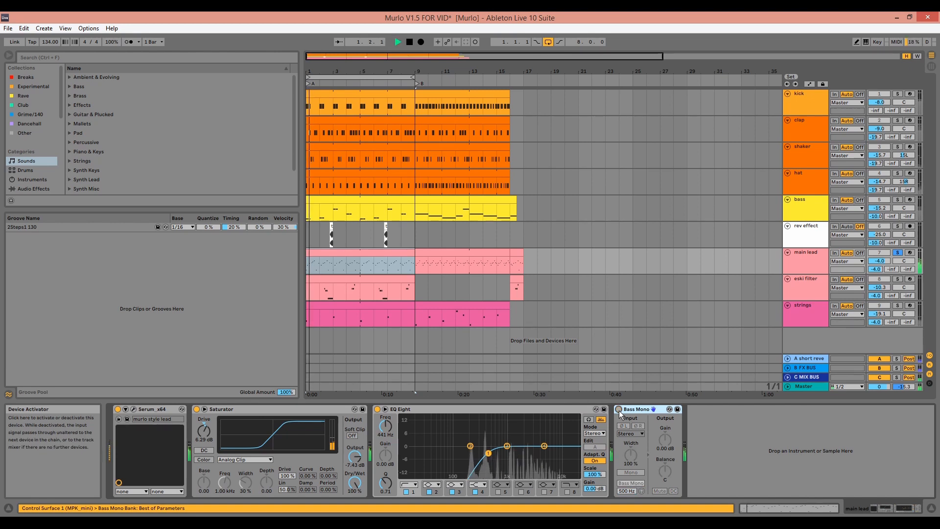
{"action": "key", "text": "space"}
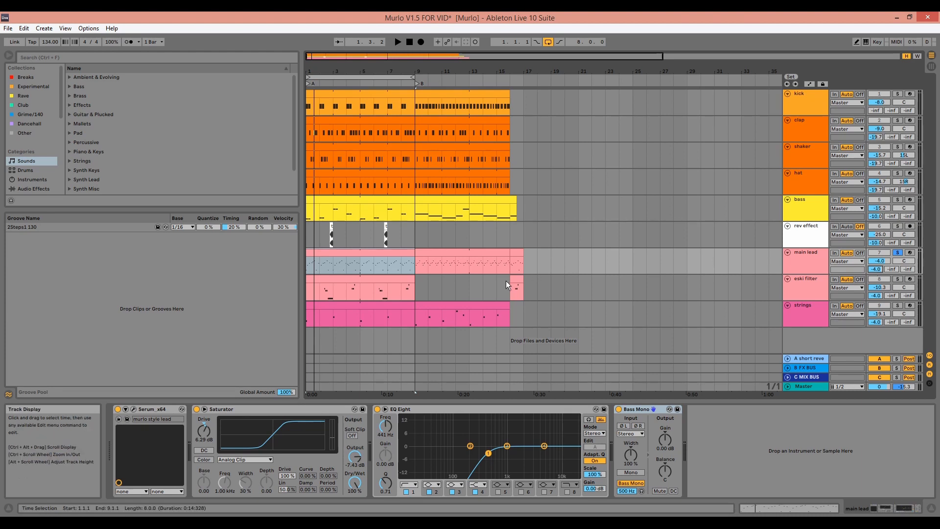
- Open the first main lead clip's MIDI notes, play the soloed pattern and audition the C4 note in bar 2
{"action": "double_click", "coordinate": [397, 250]}
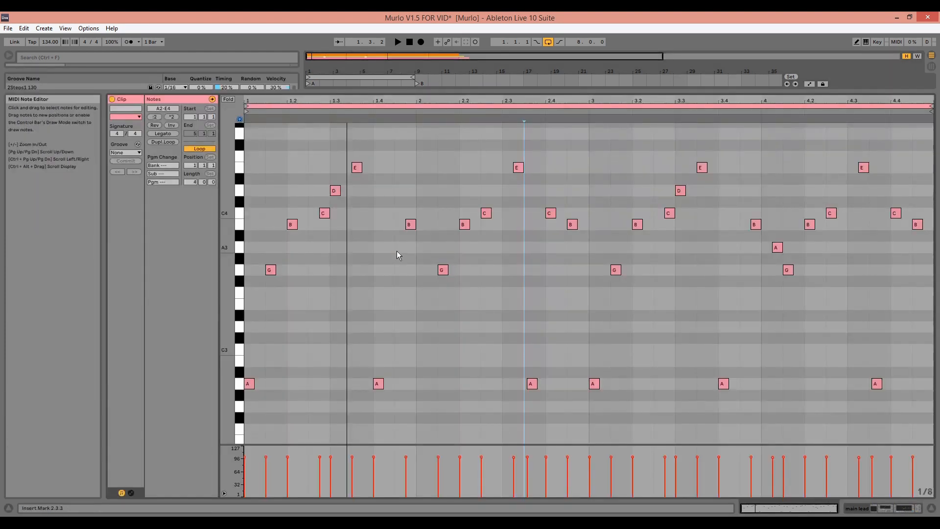
{"action": "key", "text": "space"}
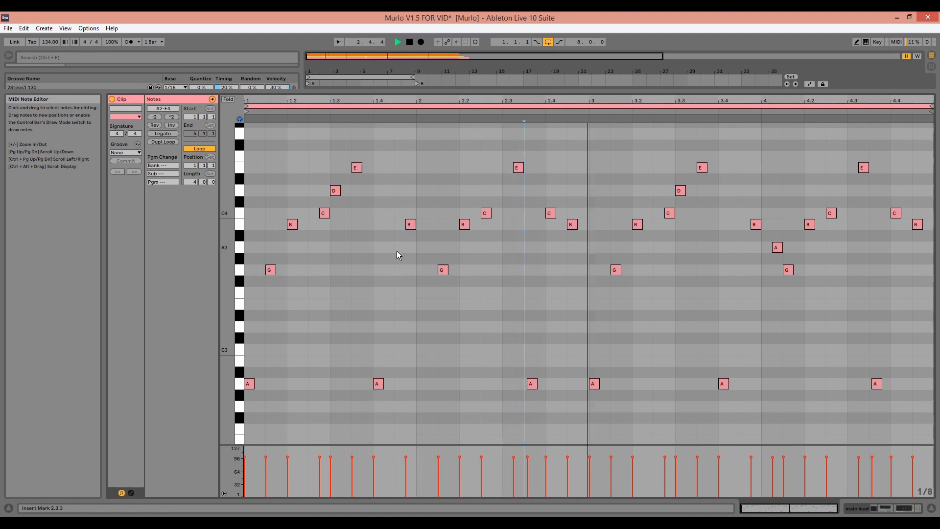
{"action": "key", "text": "space"}
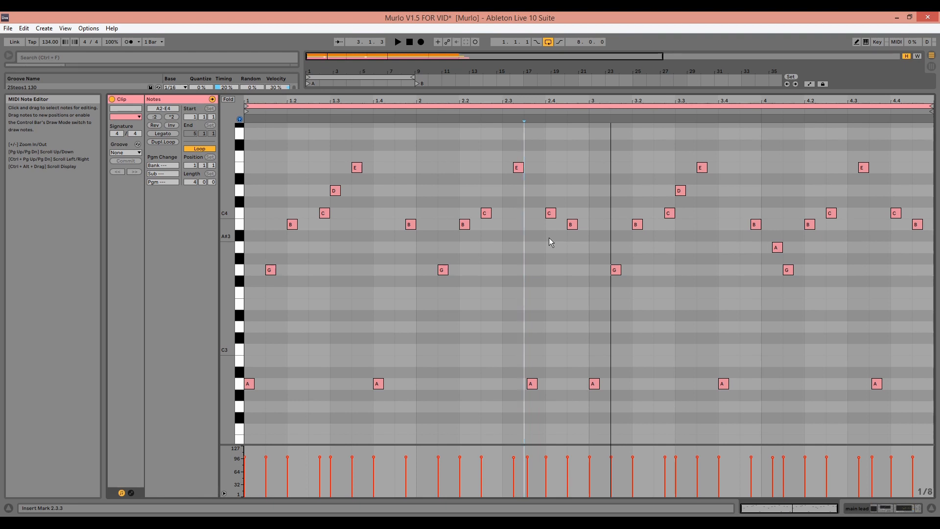
{"action": "left_click", "coordinate": [488, 213]}
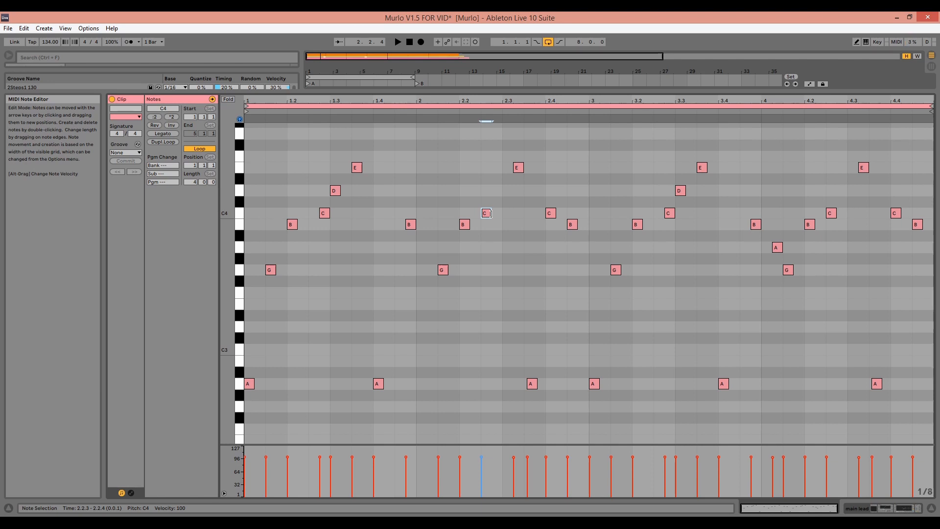
{"action": "left_click", "coordinate": [389, 251]}
- Try Legato on all notes of the main lead clip, hear it unsoloed in the full mix, and undo the note lengthening
{"action": "key", "text": "space"}
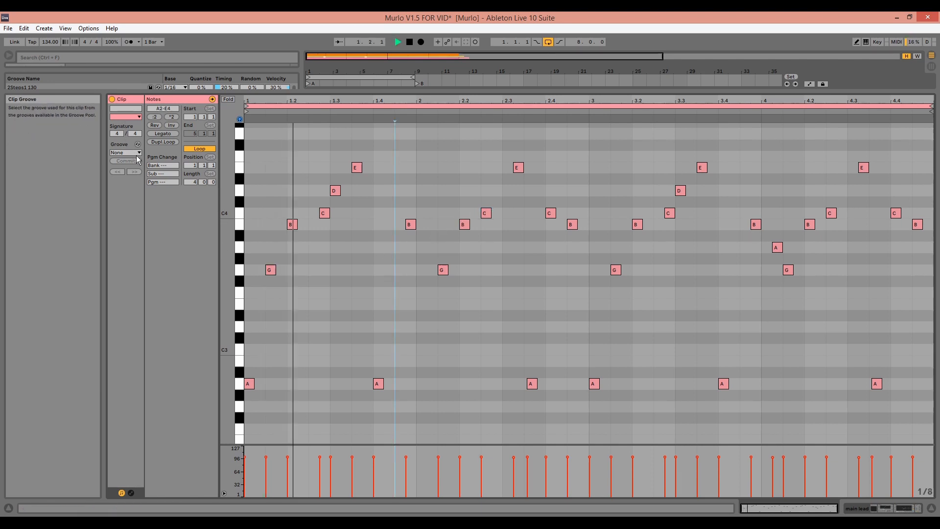
{"action": "key", "text": "ctrl+a"}
{"action": "left_click", "coordinate": [163, 133]}
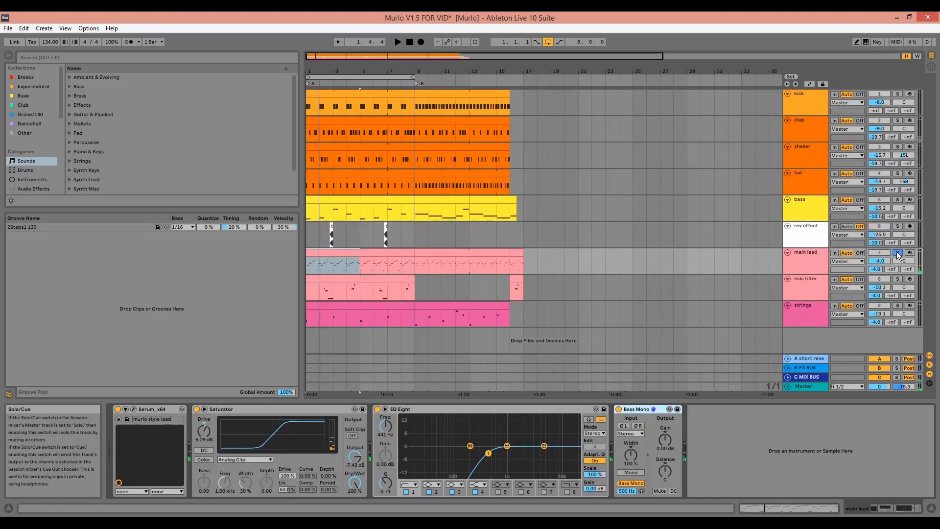
{"action": "left_click", "coordinate": [897, 251]}
{"action": "key", "text": "space"}
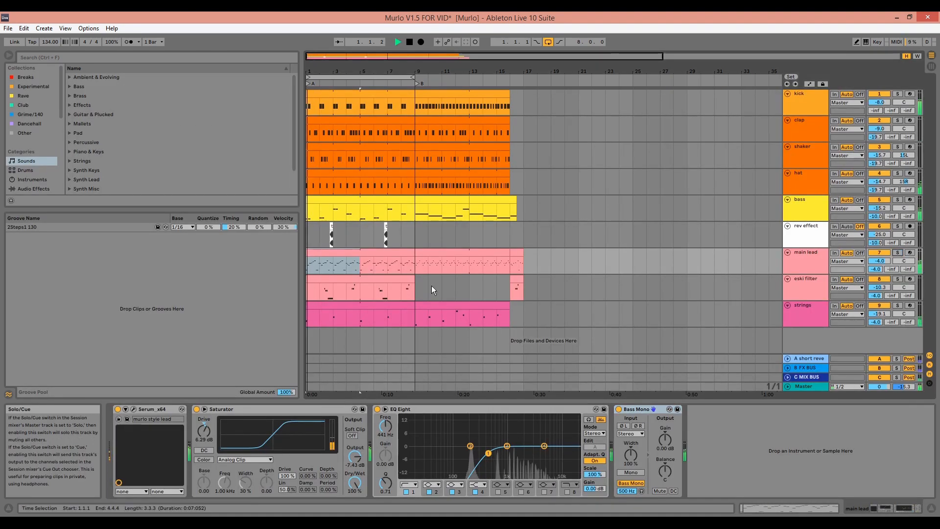
{"action": "double_click", "coordinate": [367, 255]}
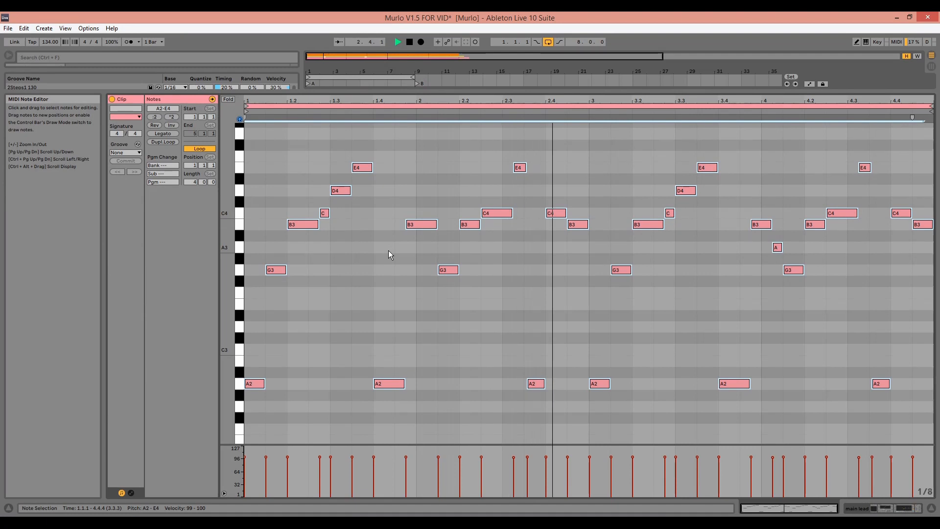
{"action": "key", "text": "ctrl+z"}
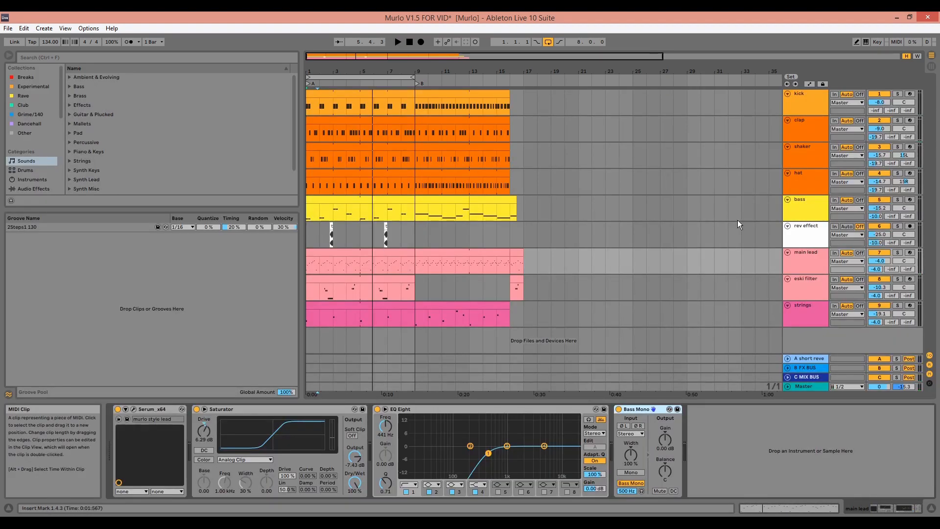
- Solo the eski filter track, select its first clip and play it
{"action": "left_click", "coordinate": [898, 279]}
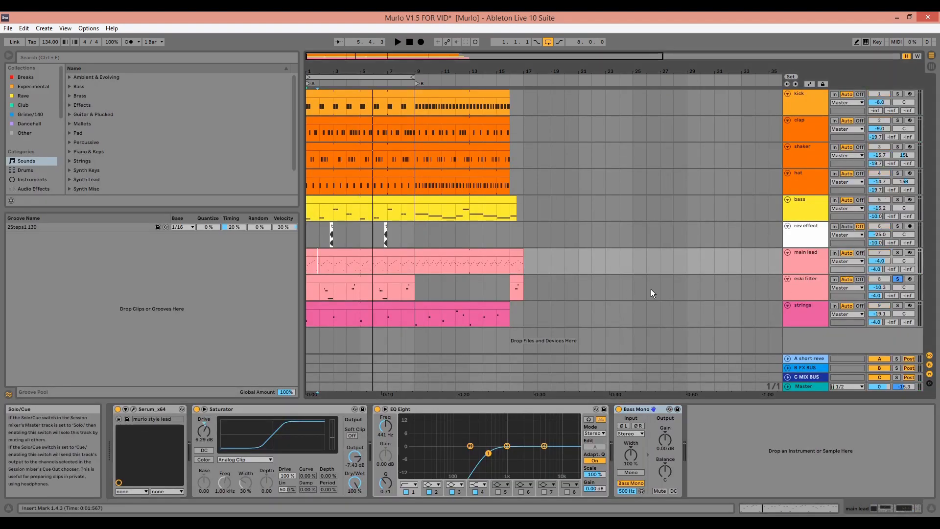
{"action": "left_click", "coordinate": [328, 277]}
{"action": "key", "text": "space"}
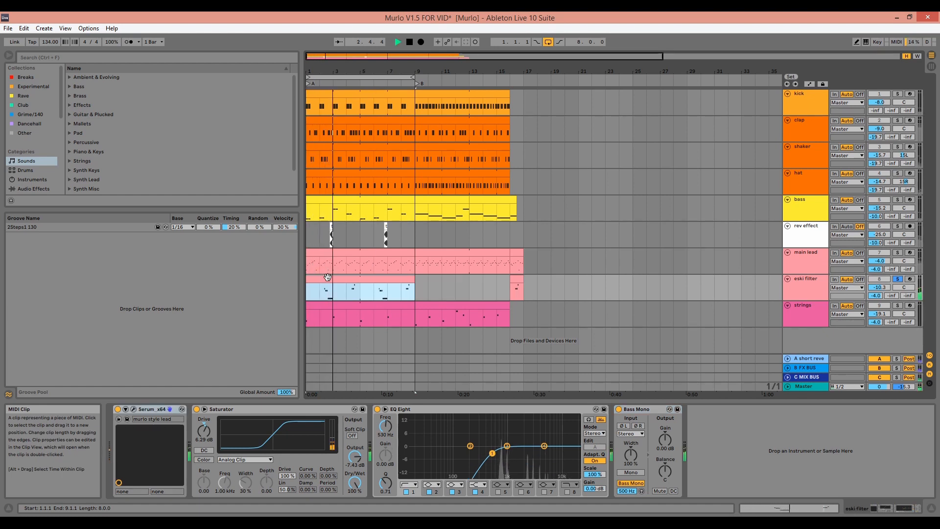
{"action": "key", "text": "space"}
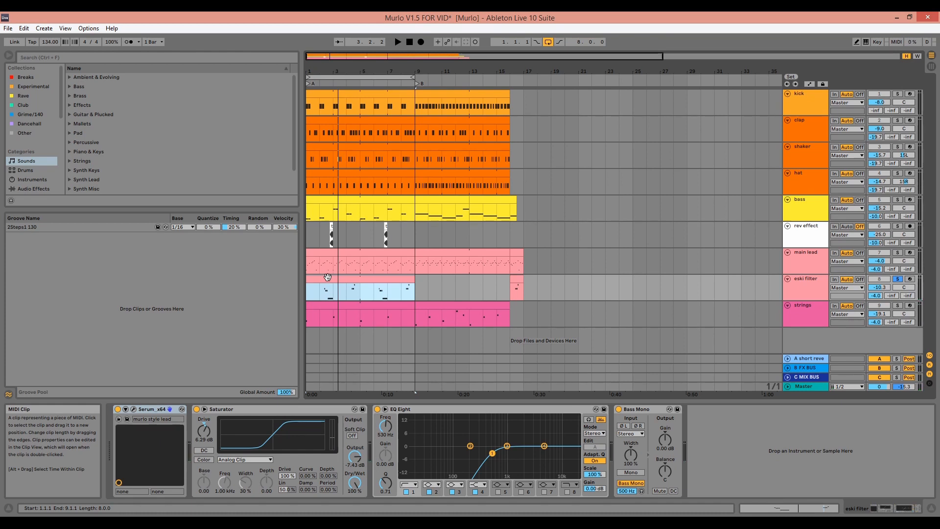
- Open the eski filter's Serum, inspect LFO 4 on the filter cutoff while playing from bar 2, and return to the Saturator
{"action": "left_click", "coordinate": [134, 408]}
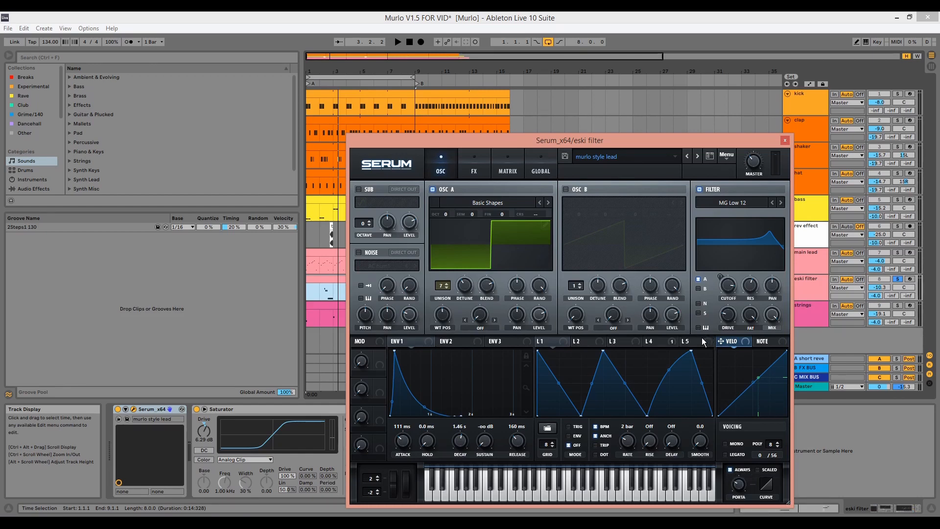
{"action": "left_click", "coordinate": [664, 341]}
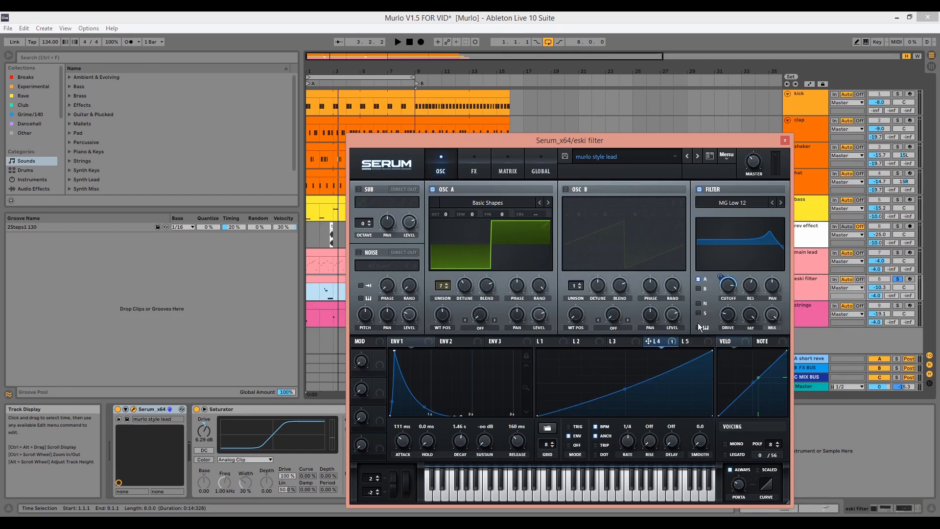
{"action": "key", "text": "space"}
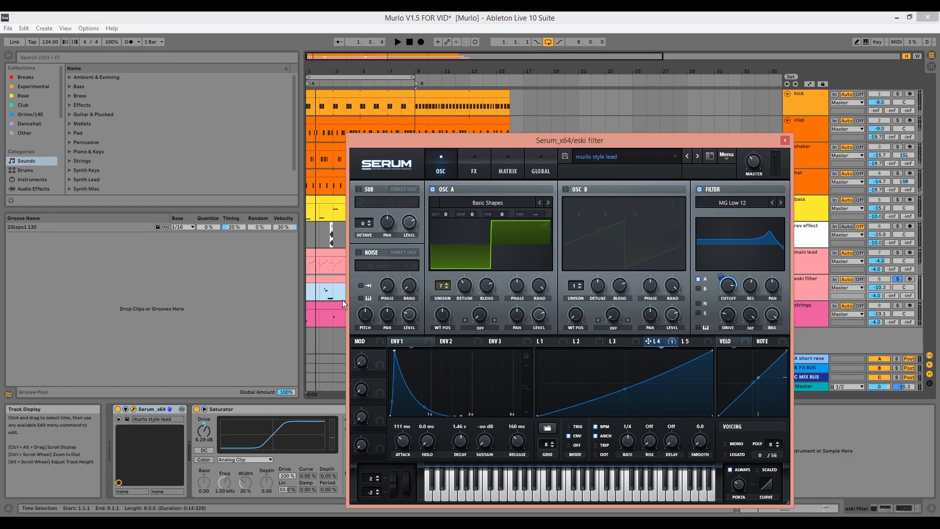
{"action": "left_click", "coordinate": [322, 290]}
{"action": "key", "text": "space"}
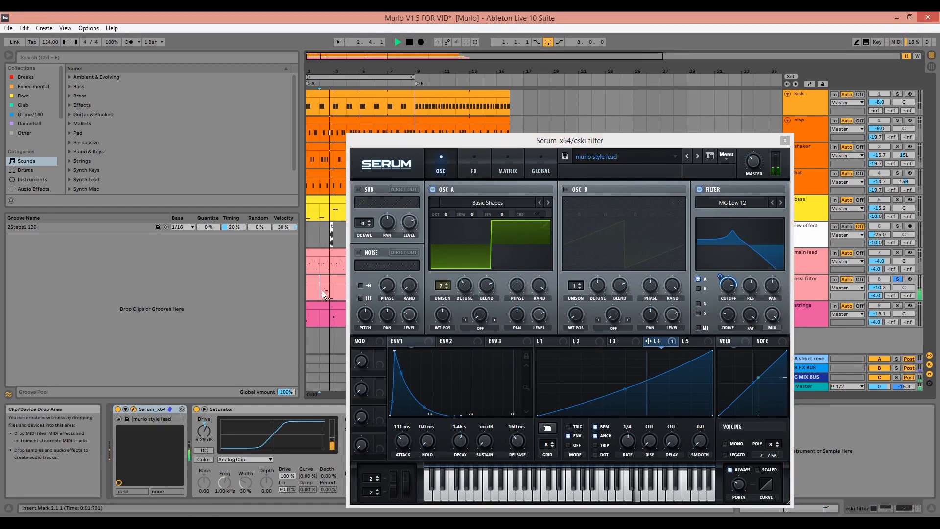
{"action": "key", "text": "space"}
{"action": "left_click", "coordinate": [665, 336]}
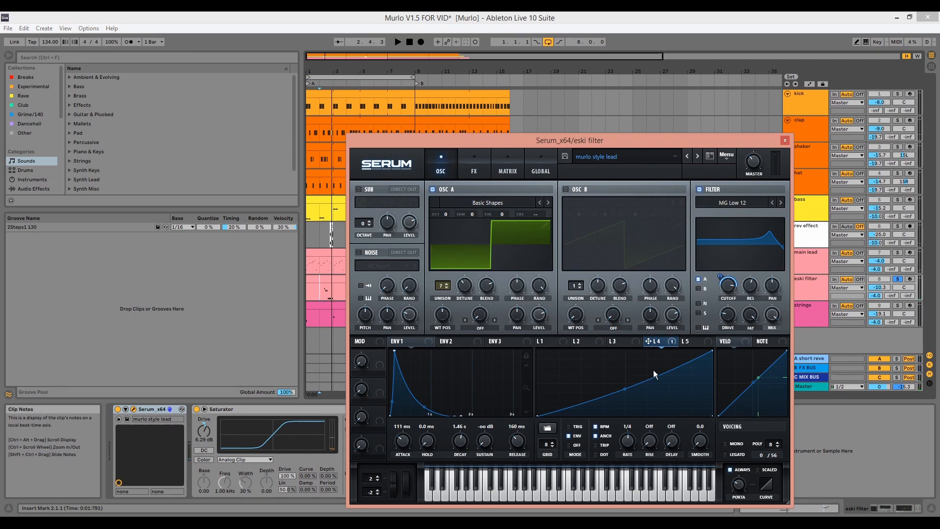
{"action": "left_click", "coordinate": [783, 141]}
{"action": "left_click", "coordinate": [263, 411]}
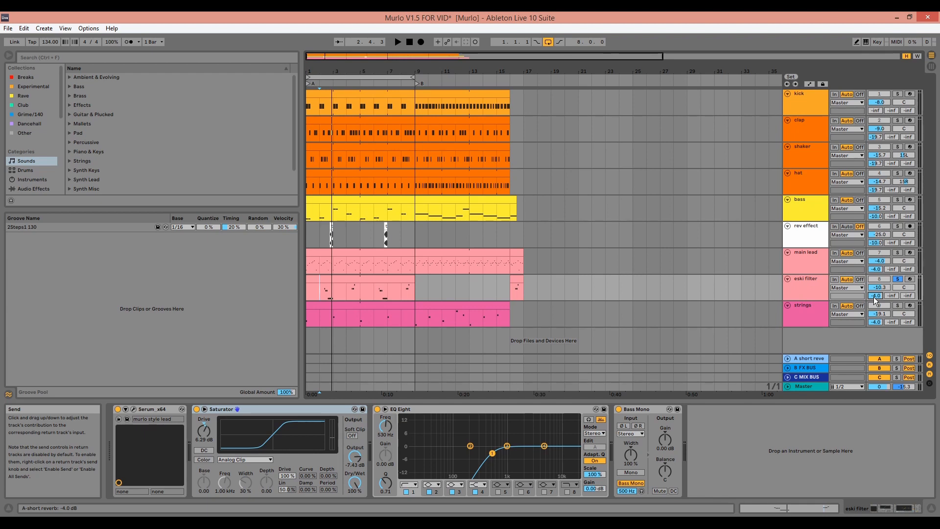
- Solo the main lead together with the eski filter and play both from the first main lead clip
{"action": "left_click", "coordinate": [897, 252], "text": "ctrl"}
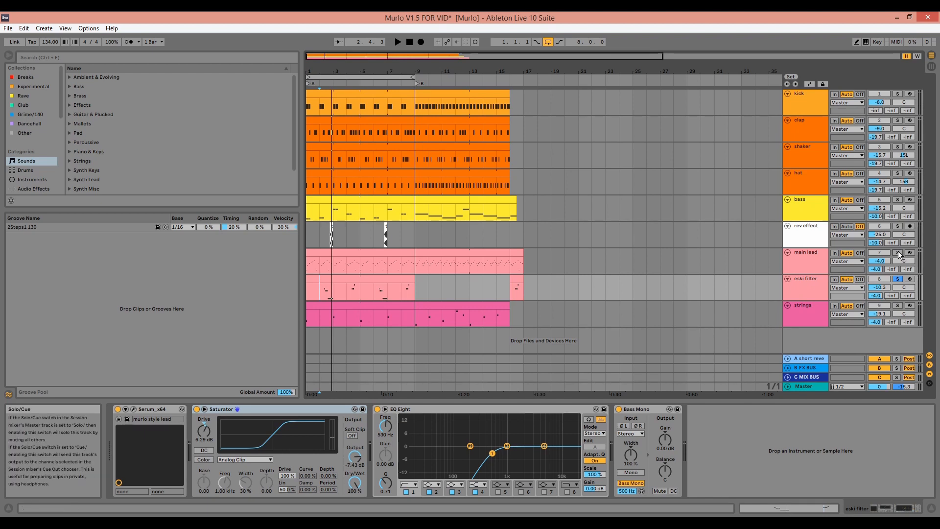
{"action": "left_click", "coordinate": [316, 254]}
{"action": "key", "text": "space"}
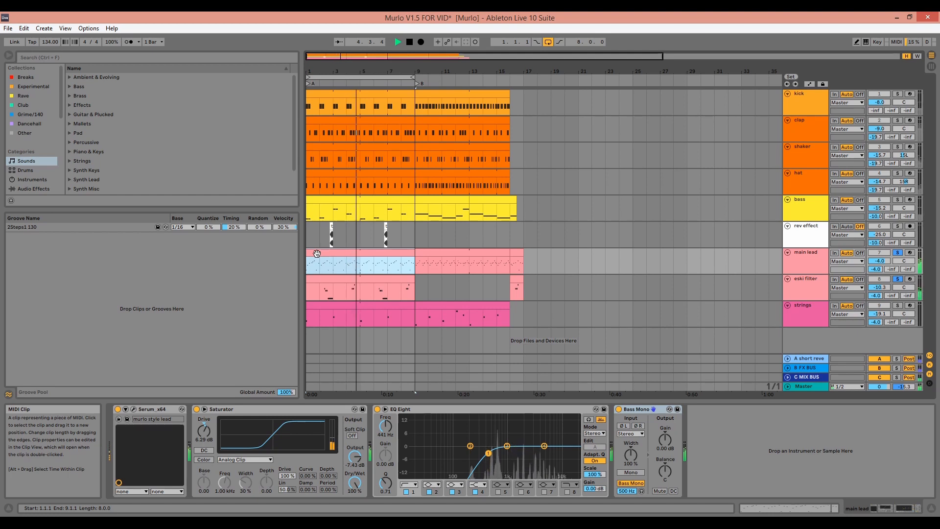
{"action": "key", "text": "space"}
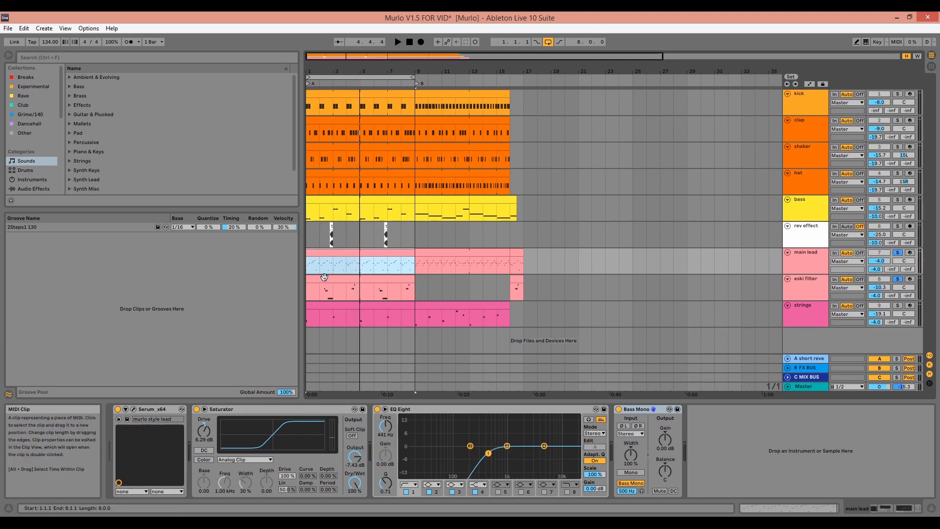
- Open the first eski filter clip's MIDI notes and play the pattern from its second bar
{"action": "double_click", "coordinate": [317, 253]}
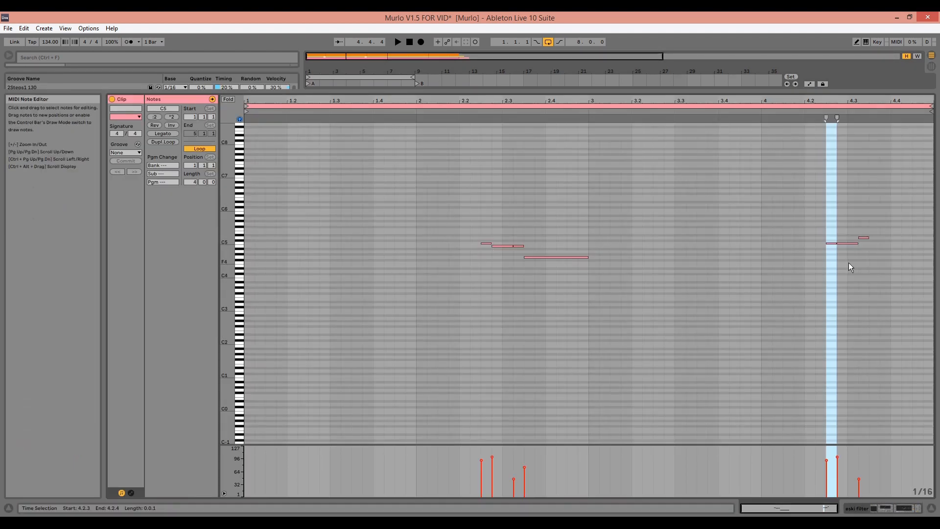
{"action": "key", "text": "space"}
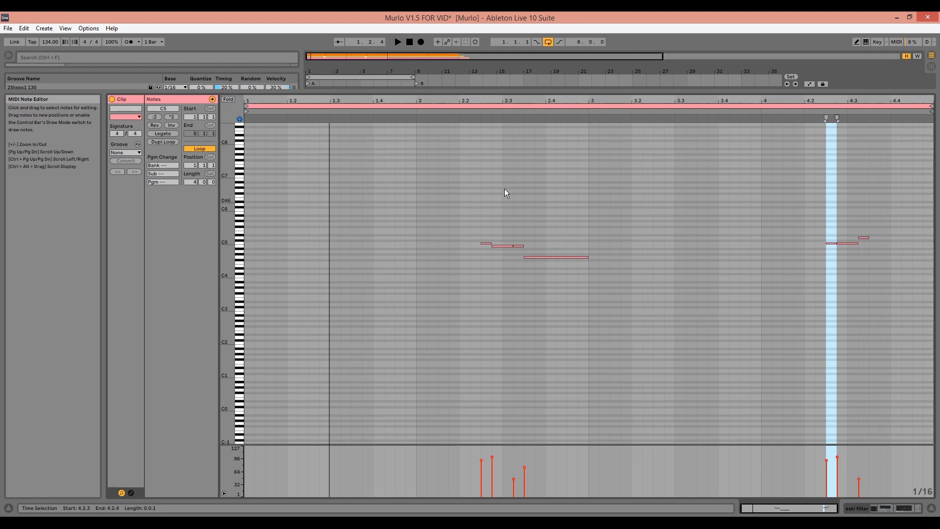
{"action": "left_click", "coordinate": [430, 114]}
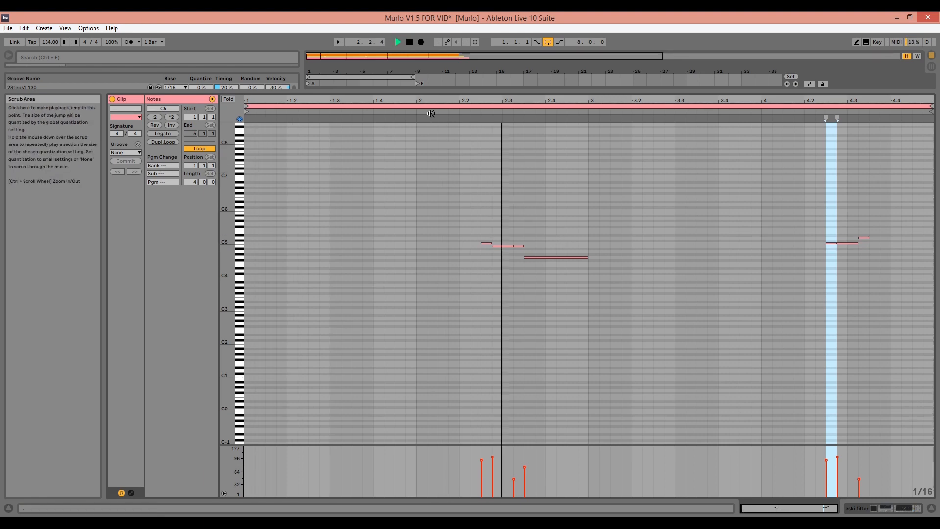
{"action": "key", "text": "space"}
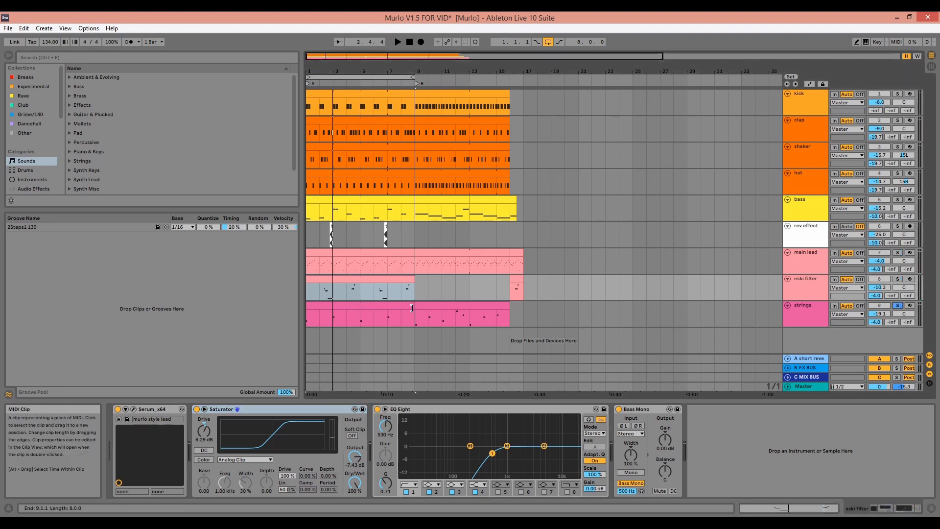
- Play the soloed first strings clip and open the strings' Kontakt instrument
{"action": "left_click", "coordinate": [397, 305]}
{"action": "key", "text": "space"}
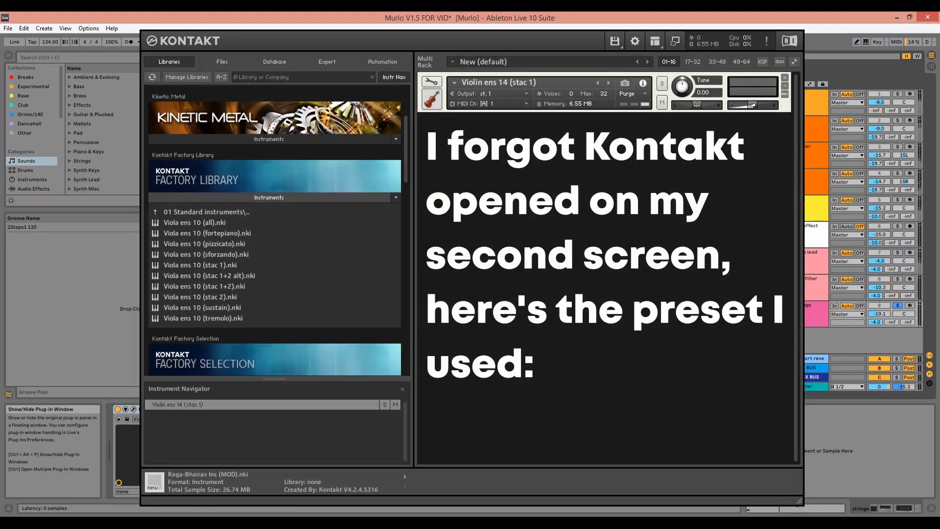
{"action": "left_click", "coordinate": [134, 410]}
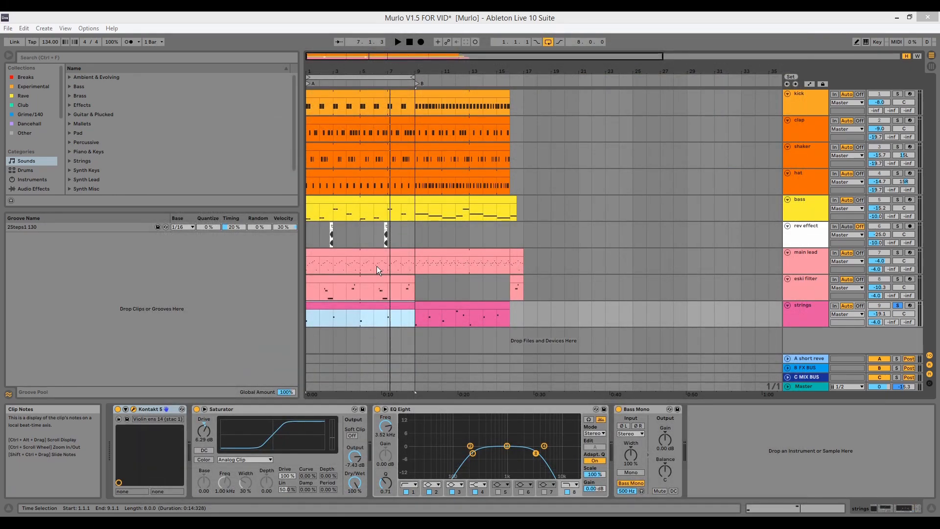
- Inspect the strings' Saturator and EQ Eight, switching EQ band 8 off and on during playback, and open the first clip's notes
{"action": "left_click", "coordinate": [277, 407]}
{"action": "left_click", "coordinate": [439, 406]}
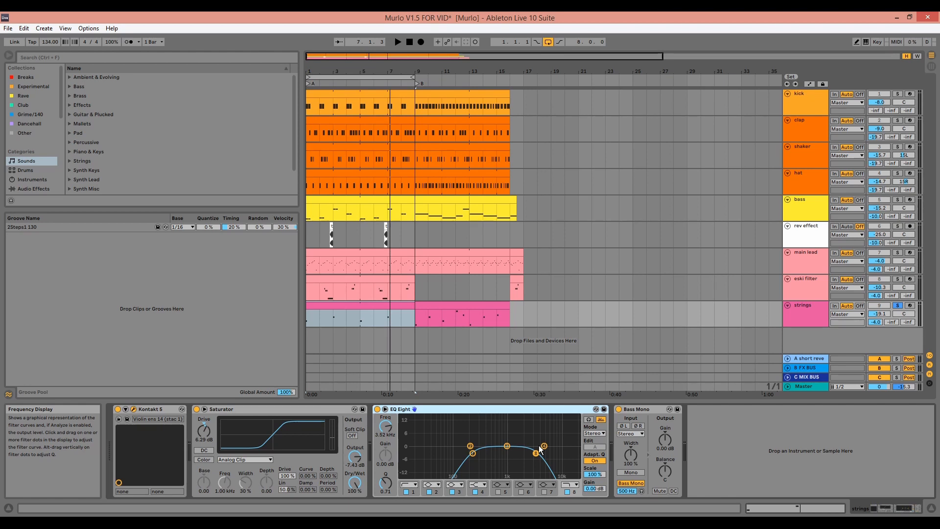
{"action": "key", "text": "space"}
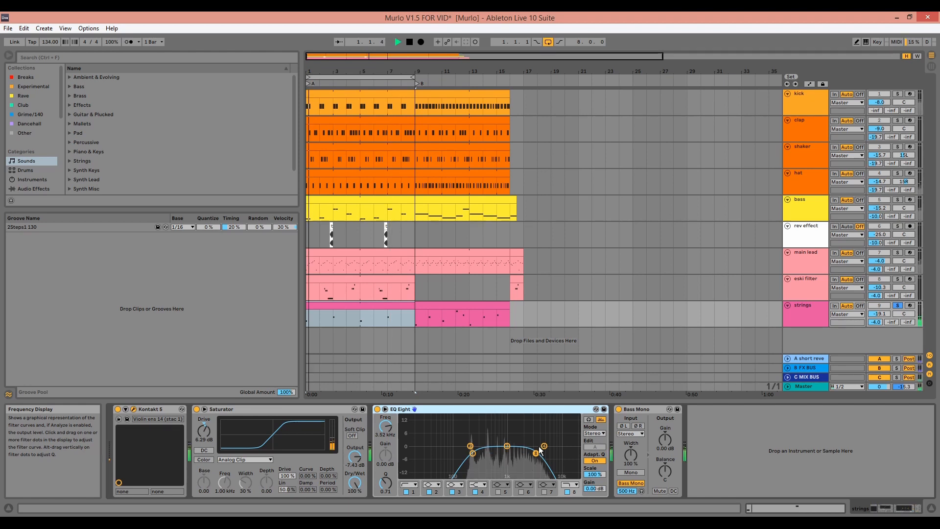
{"action": "left_click", "coordinate": [566, 492]}
{"action": "left_click", "coordinate": [566, 491]}
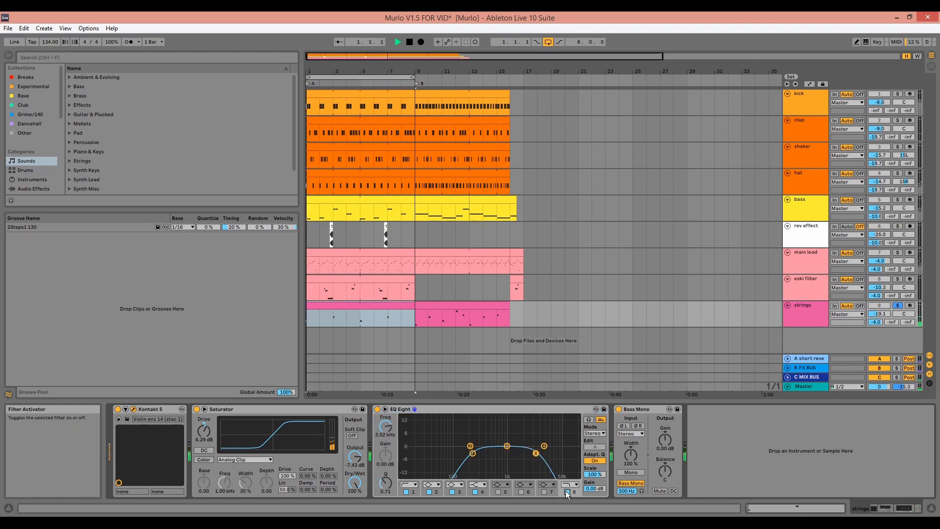
{"action": "key", "text": "space"}
{"action": "double_click", "coordinate": [319, 303]}
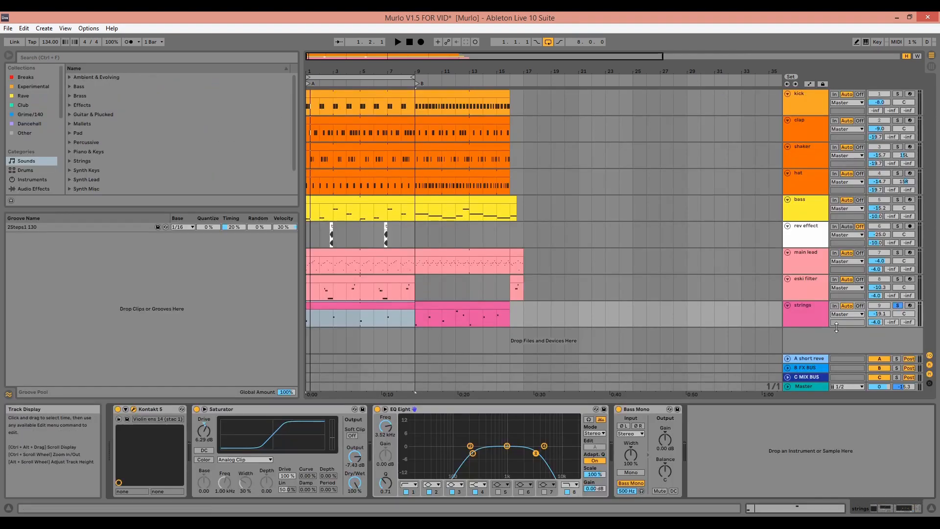
- Unsolo the strings, play the full mix and extend the loop to 16 bars
{"action": "left_click", "coordinate": [896, 307]}
{"action": "key", "text": "space"}
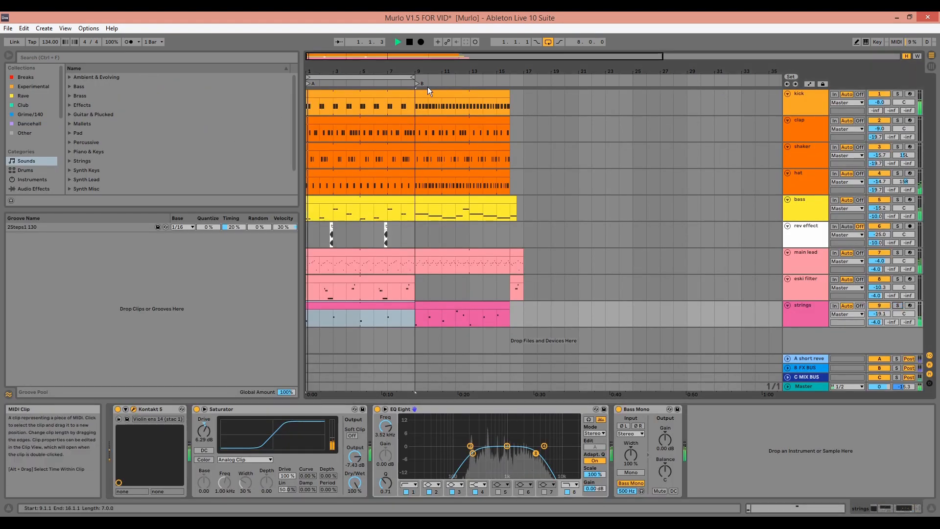
{"action": "left_click_drag", "start_coordinate": [414, 71], "coordinate": [488, 51]}
- Set the loop to section B, bars 9 to 17, using an empty time selection on the rev effect track
{"action": "left_click", "coordinate": [387, 230]}
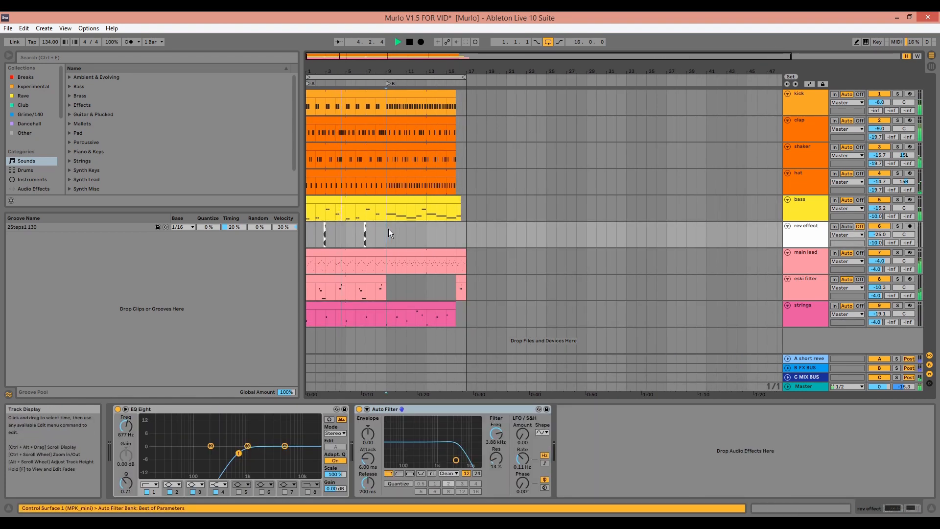
{"action": "left_click_drag", "start_coordinate": [388, 228], "coordinate": [463, 234]}
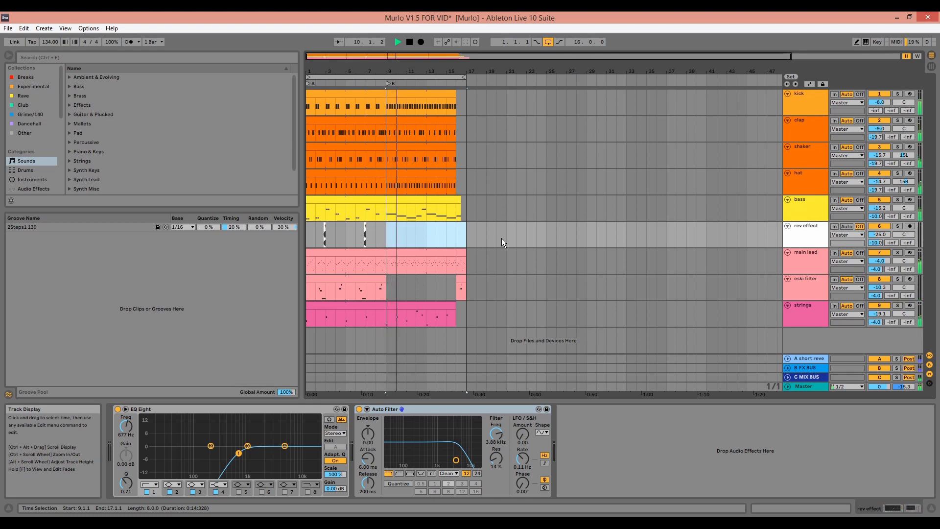
{"action": "key", "text": "ctrl+l"}
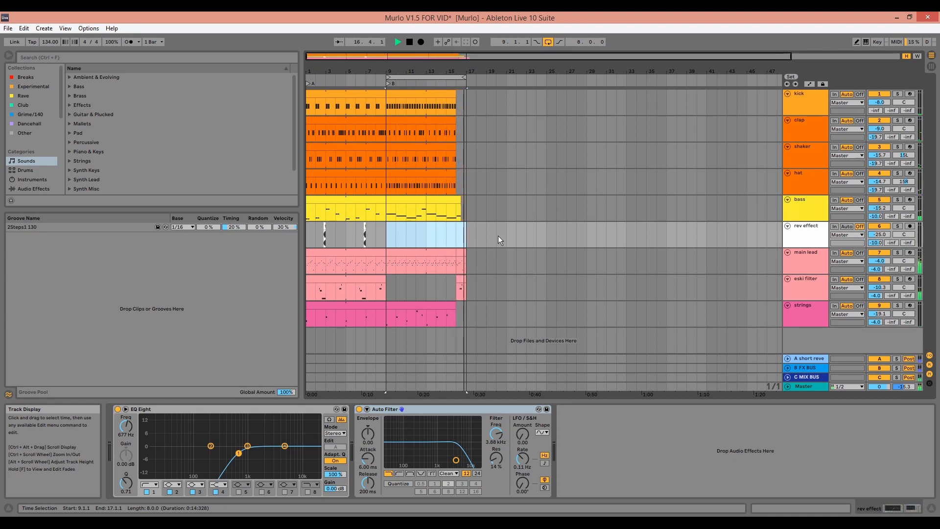
- Select the section B drum clips from kick to hat, and solo the kick, clap, shaker and hat tracks together
{"action": "left_click", "coordinate": [439, 173]}
{"action": "key", "text": "space"}
{"action": "left_click", "coordinate": [442, 101], "text": "shift"}
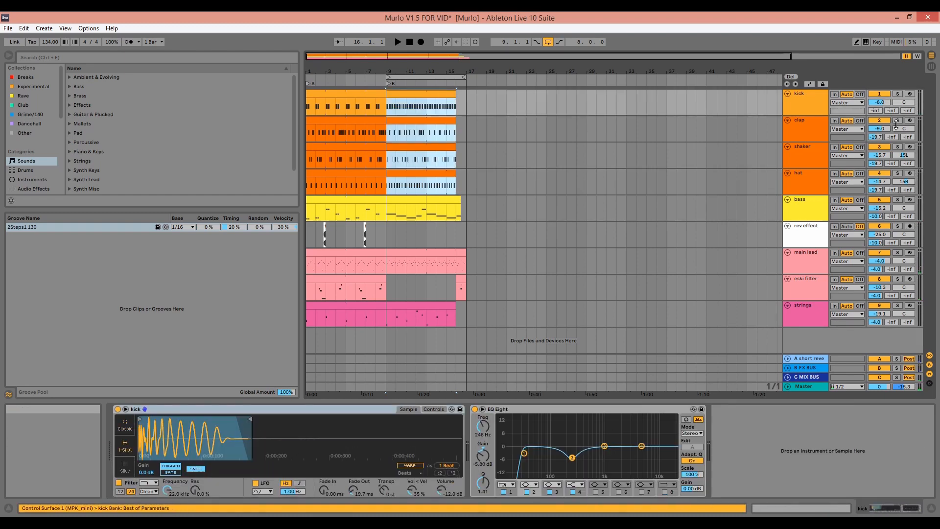
{"action": "left_click", "coordinate": [898, 94]}
{"action": "key", "text": "space"}
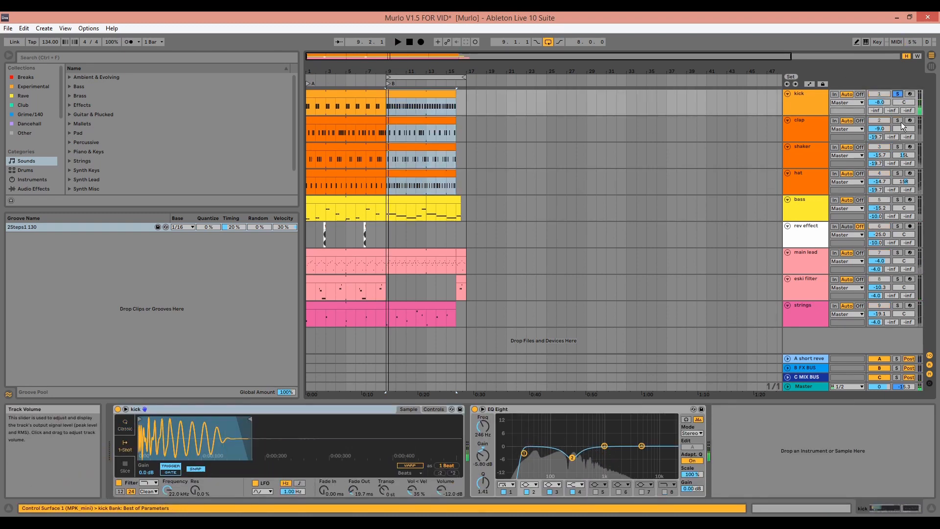
{"action": "left_click", "coordinate": [898, 119], "text": "ctrl"}
{"action": "left_click", "coordinate": [898, 147], "text": "ctrl"}
{"action": "left_click", "coordinate": [898, 172], "text": "ctrl"}
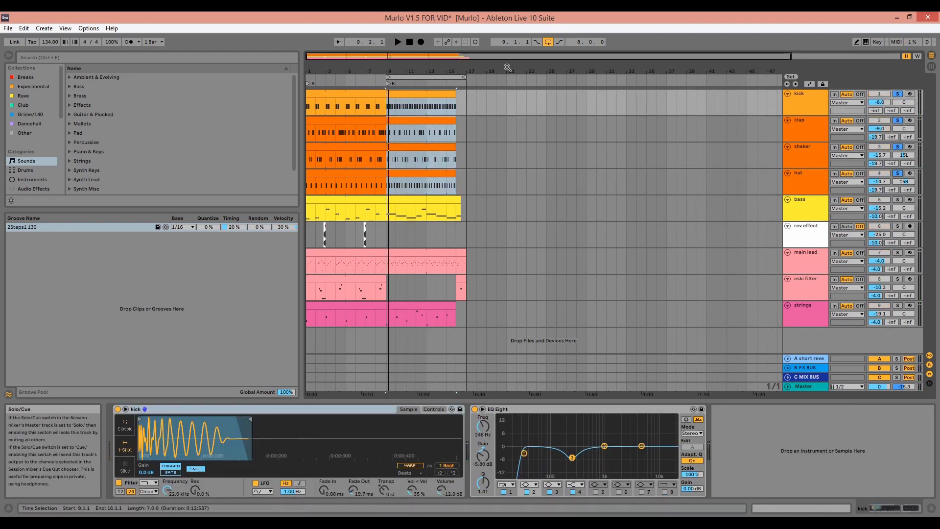
- Select the section B kick clip and play the soloed drum group from bar 9
{"action": "left_click", "coordinate": [423, 92]}
{"action": "key", "text": "space"}
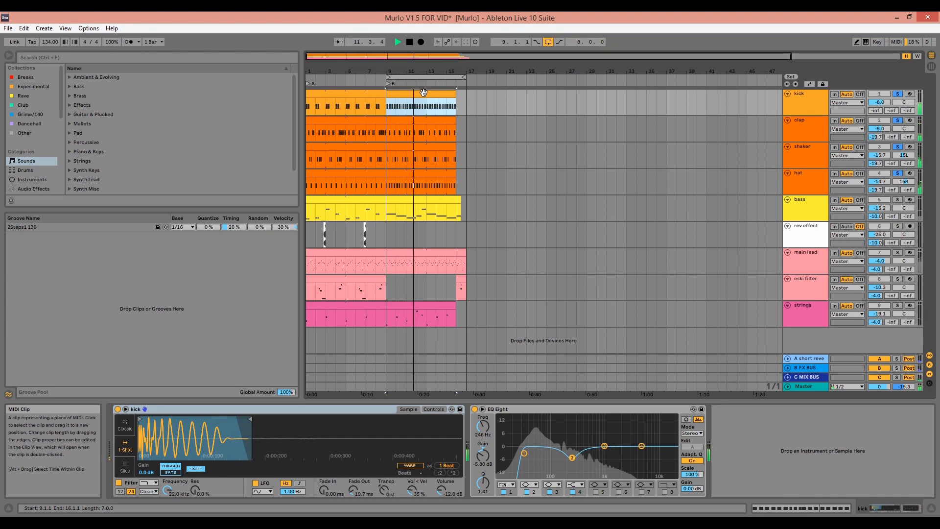
{"action": "key", "text": "space"}
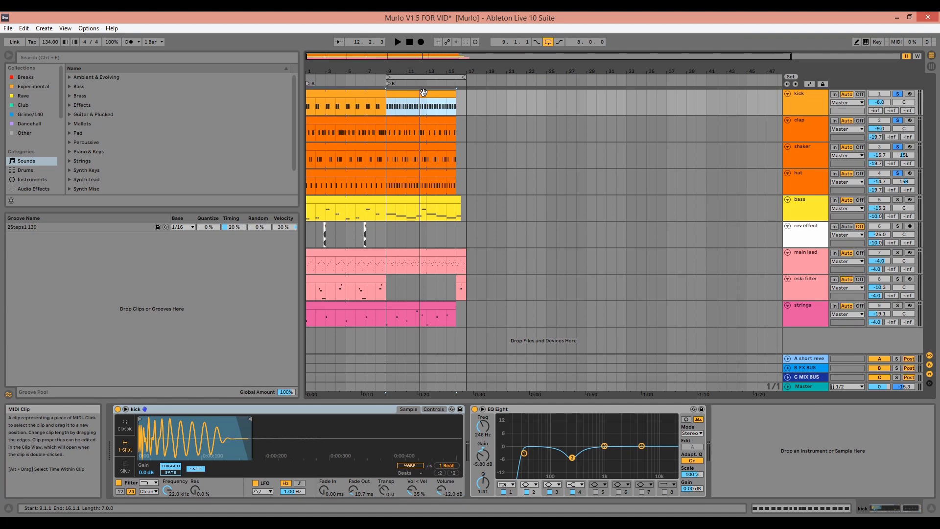
- Solo the bass track and play its first section B clip
{"action": "left_click", "coordinate": [898, 200]}
{"action": "left_click", "coordinate": [413, 203]}
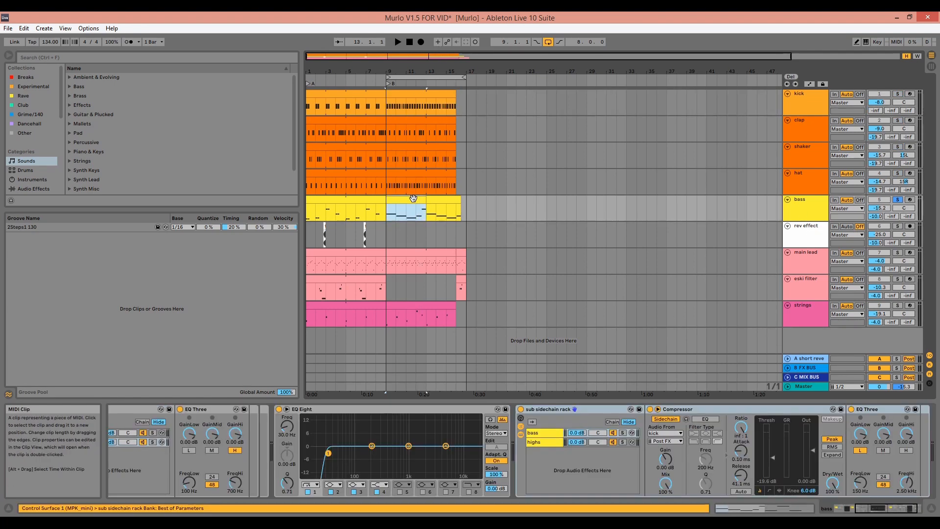
{"action": "key", "text": "space"}
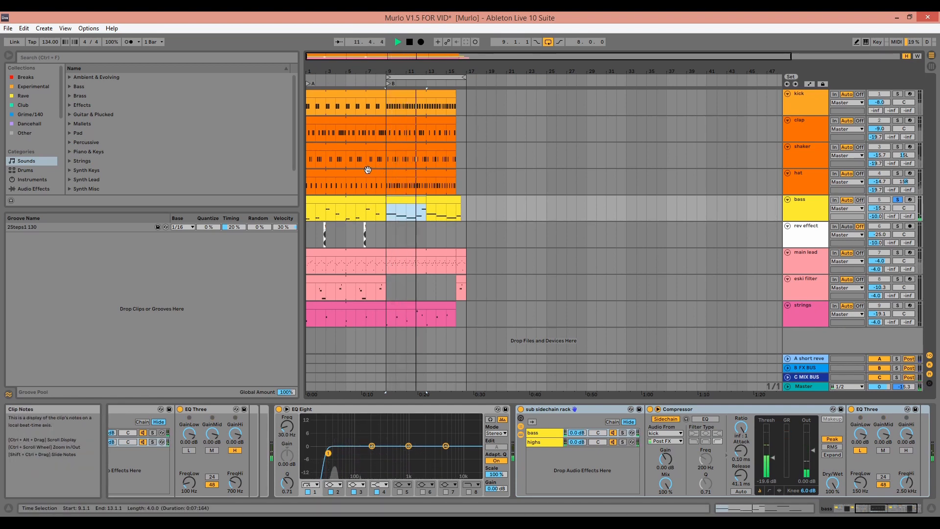
- Open the first section B bass clip's MIDI notes, audition the opening A2 note, and return to the bass device chain
{"action": "double_click", "coordinate": [397, 212]}
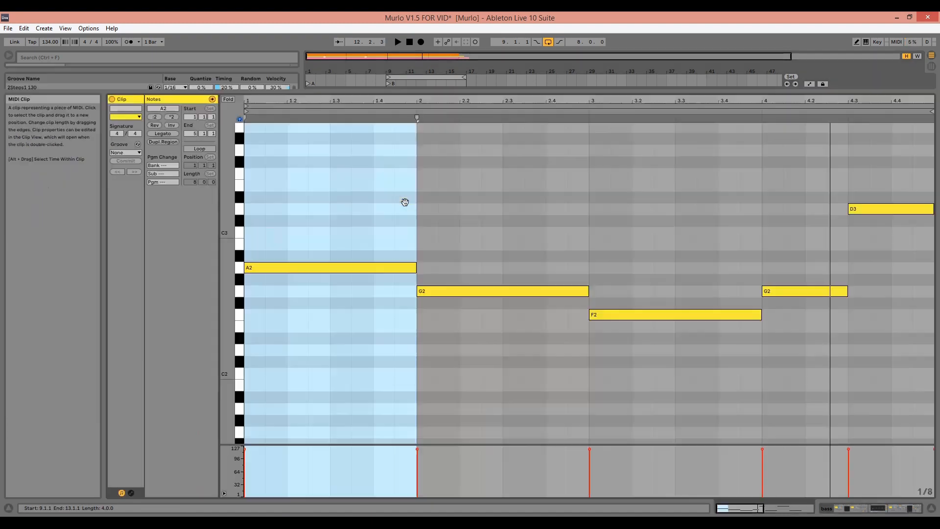
{"action": "left_click", "coordinate": [352, 230]}
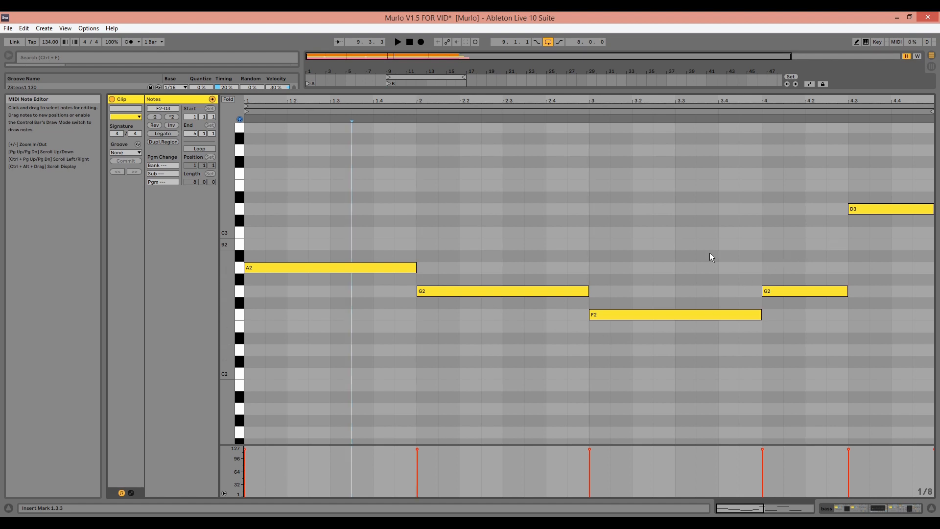
{"action": "left_click", "coordinate": [323, 266]}
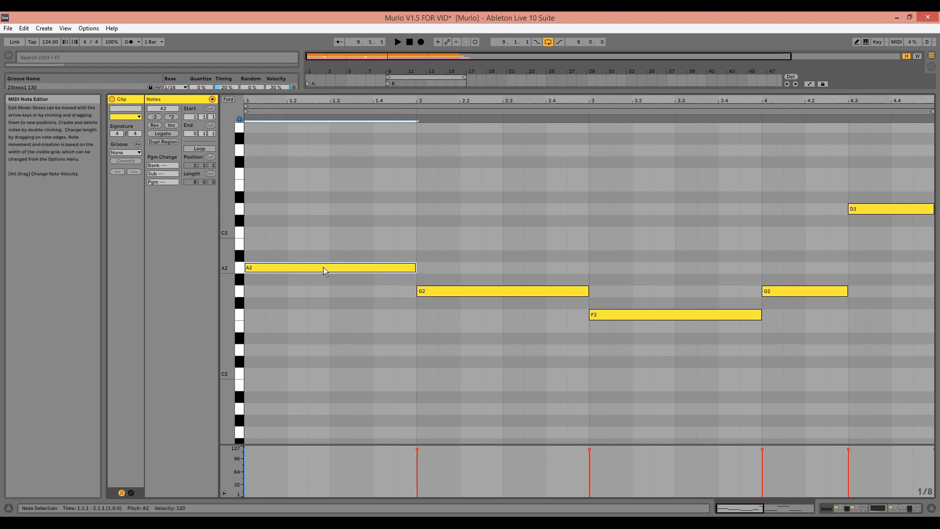
{"action": "key", "text": "shift+Tab"}
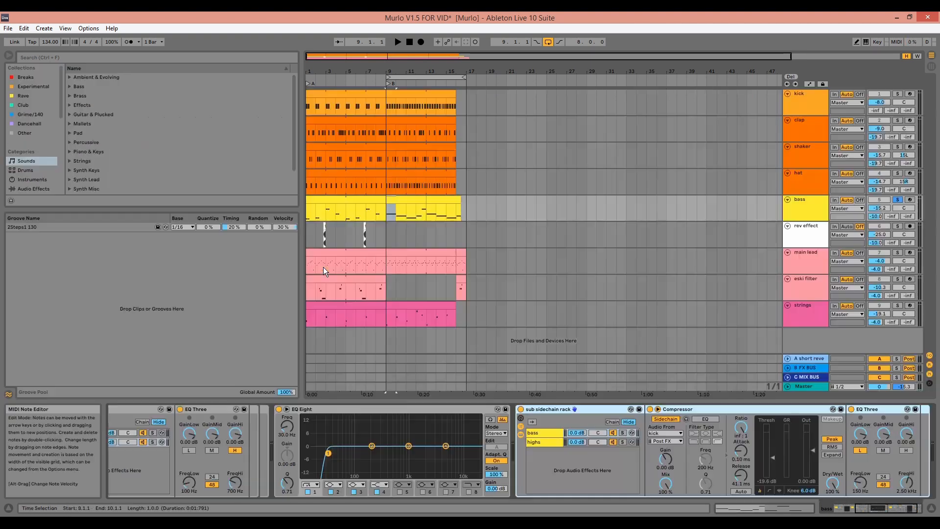
- Solo the main lead, open its section B clip's MIDI notes and play the pattern
{"action": "left_click", "coordinate": [900, 252]}
{"action": "double_click", "coordinate": [430, 251]}
{"action": "key", "text": "space"}
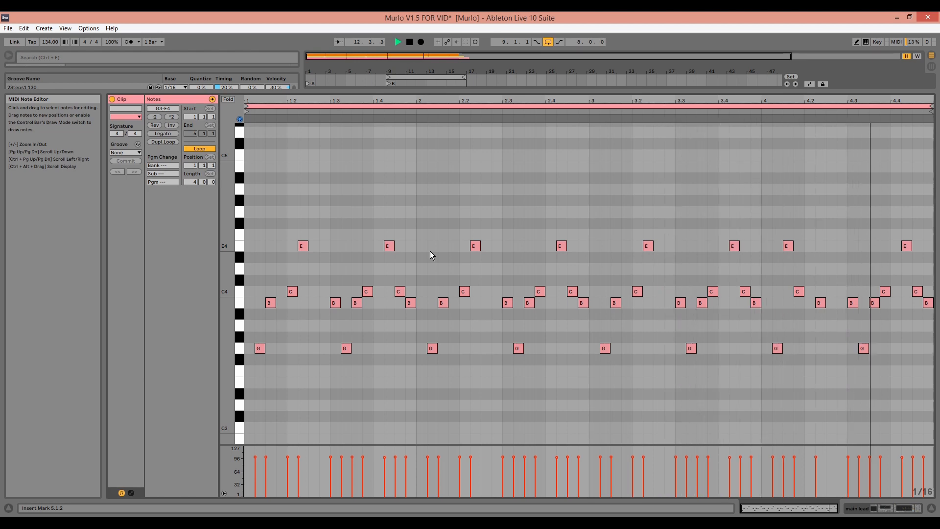
- Stop the main lead's playback, solo the eski filter together with it, and play both from bar 15
{"action": "key", "text": "space"}
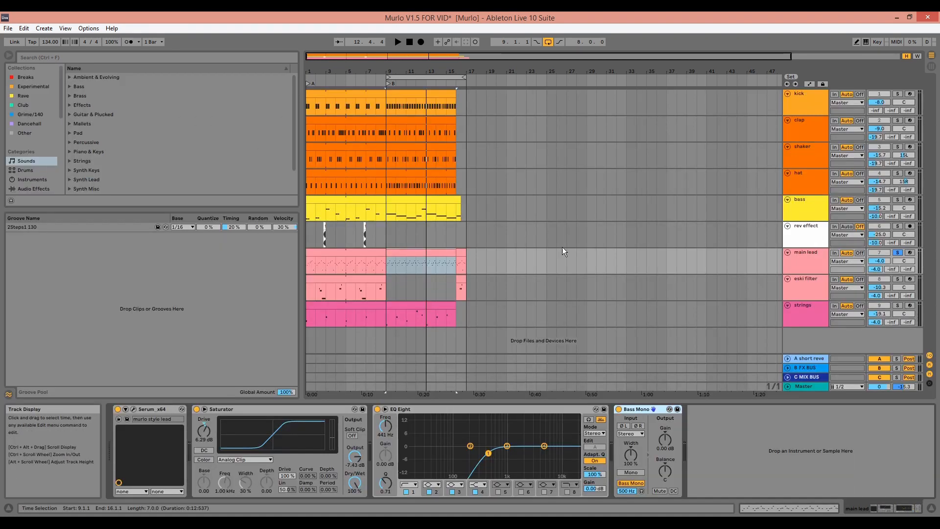
{"action": "left_click", "coordinate": [453, 235]}
{"action": "left_click", "coordinate": [899, 278], "text": "ctrl"}
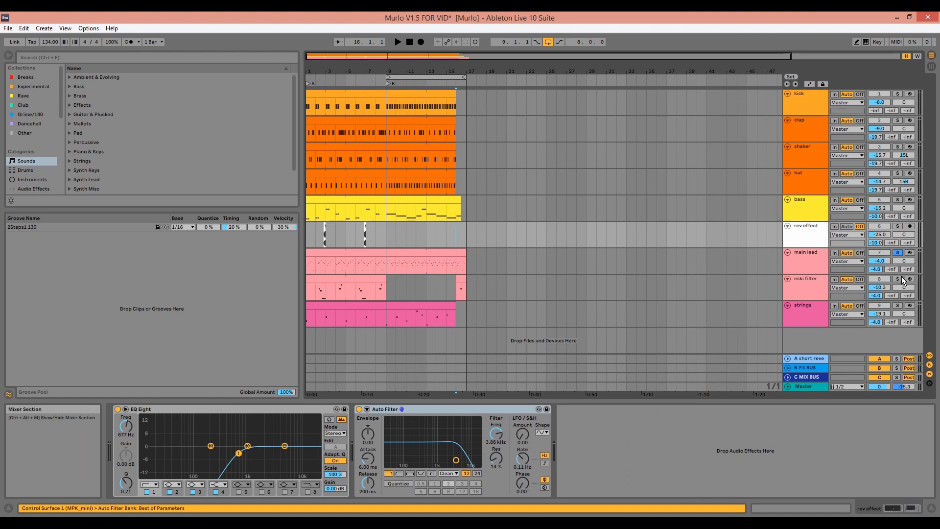
{"action": "left_click", "coordinate": [446, 234]}
{"action": "key", "text": "space"}
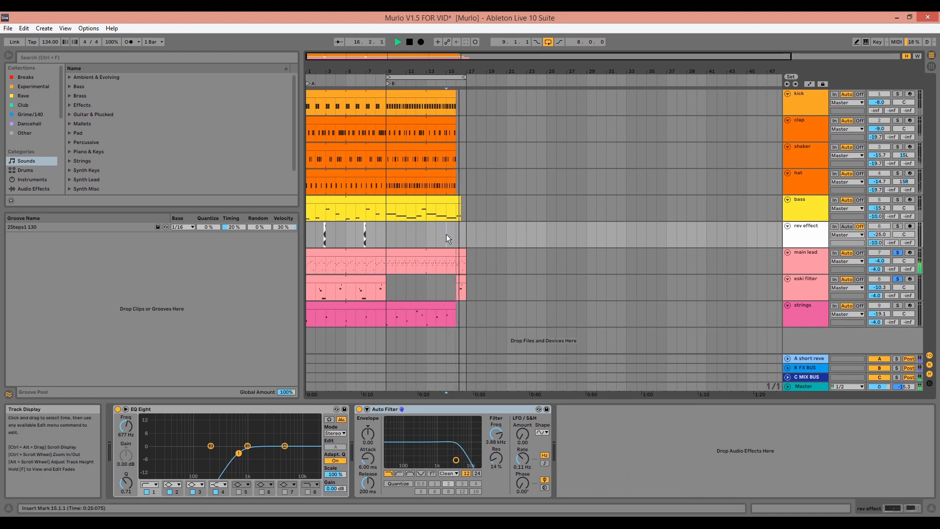
{"action": "key", "text": "space"}
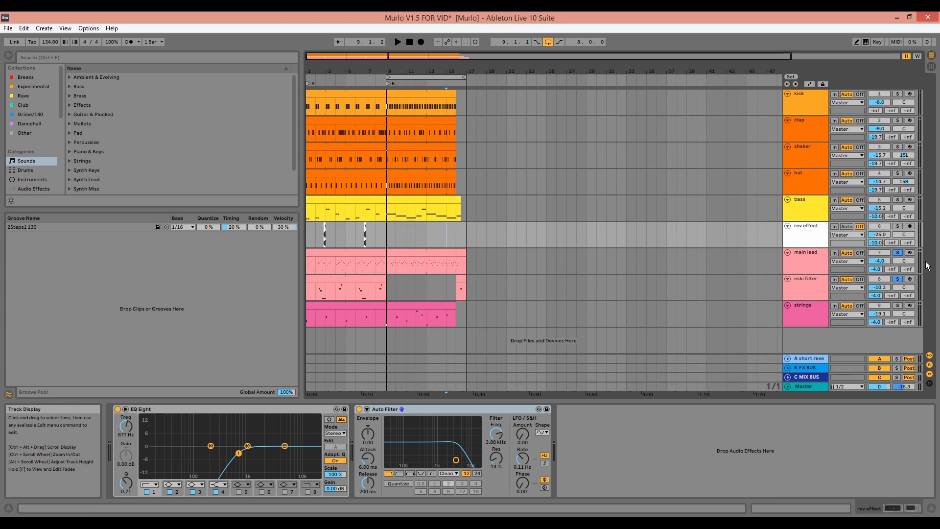
- Solo only the strings track and play its section B clip from bar 9
{"action": "left_click", "coordinate": [899, 305]}
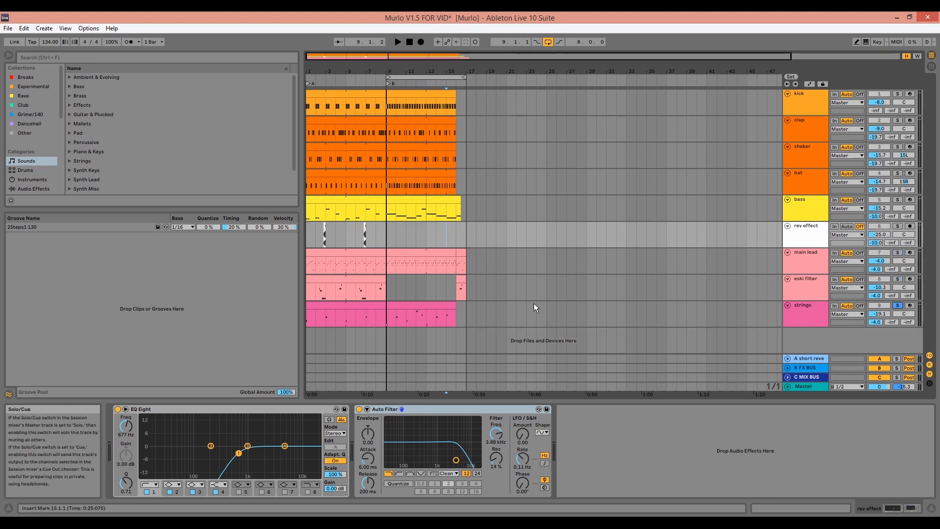
{"action": "left_click", "coordinate": [446, 302]}
{"action": "key", "text": "space"}
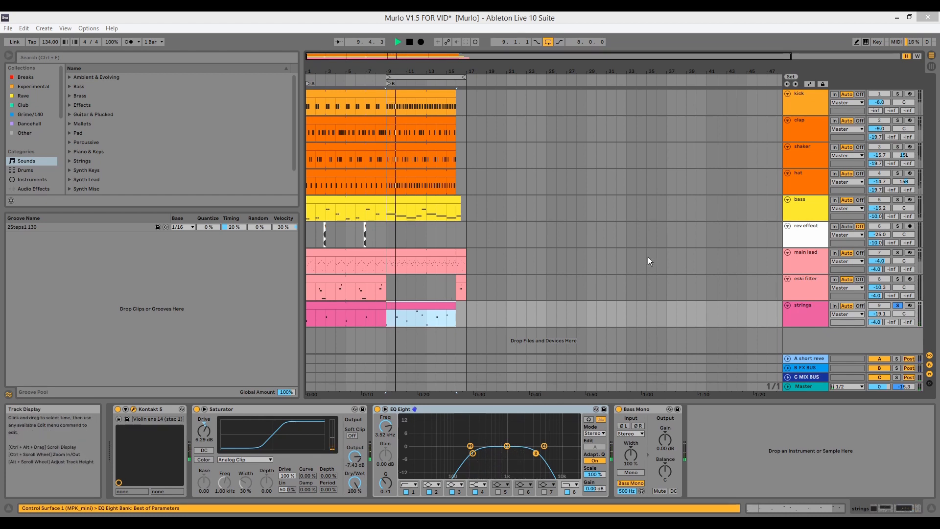
{"action": "key", "text": "space"}
- Add the bass to the soloed strings and replay section B from bar 9
{"action": "key", "text": "space"}
{"action": "left_click", "coordinate": [898, 200], "text": "ctrl"}
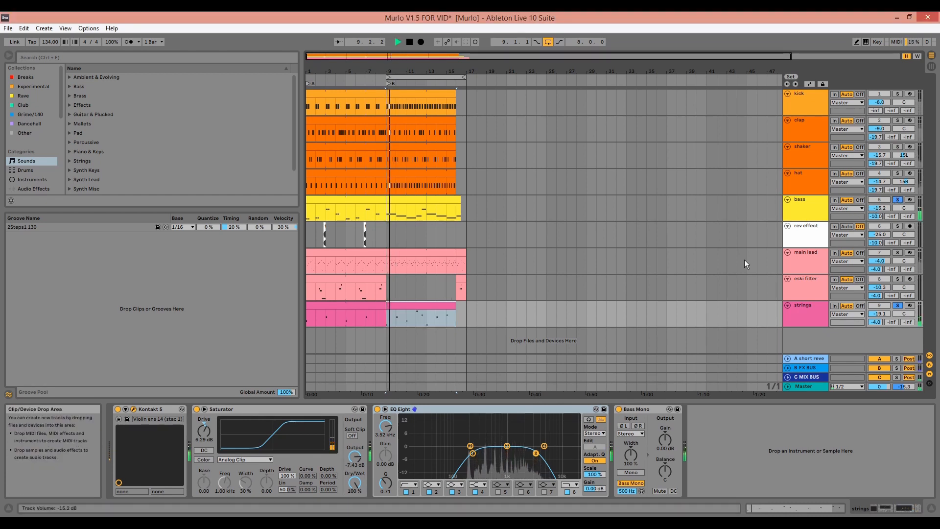
{"action": "key", "text": "space"}
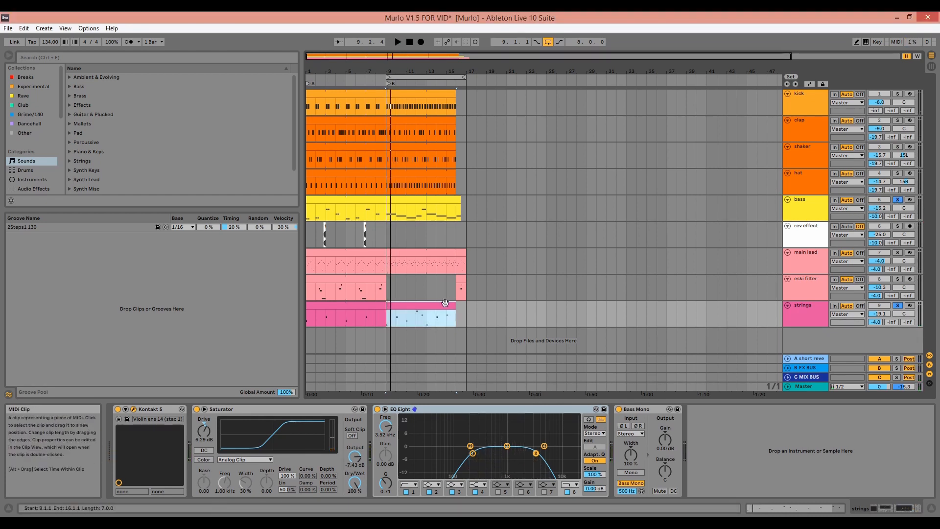
{"action": "key", "text": "space"}
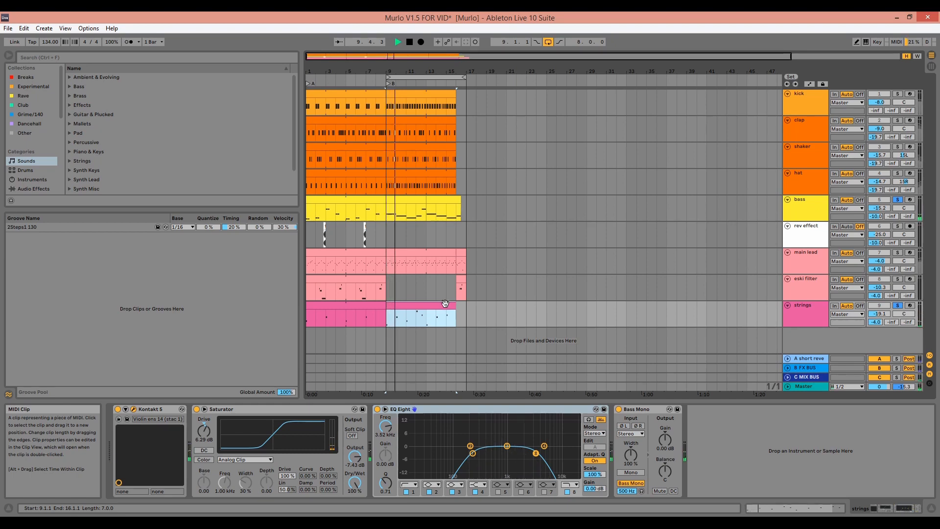
- Open the section B strings clip's MIDI notes during playback, return to the strings device chain, and stop playback
{"action": "double_click", "coordinate": [445, 303]}
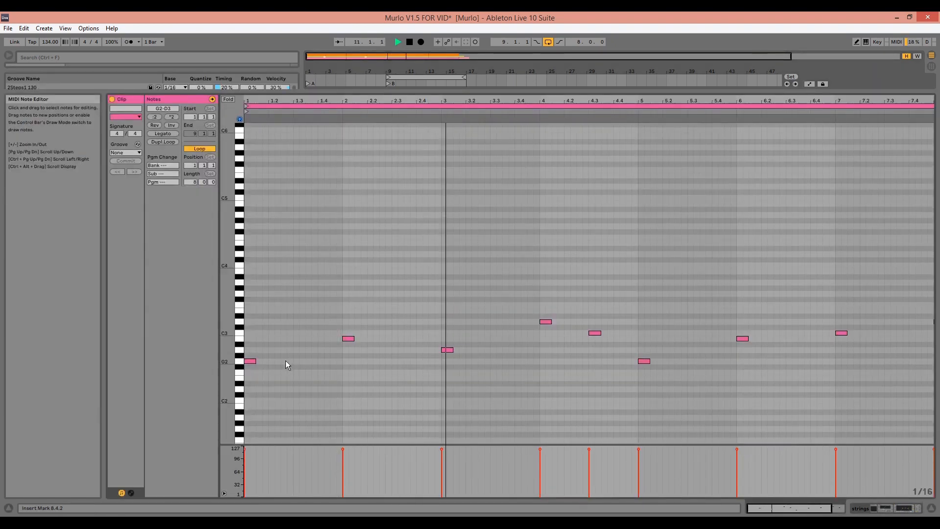
{"action": "key", "text": "shift+Tab"}
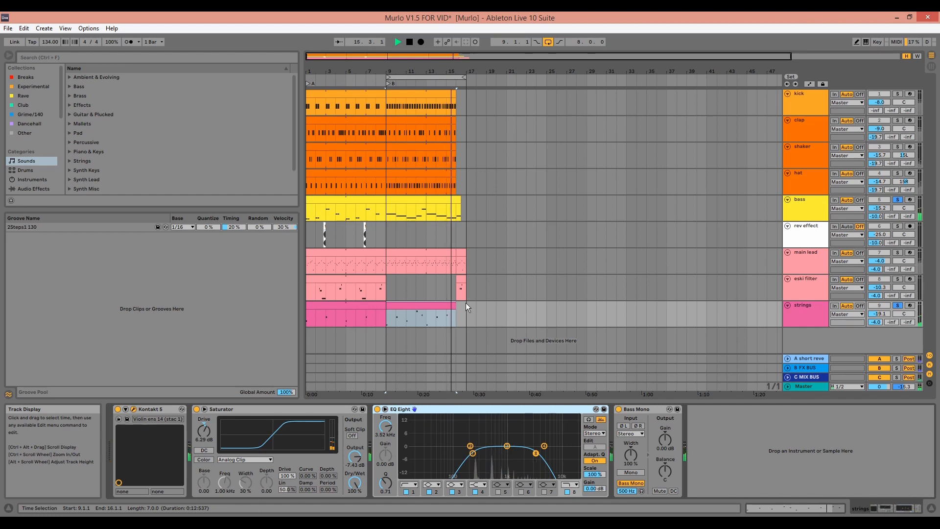
{"action": "key", "text": "space"}
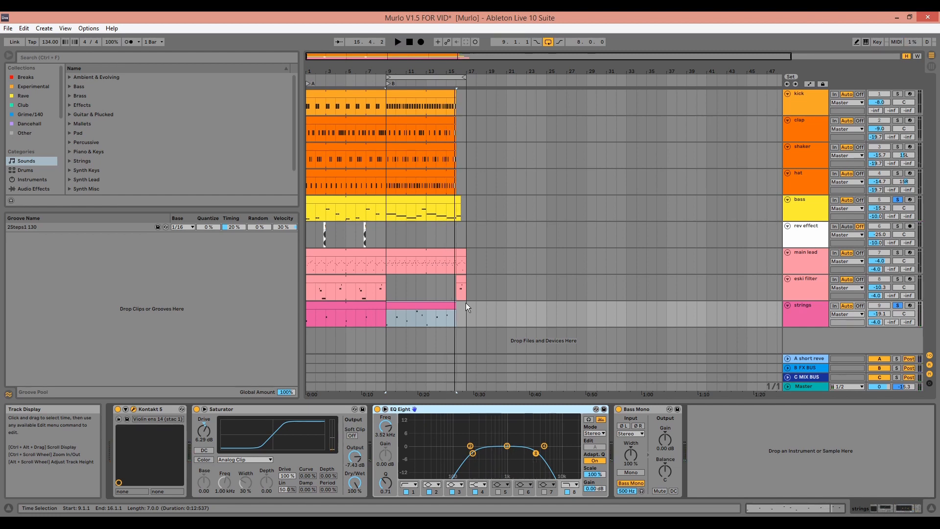